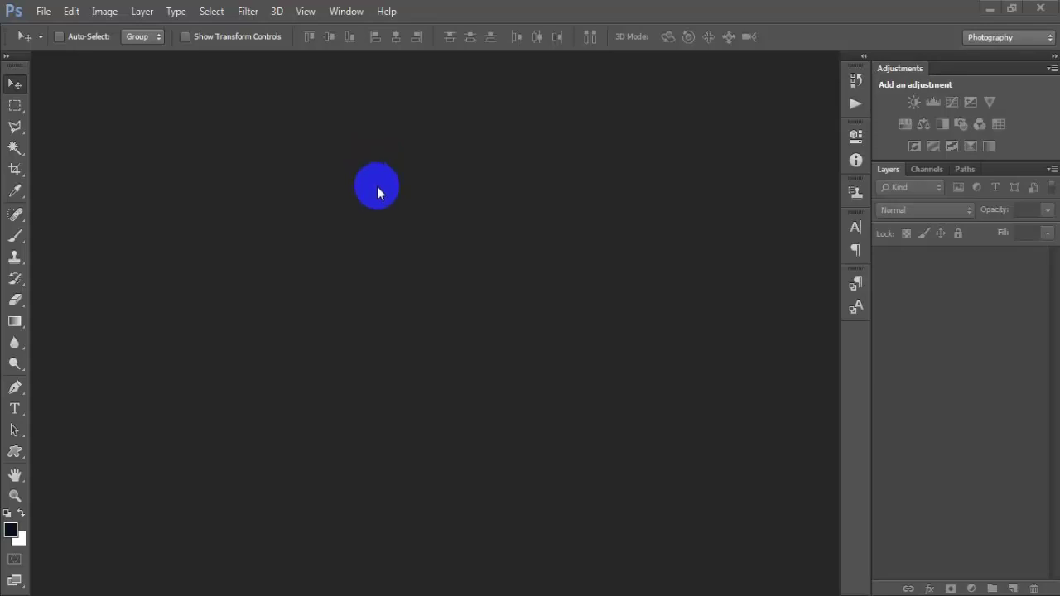
Create a new 1640 × 624 px, 300 ppi RGB document with a white background.
click(41, 15)
click(83, 27)
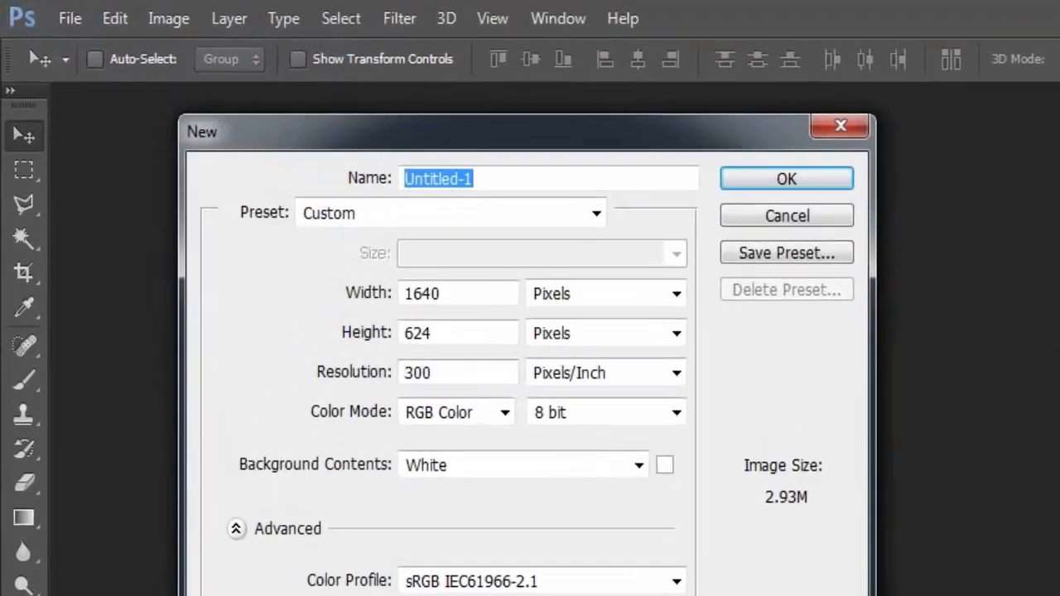
drag(486, 289, 402, 291)
drag(434, 332, 425, 327)
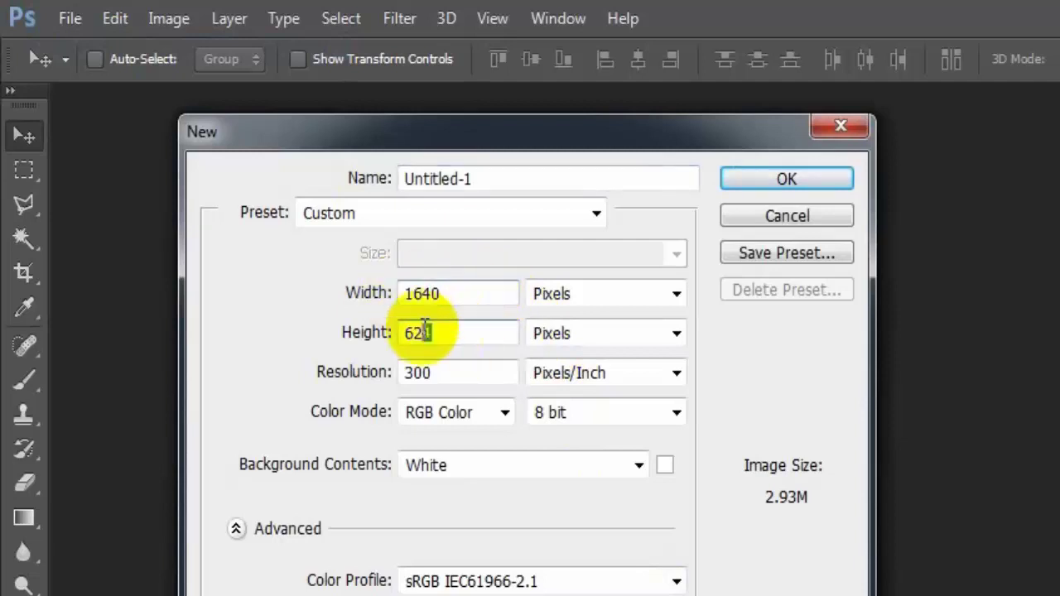
double_click(456, 374)
click(505, 412)
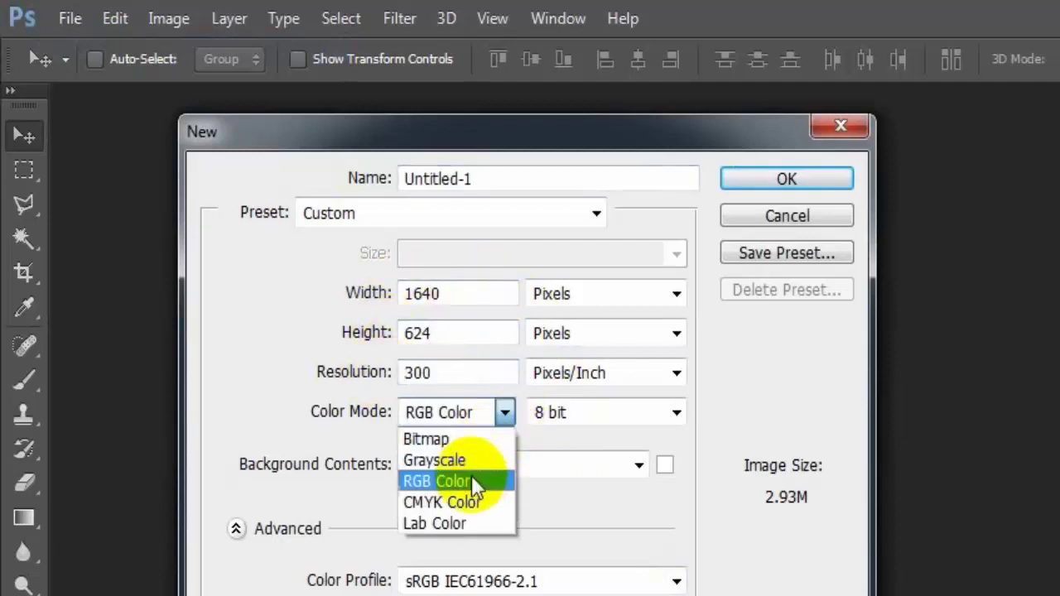
click(473, 480)
click(463, 375)
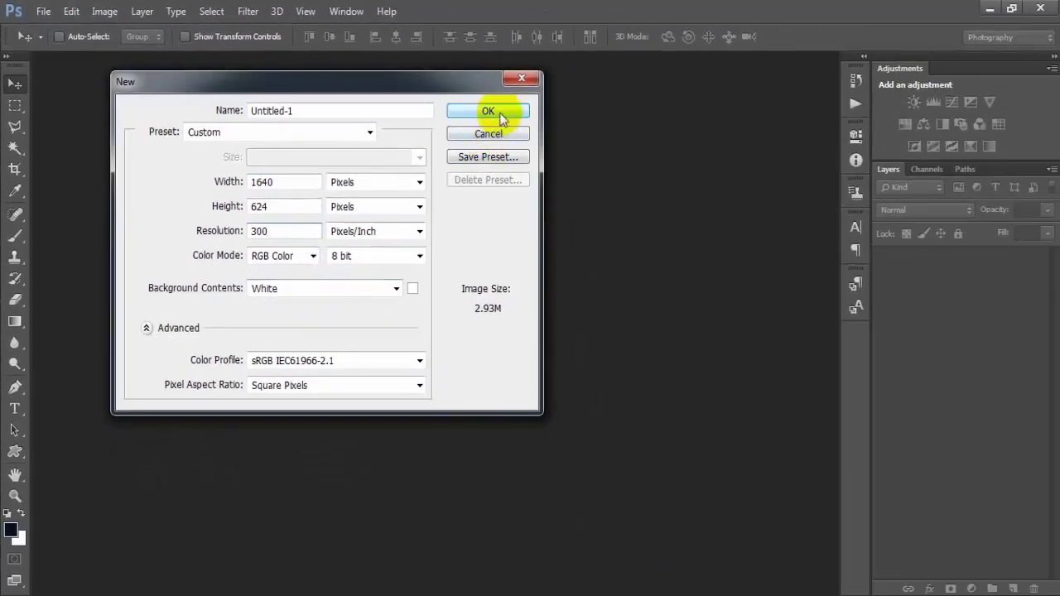
click(500, 117)
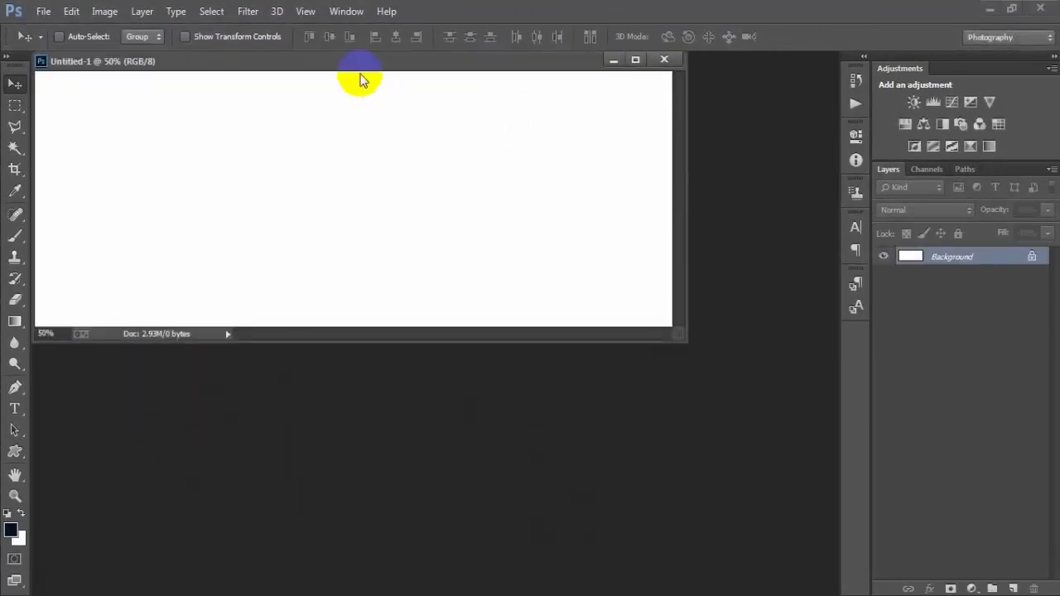
mouse_move(360, 66)
mouse_down()
mouse_move(391, 93)
mouse_move(414, 75)
mouse_move(406, 64)
mouse_up()
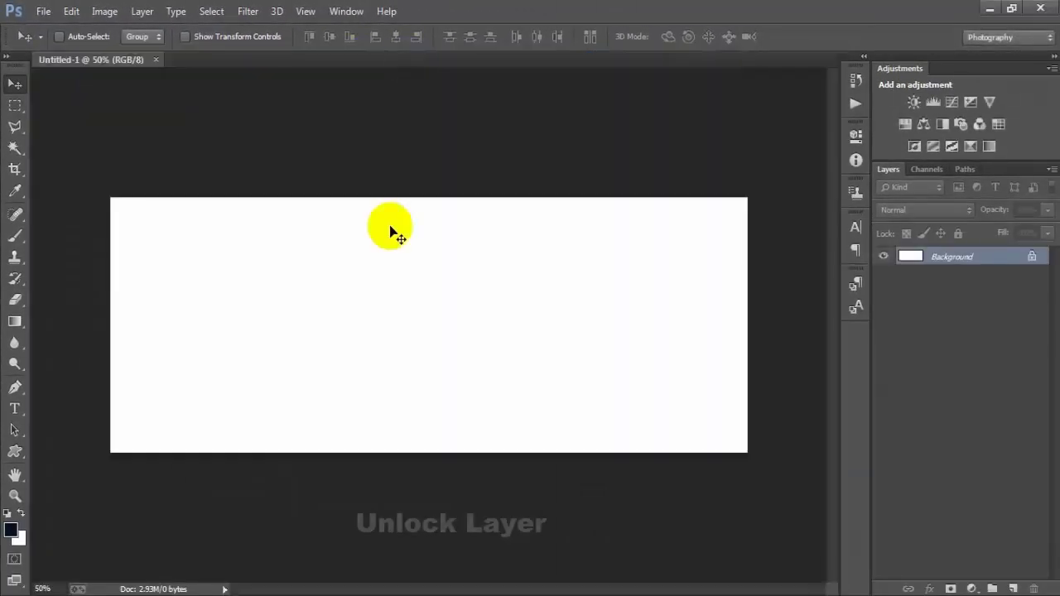
Unlock the Background layer and add an orange FFA800 Solid Color fill layer.
click(1031, 257)
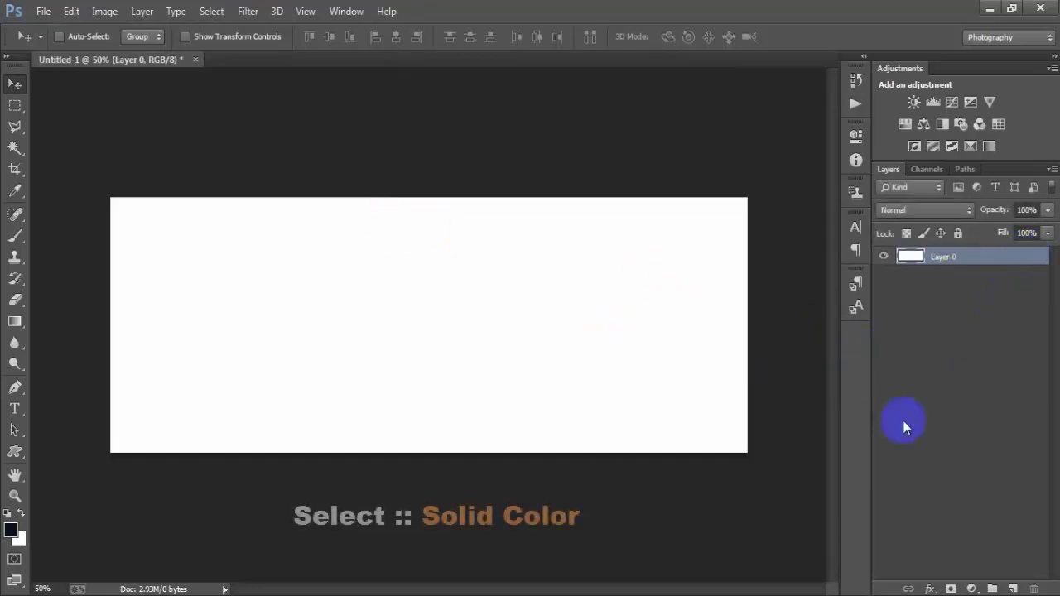
click(971, 589)
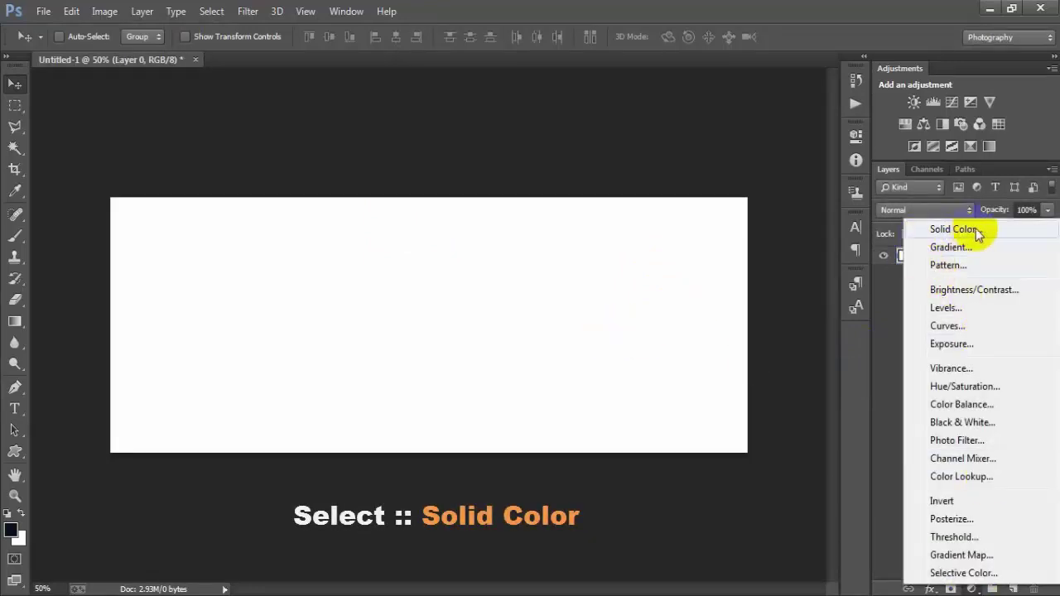
click(952, 229)
text(04101e)
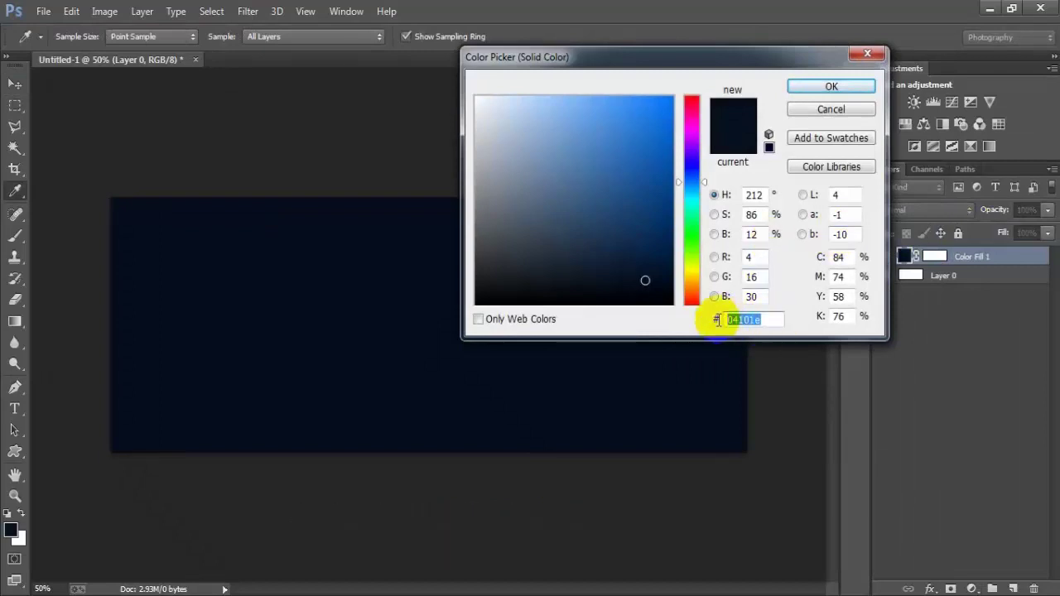
text(FFA)
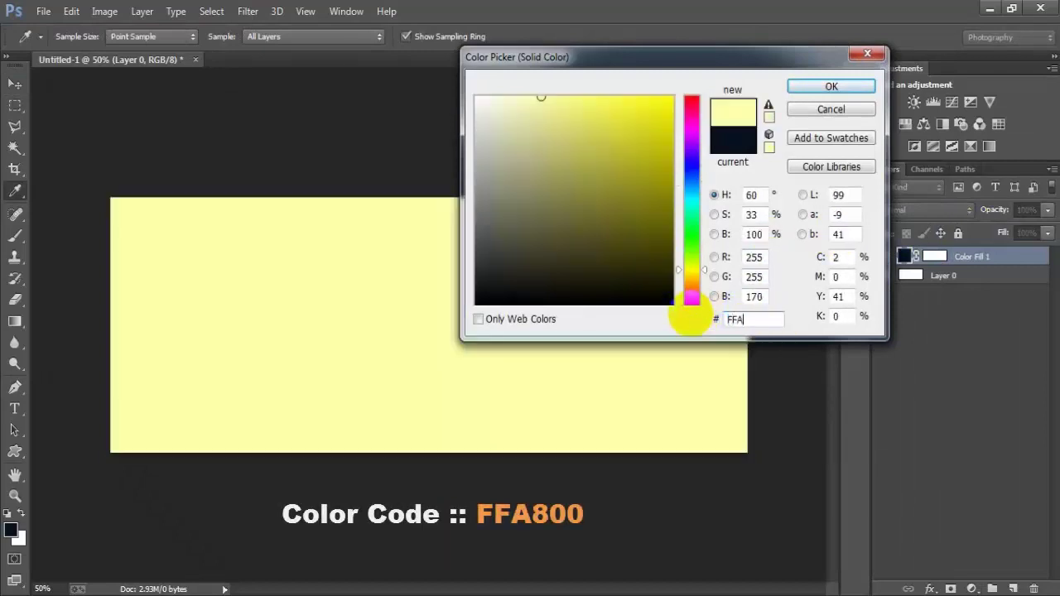
text(800)
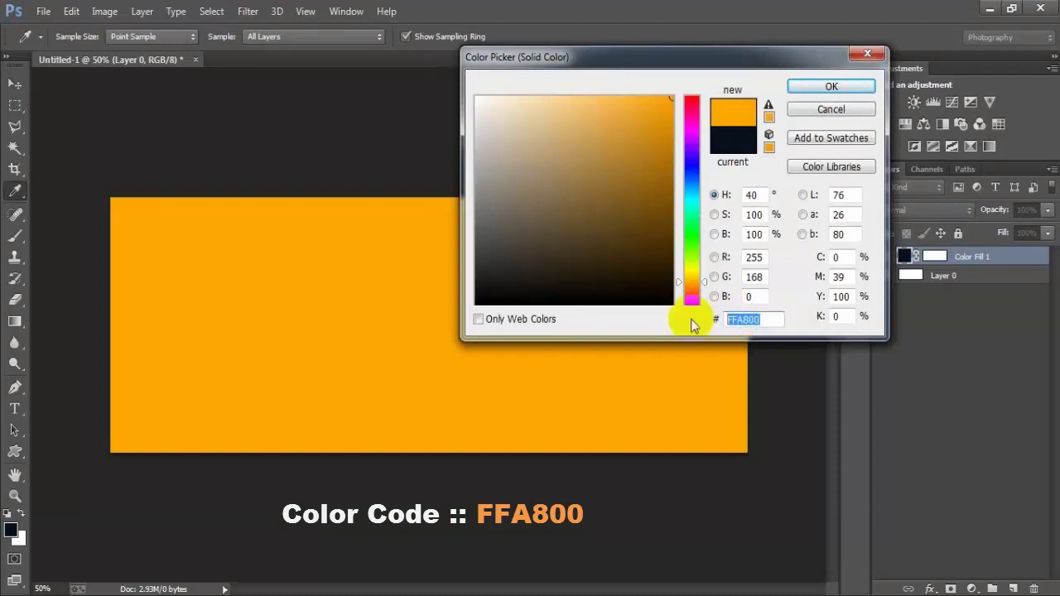
click(810, 87)
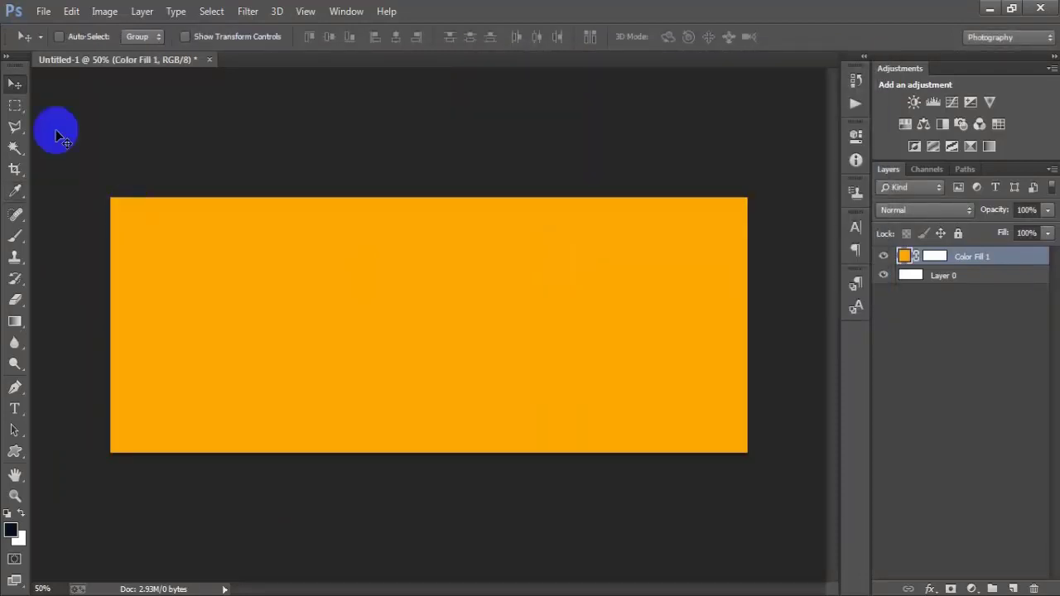
click(43, 11)
Place the 0000 1 Texture file linked over the orange fill at full size.
click(114, 263)
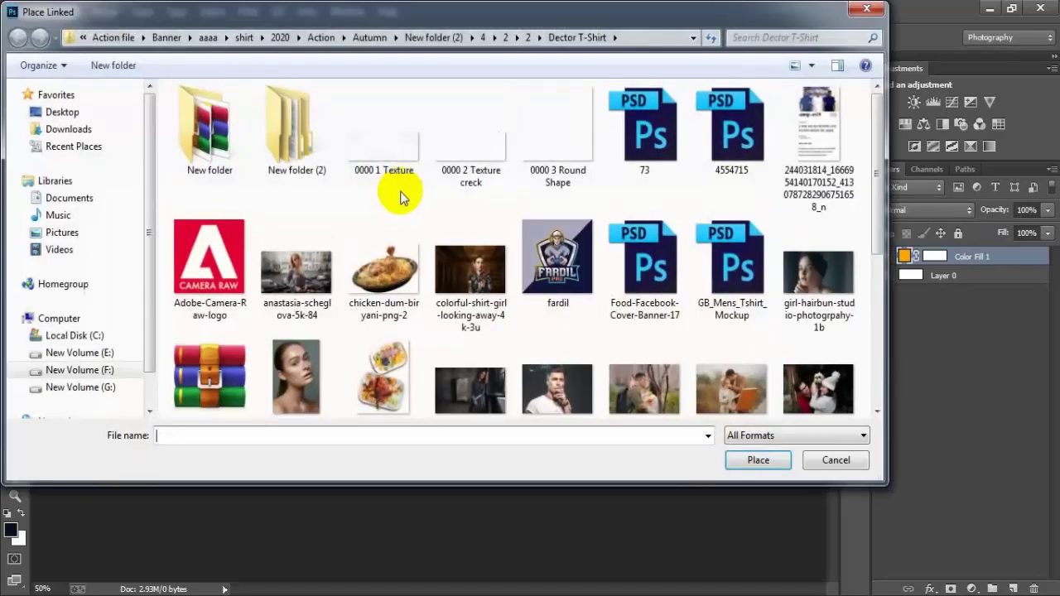
click(388, 162)
click(753, 461)
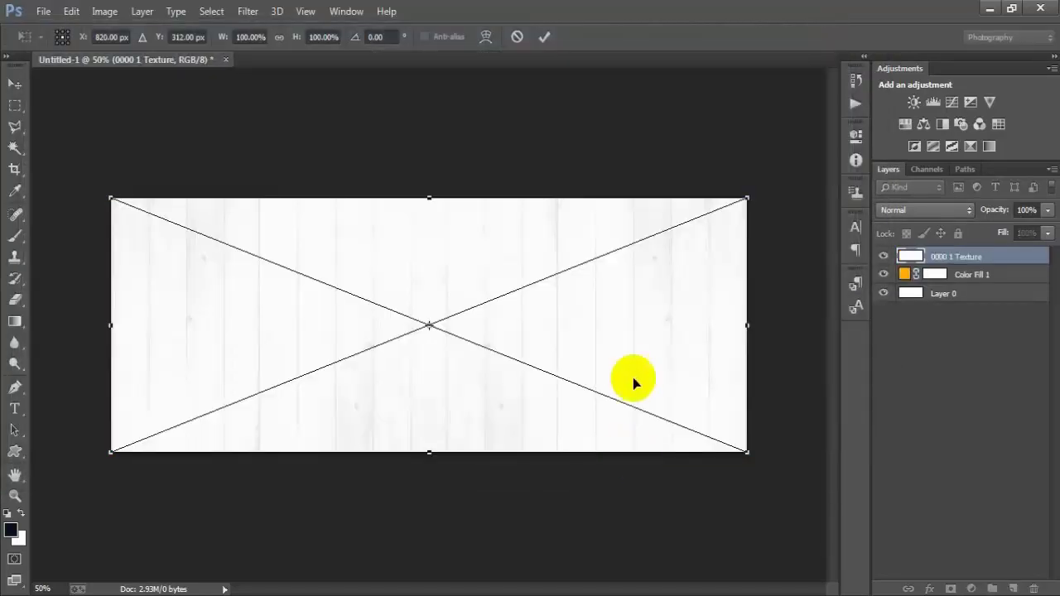
click(544, 37)
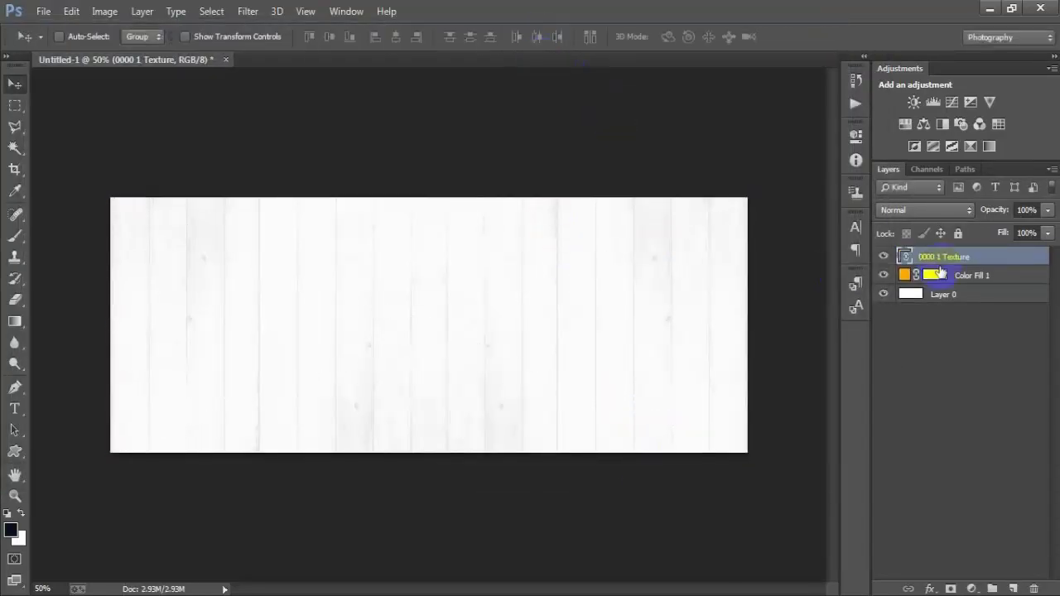
Rasterize the wood texture layer and set its blend mode to Multiply.
right_click(1027, 262)
click(680, 308)
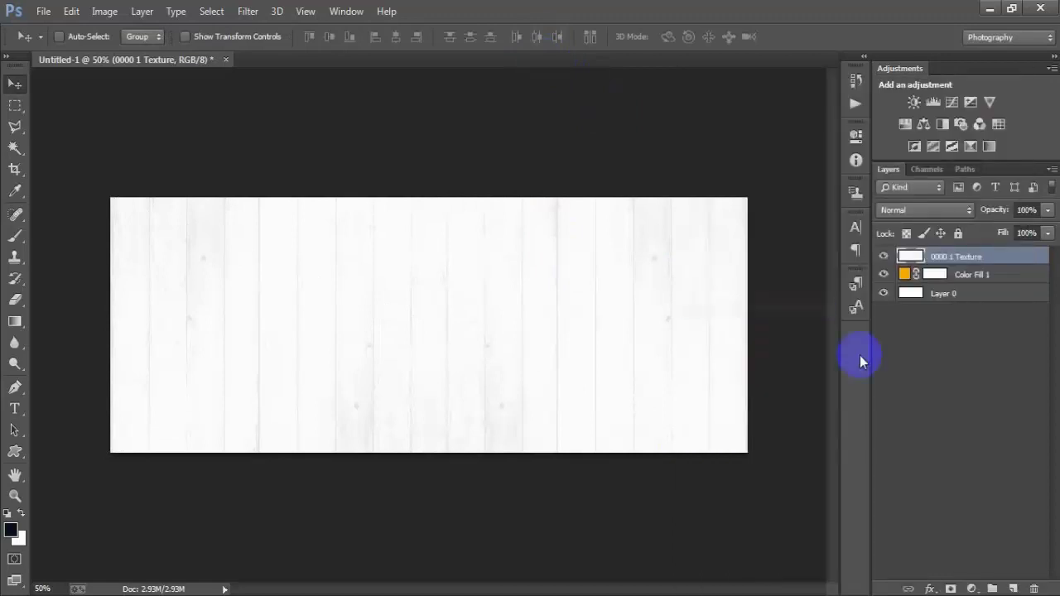
click(883, 257)
click(884, 257)
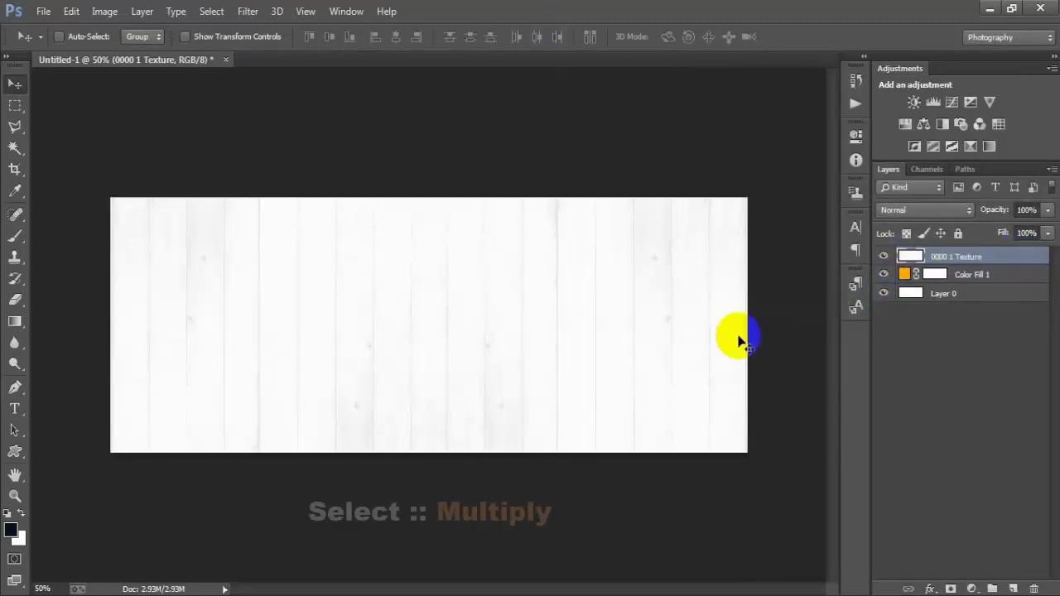
click(897, 211)
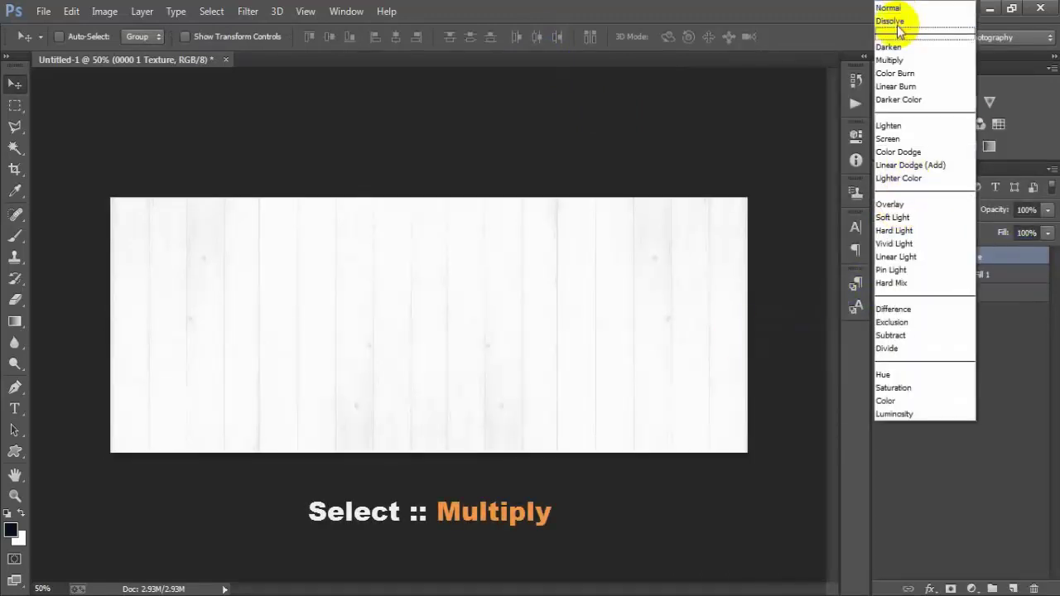
click(938, 63)
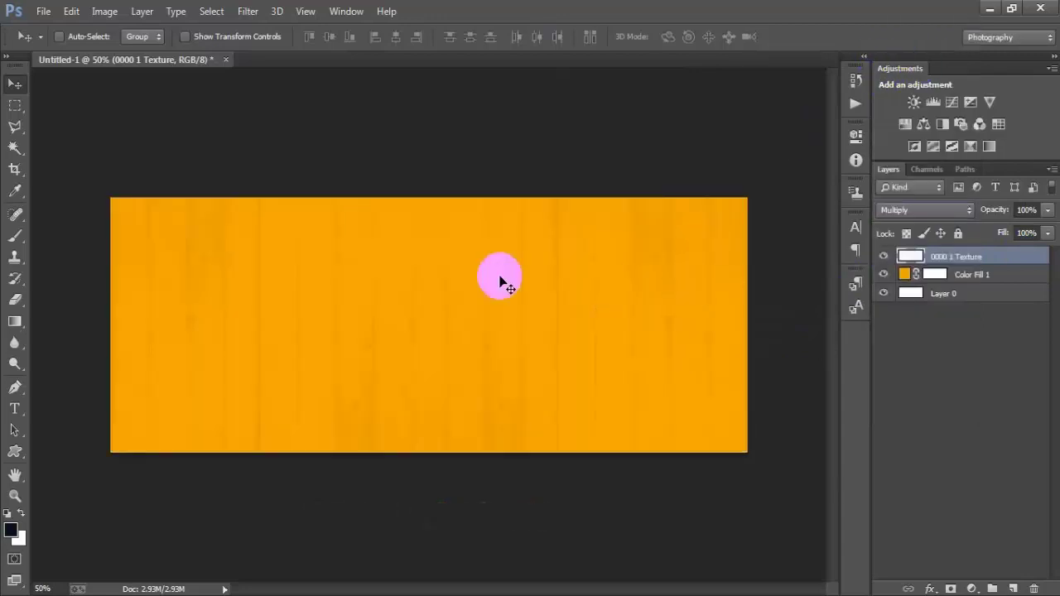
click(43, 12)
Place the 0000 2 Texture creck torn edge along the bottom, stretched slightly taller.
click(135, 262)
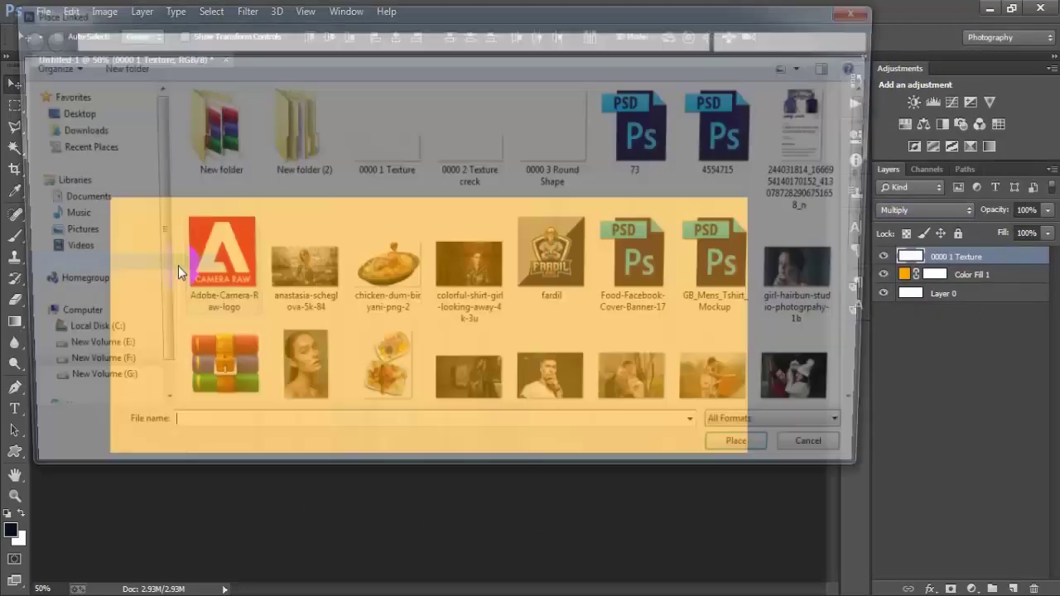
click(506, 163)
click(759, 460)
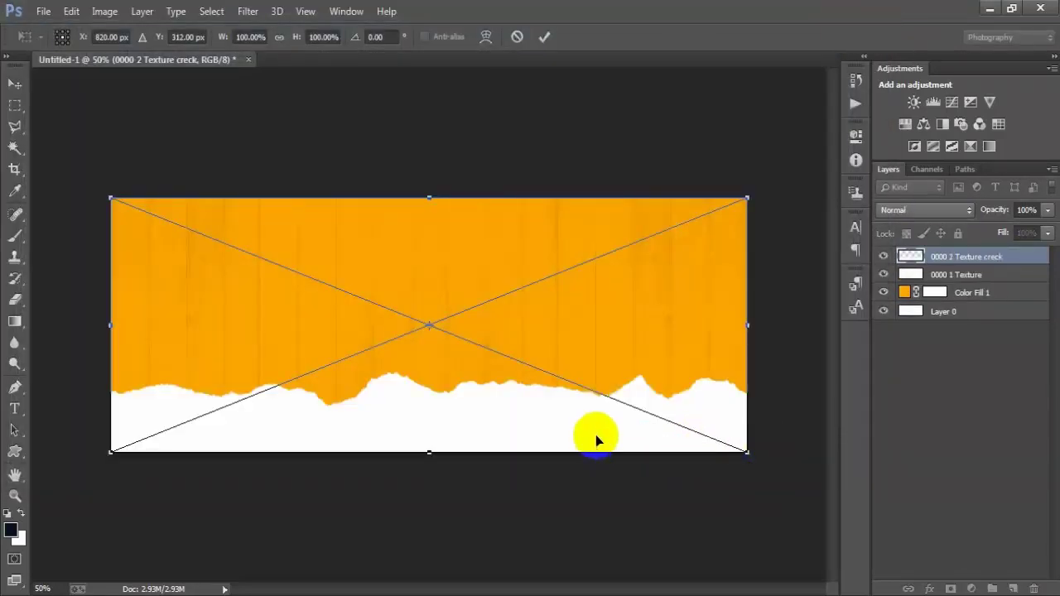
drag(595, 435, 587, 433)
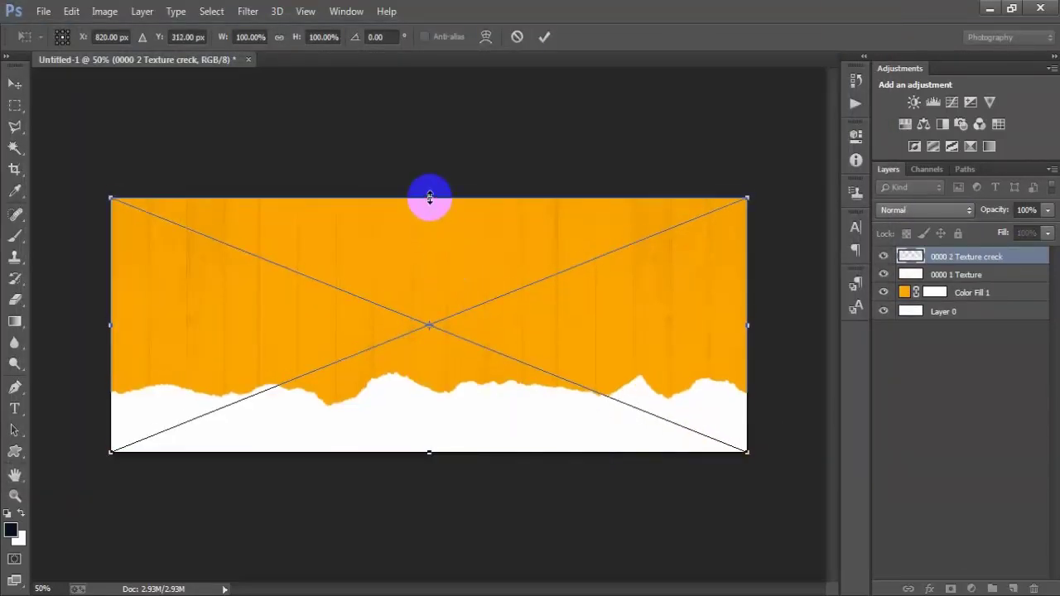
drag(429, 193, 431, 189)
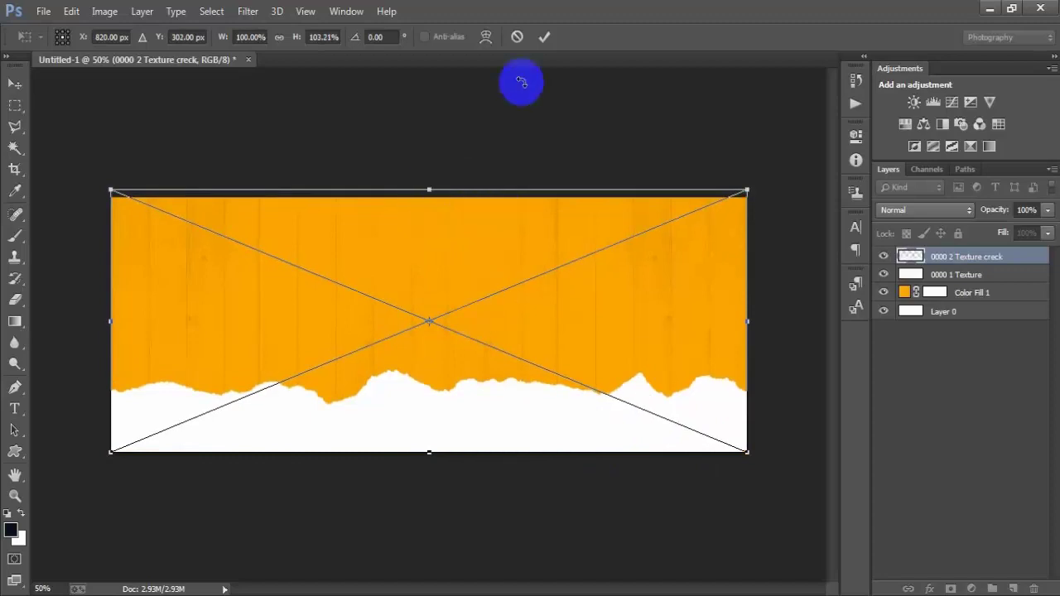
click(544, 37)
Rasterize the torn-edge layer and group all four layers into Group 1.
right_click(1034, 266)
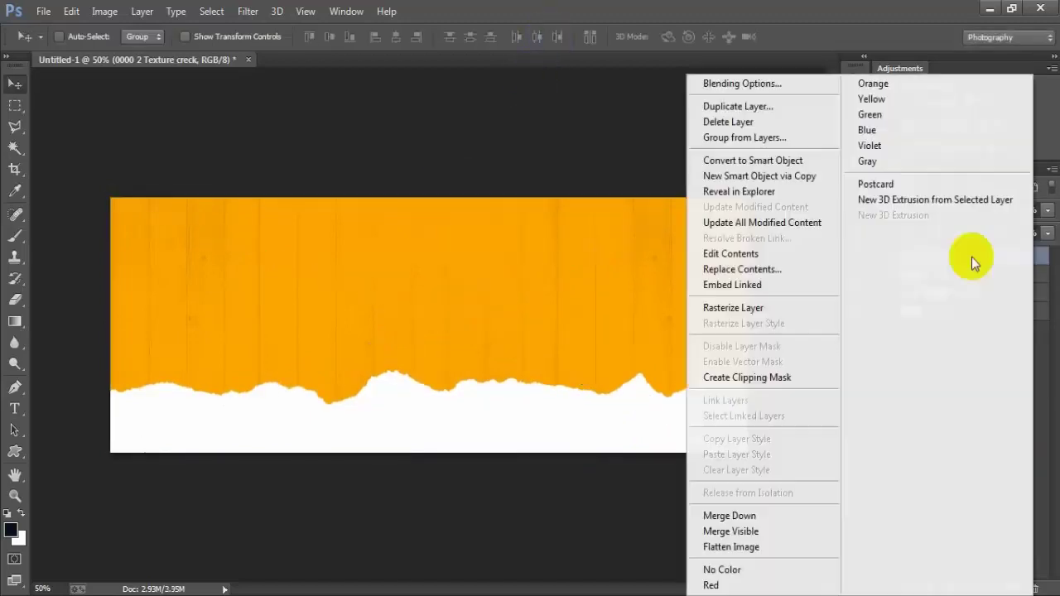
click(742, 310)
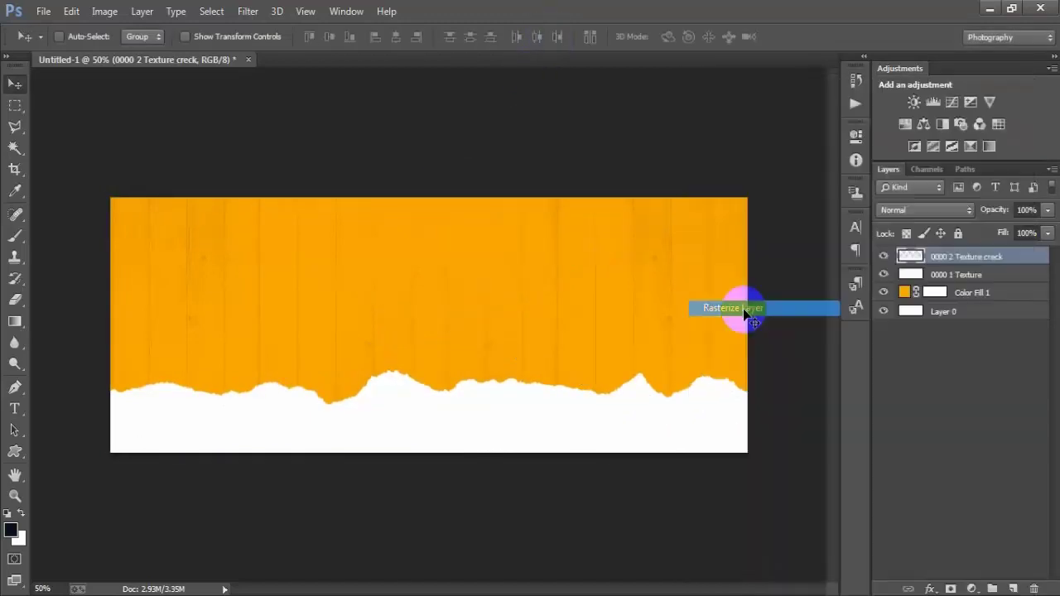
shift+click(1002, 312)
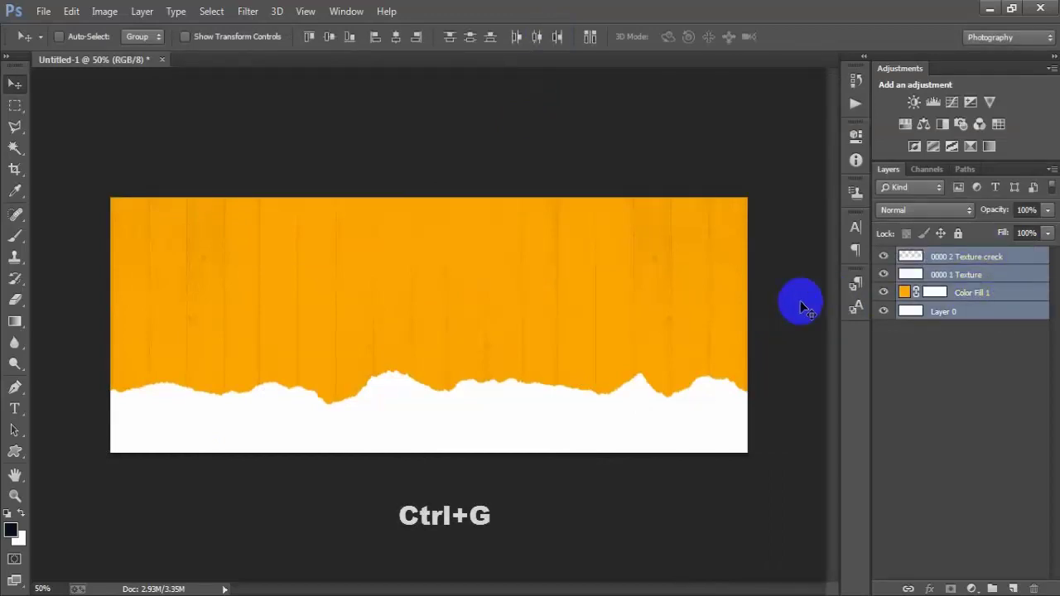
key(ctrl+g)
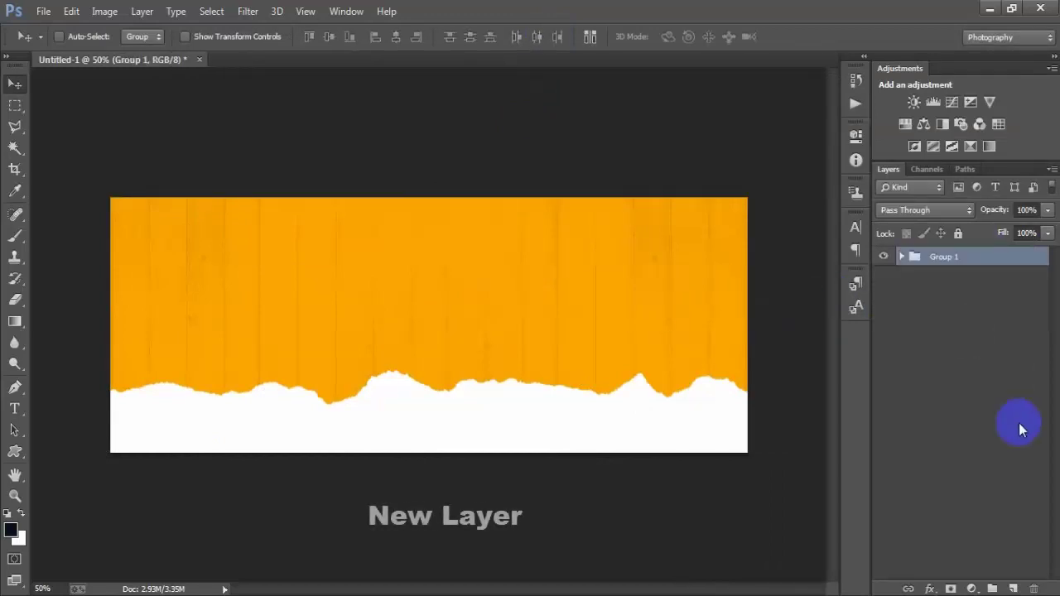
Paste the WEEKEND SPECIAL headline as horizontal text on a new layer above Group 1.
click(1012, 589)
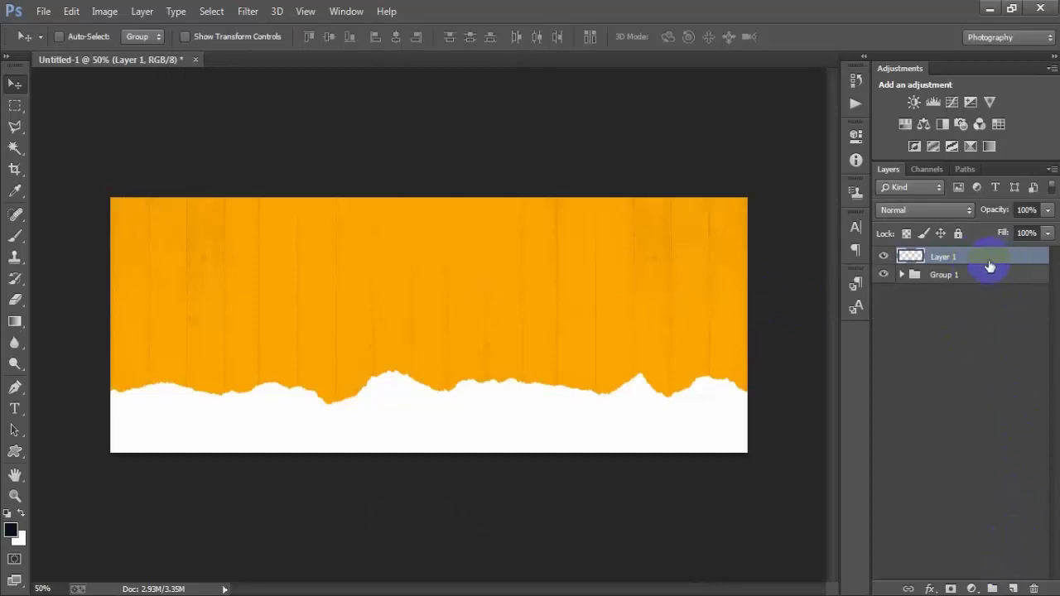
click(16, 409)
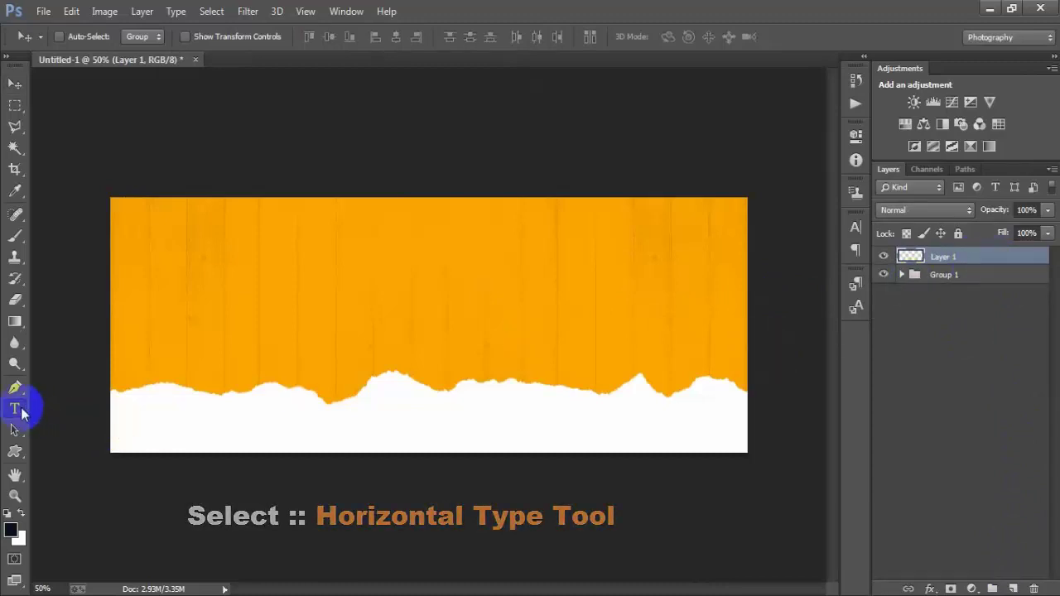
drag(22, 412, 90, 408)
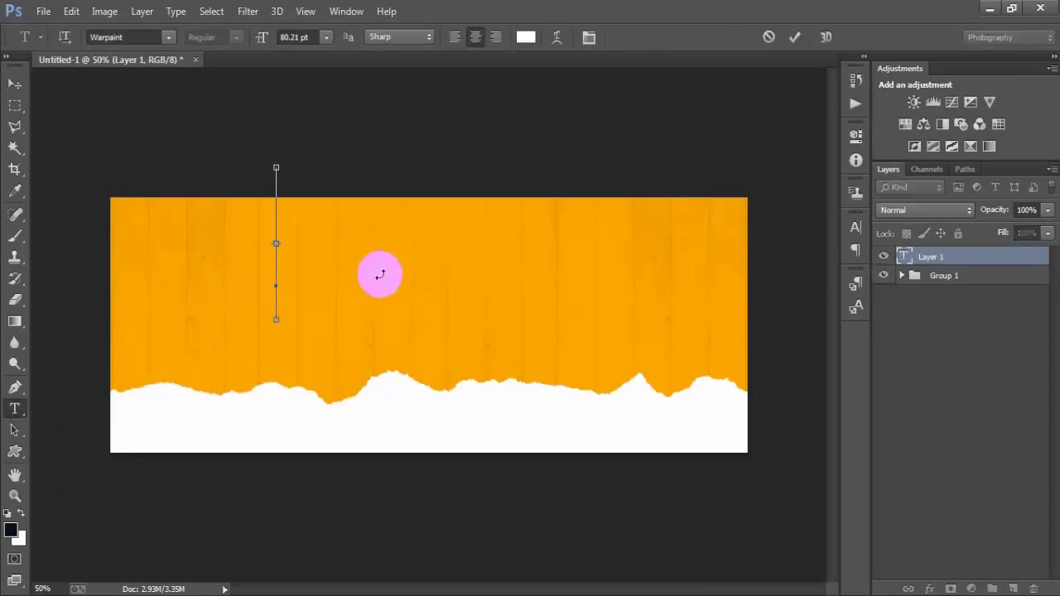
key(ctrl+v)
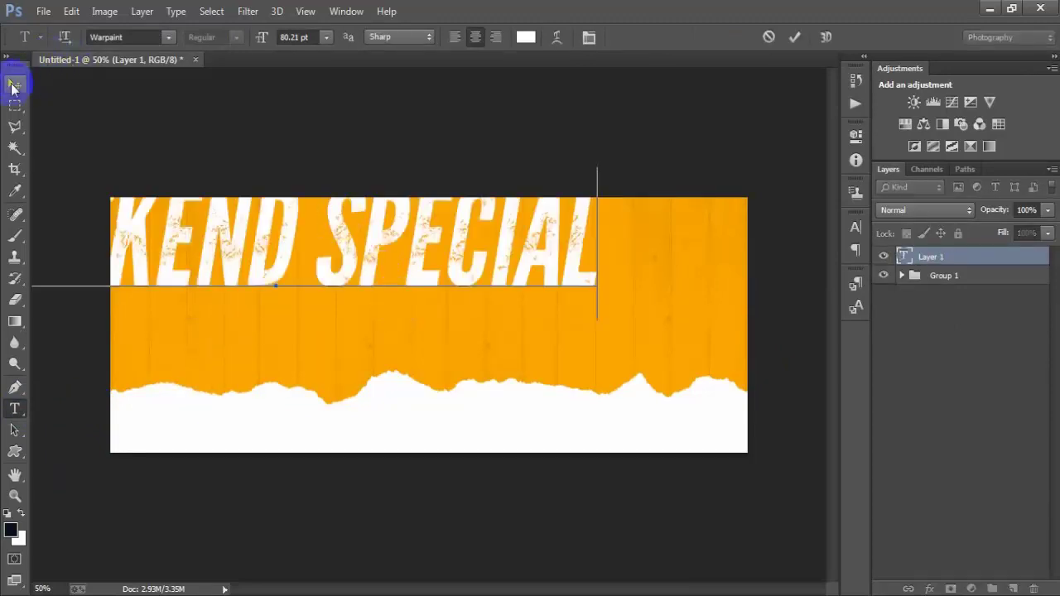
click(14, 85)
Scale WEEKEND SPECIAL to about 44% and move it to the banner's upper left.
drag(352, 262, 509, 307)
key(ctrl+t)
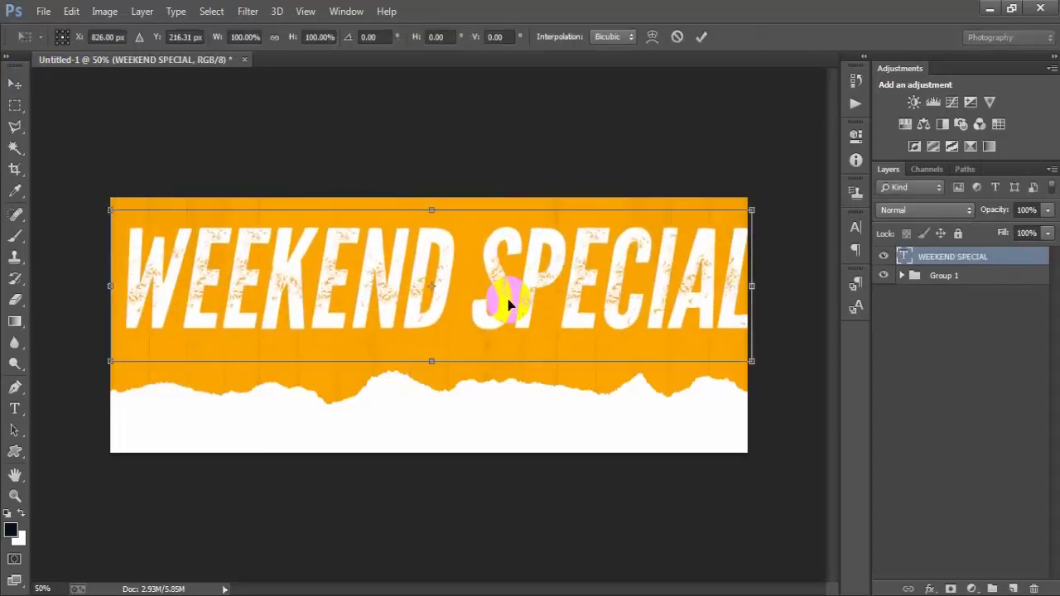
drag(751, 362, 490, 288)
click(701, 36)
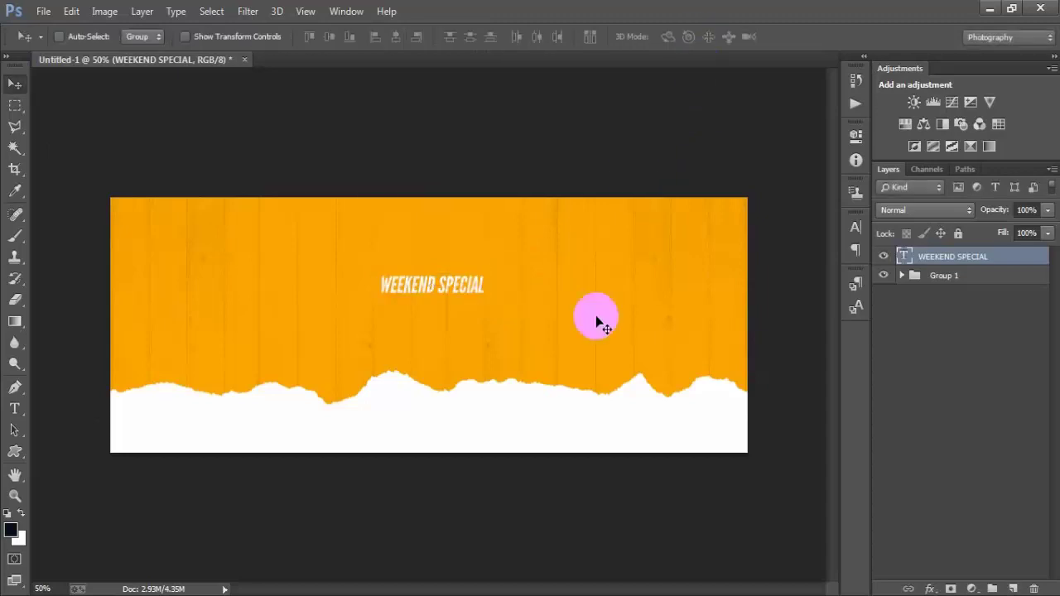
drag(441, 290, 300, 234)
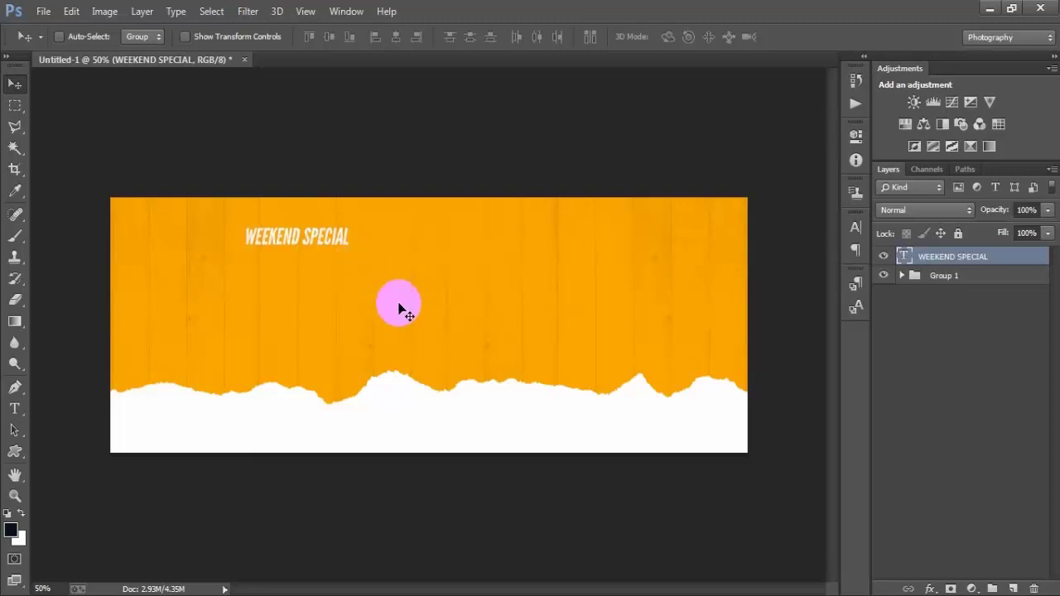
Show rulers and add horizontal guides on the top and bottom edges plus inset margin guides.
click(306, 11)
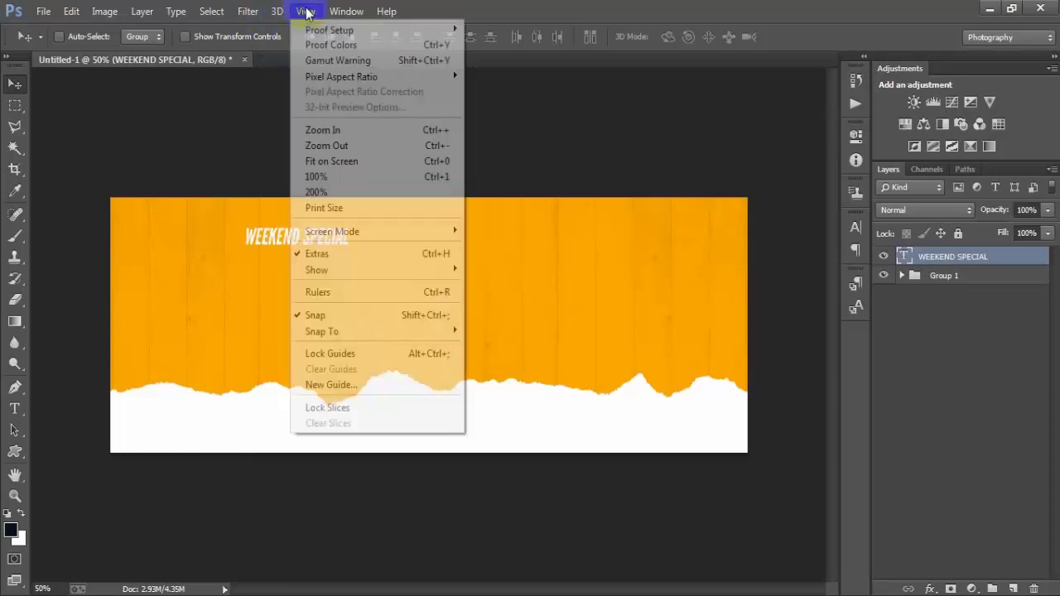
click(331, 291)
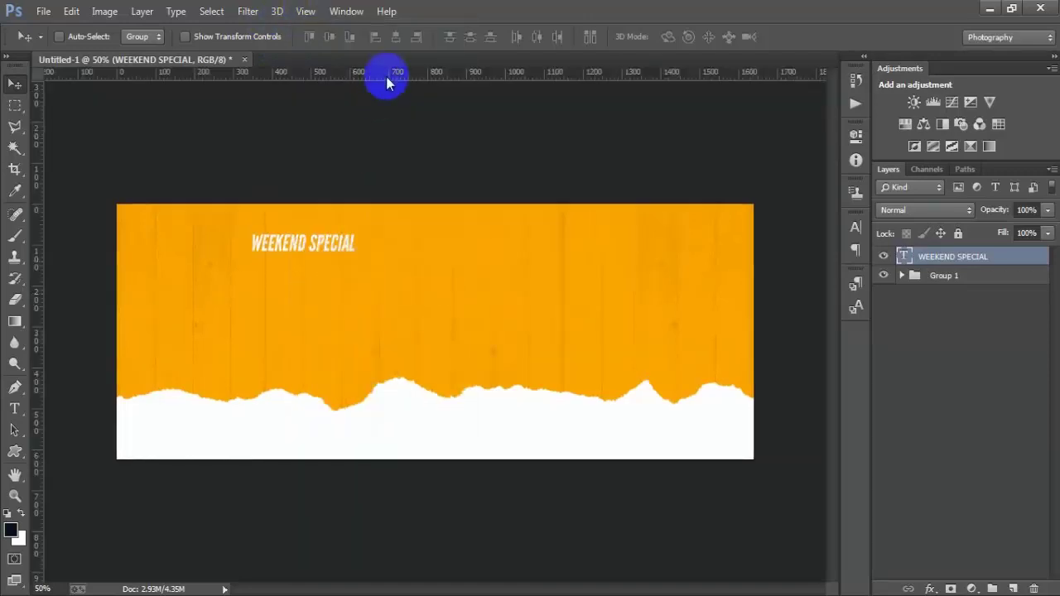
drag(386, 76, 389, 203)
mouse_move(405, 76)
mouse_down()
mouse_move(419, 467)
mouse_move(418, 458)
mouse_up()
drag(414, 74, 422, 225)
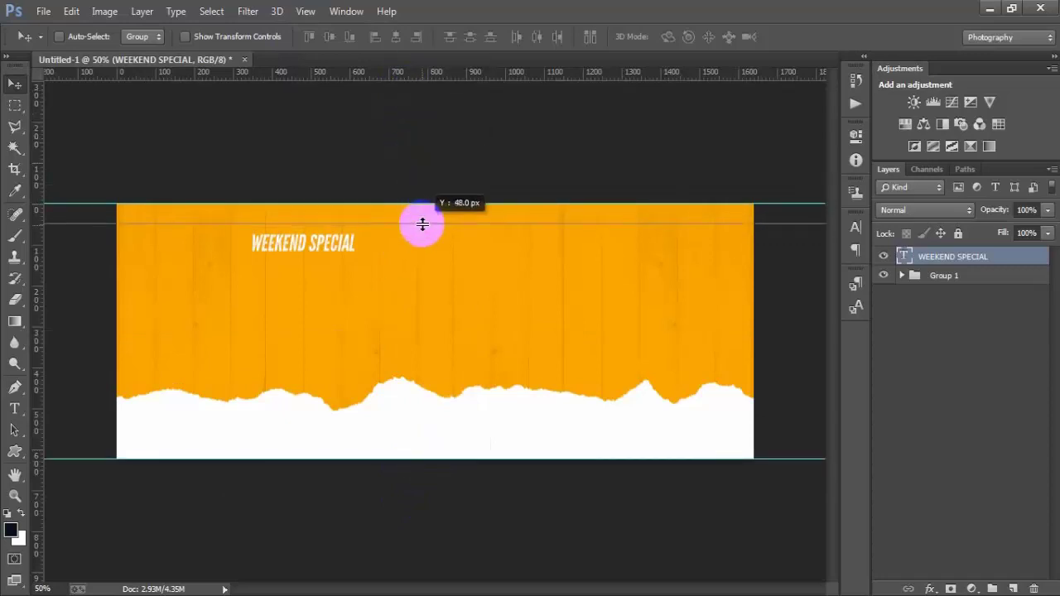
drag(422, 225, 421, 222)
drag(456, 74, 435, 442)
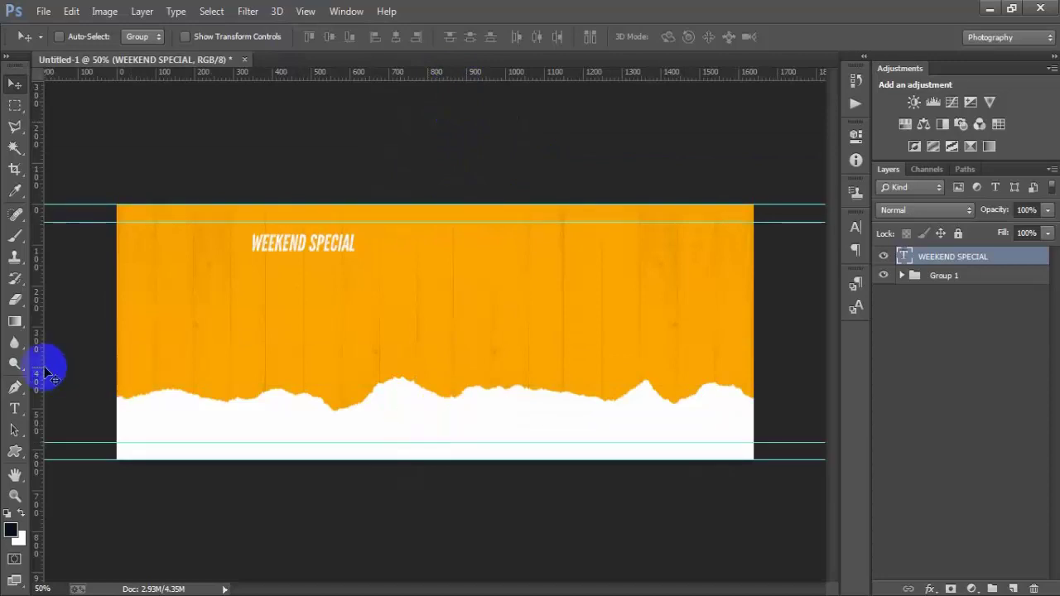
Add vertical guides on the left and right edges, with margins at 44 px and 1590 px.
drag(36, 369, 114, 377)
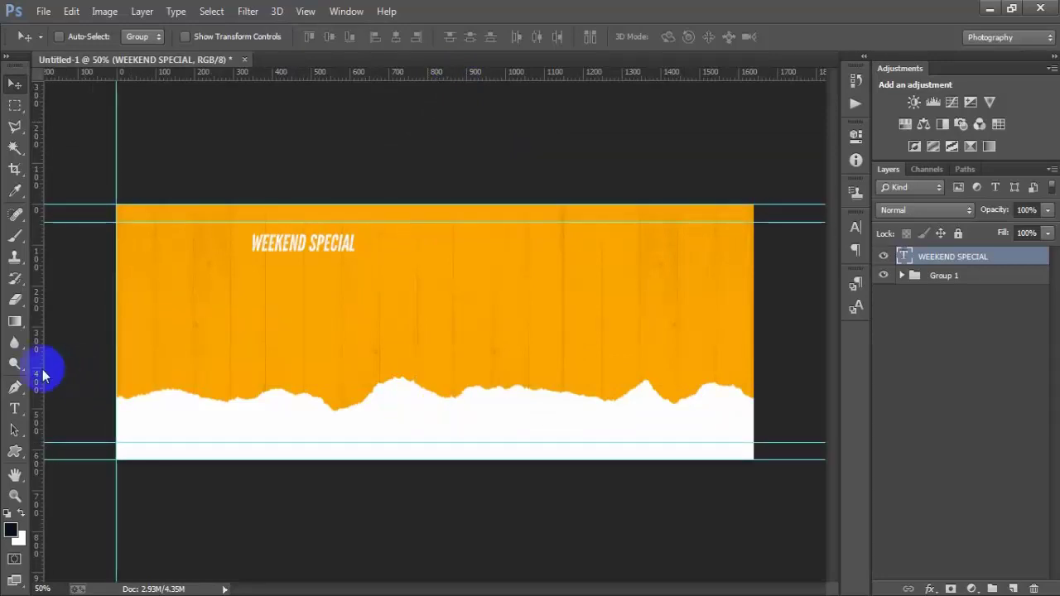
drag(42, 371, 134, 370)
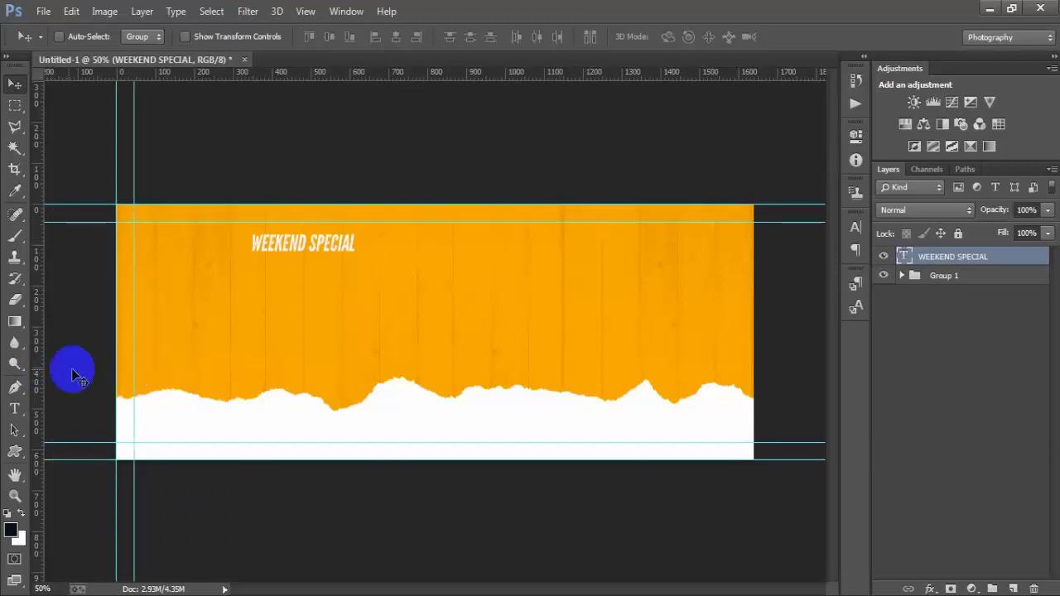
drag(38, 366, 753, 366)
drag(37, 370, 737, 370)
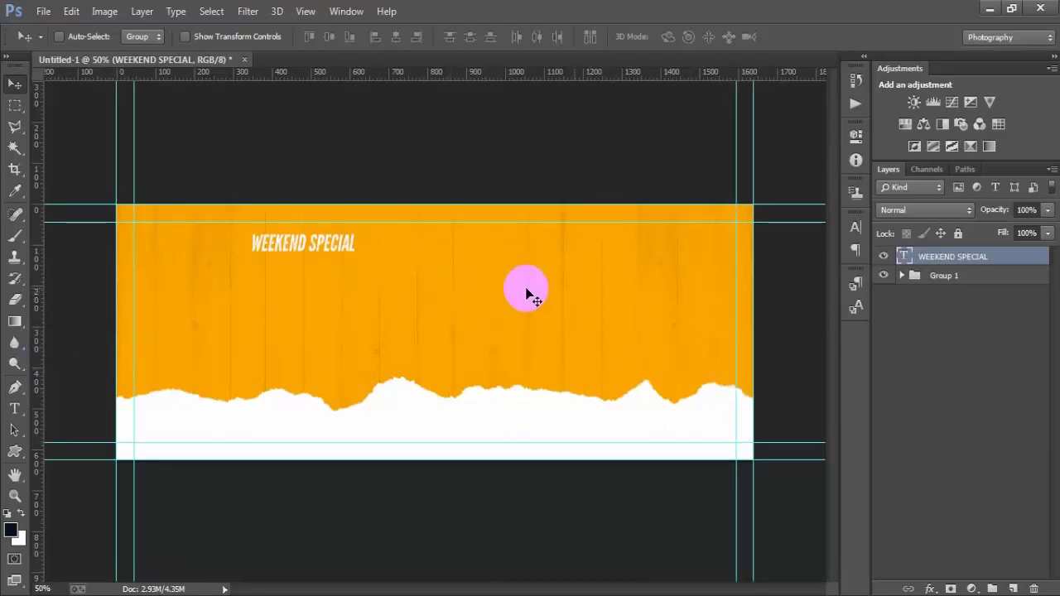
Type 'Delicious' on a new layer and position it beneath WEEKEND SPECIAL.
click(1015, 588)
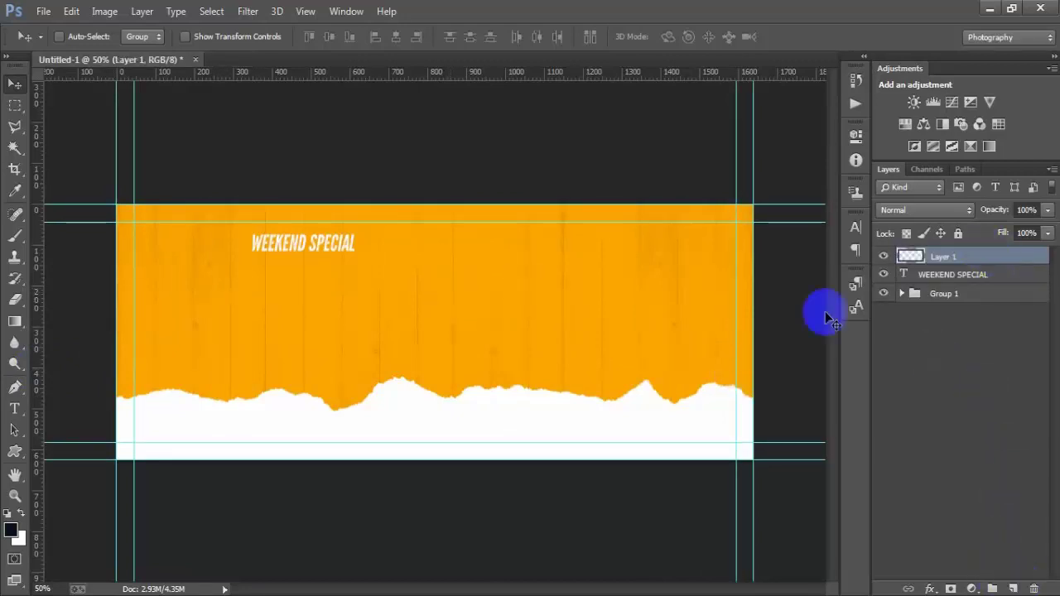
click(18, 411)
click(346, 334)
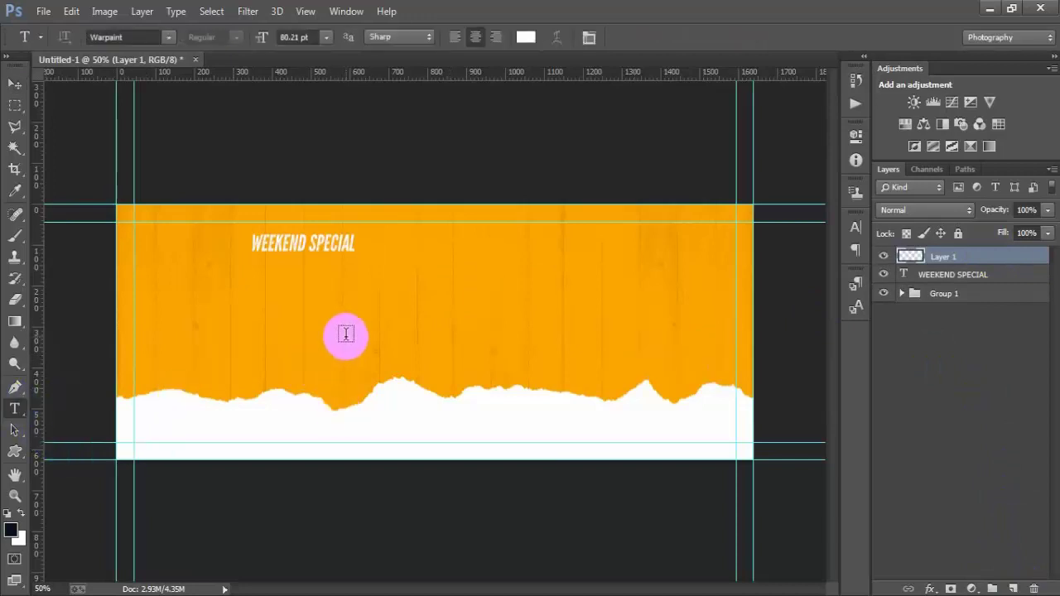
text(Delicious)
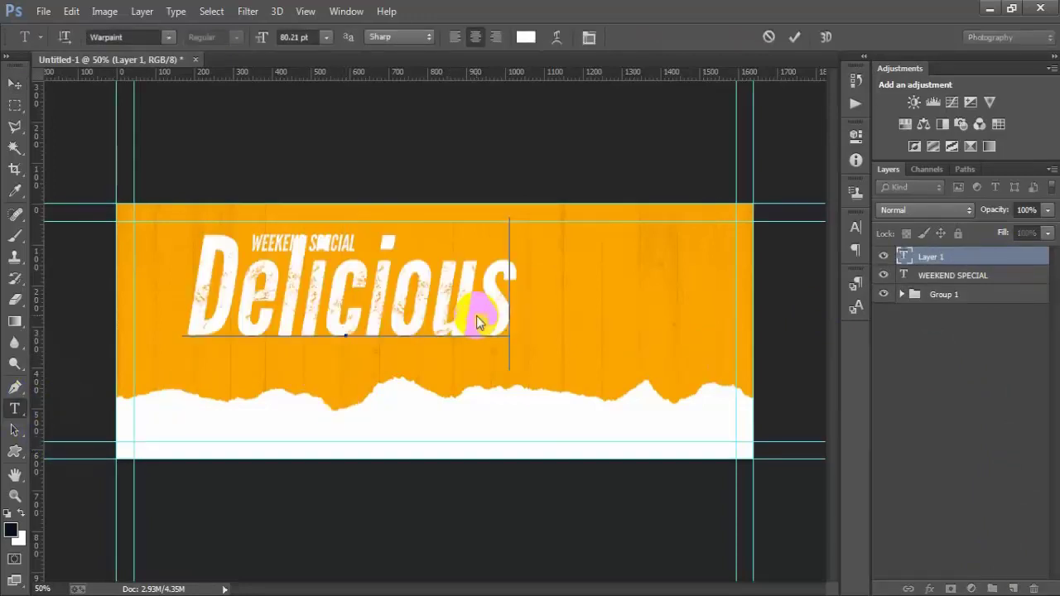
click(18, 85)
drag(406, 304, 442, 333)
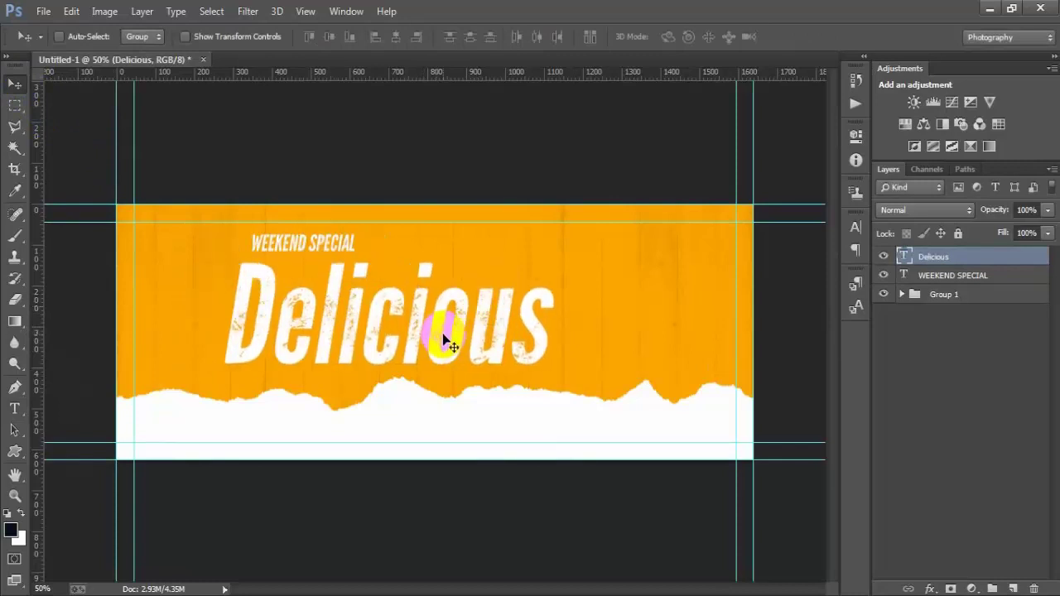
click(883, 258)
click(882, 259)
click(855, 226)
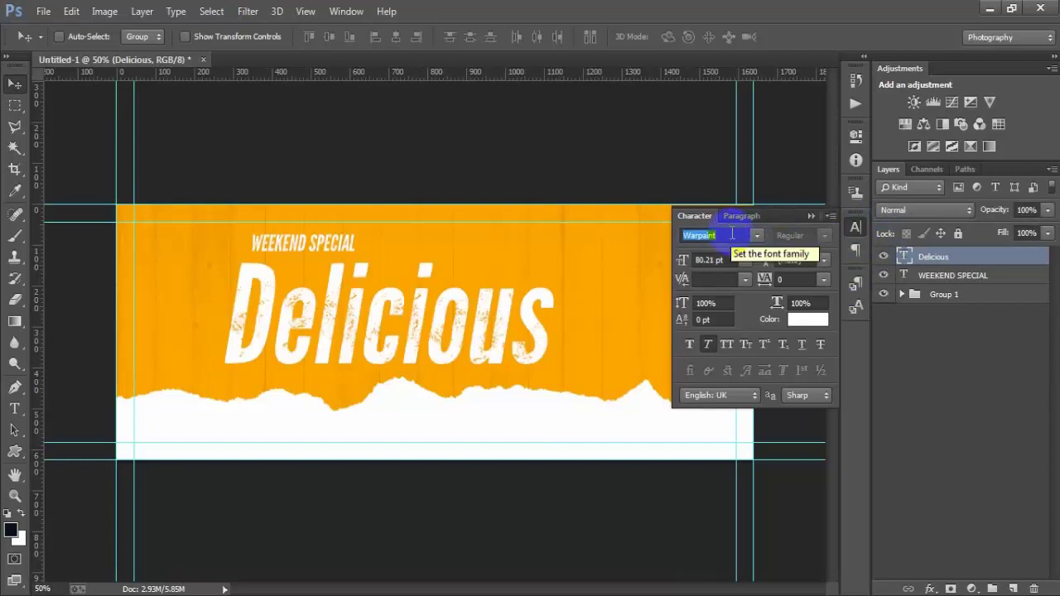
Set Delicious to the Gloss And Bloom font in dark red 760000.
text(Gaban)
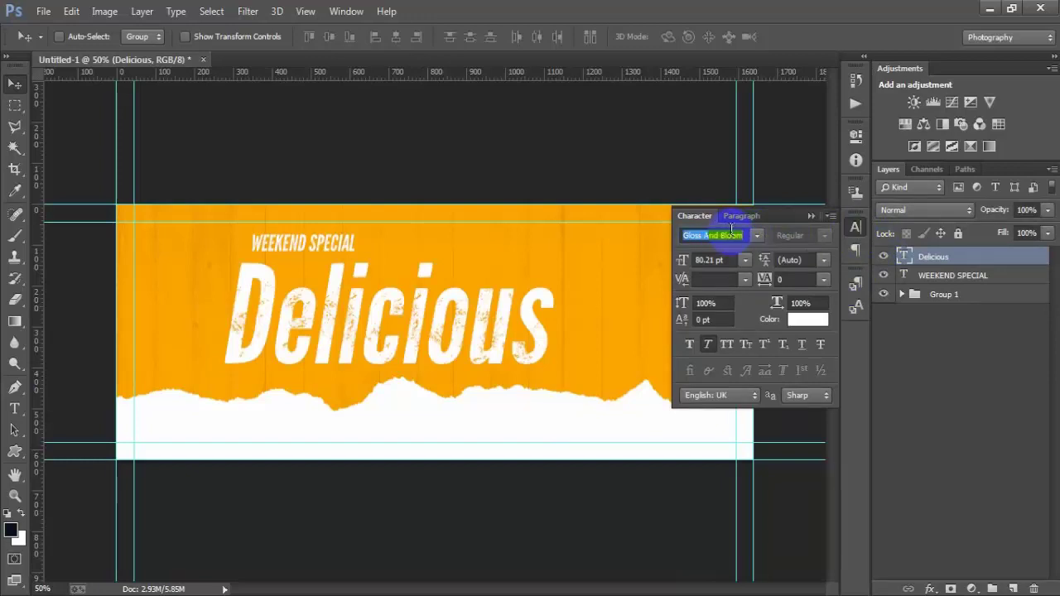
key(Return)
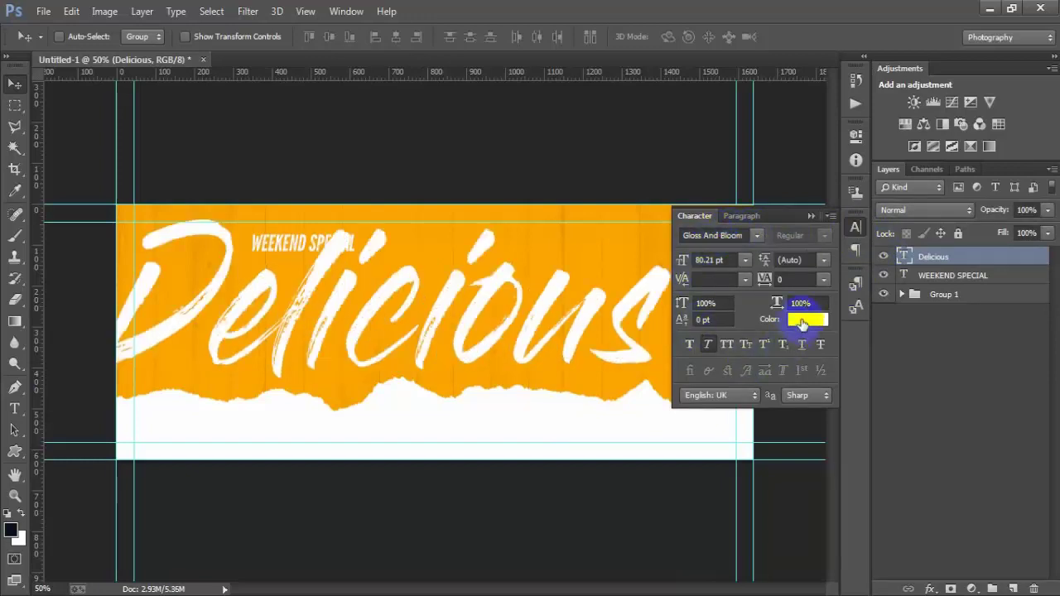
click(802, 322)
double_click(745, 319)
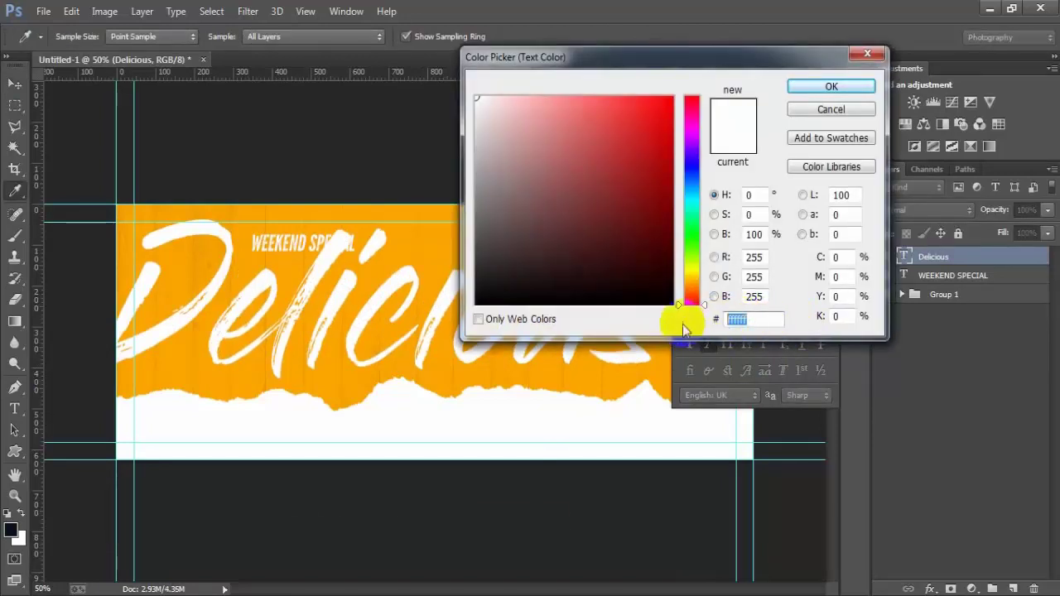
text(76)
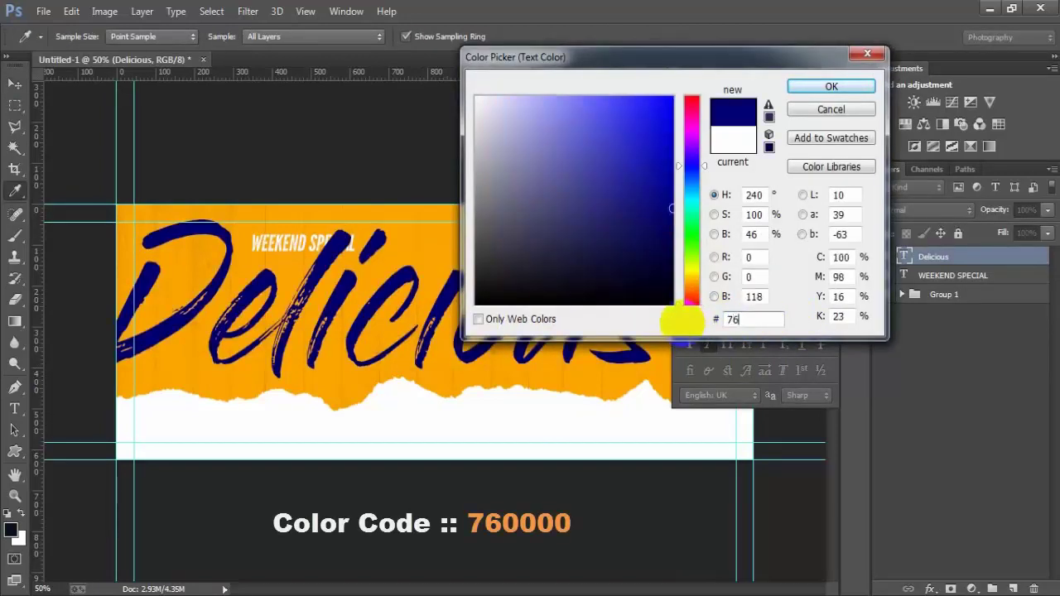
text(0000)
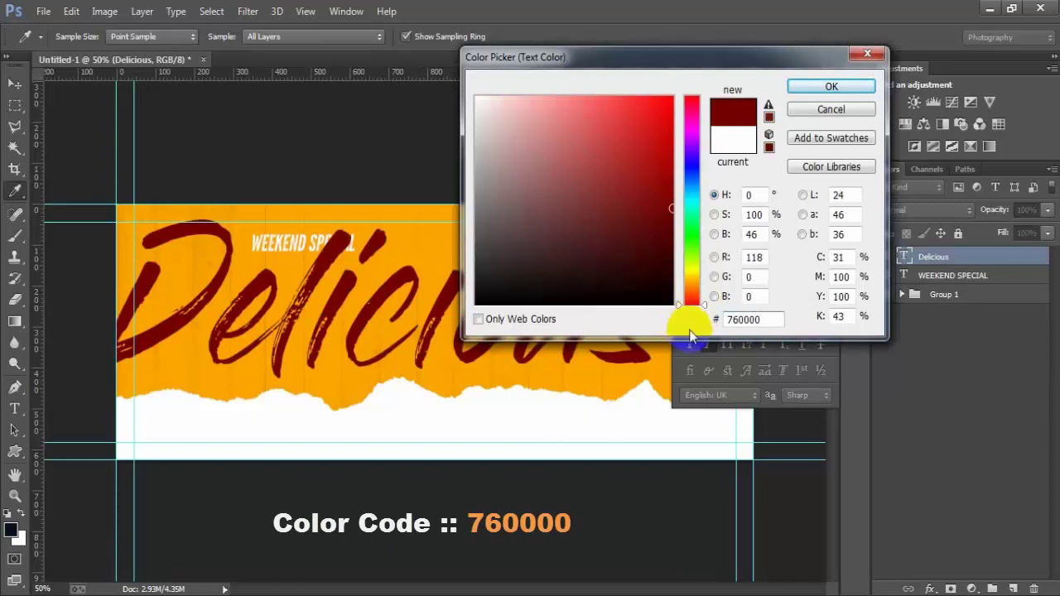
click(810, 86)
click(809, 216)
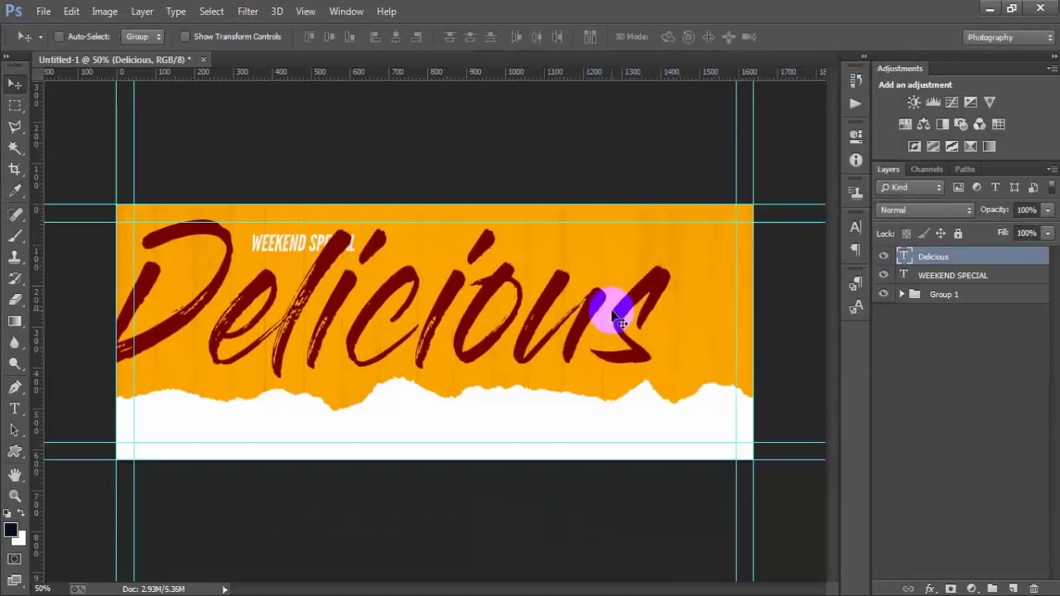
Scale Delicious to about 33% and nudge it just below WEEKEND SPECIAL.
key(ctrl+t)
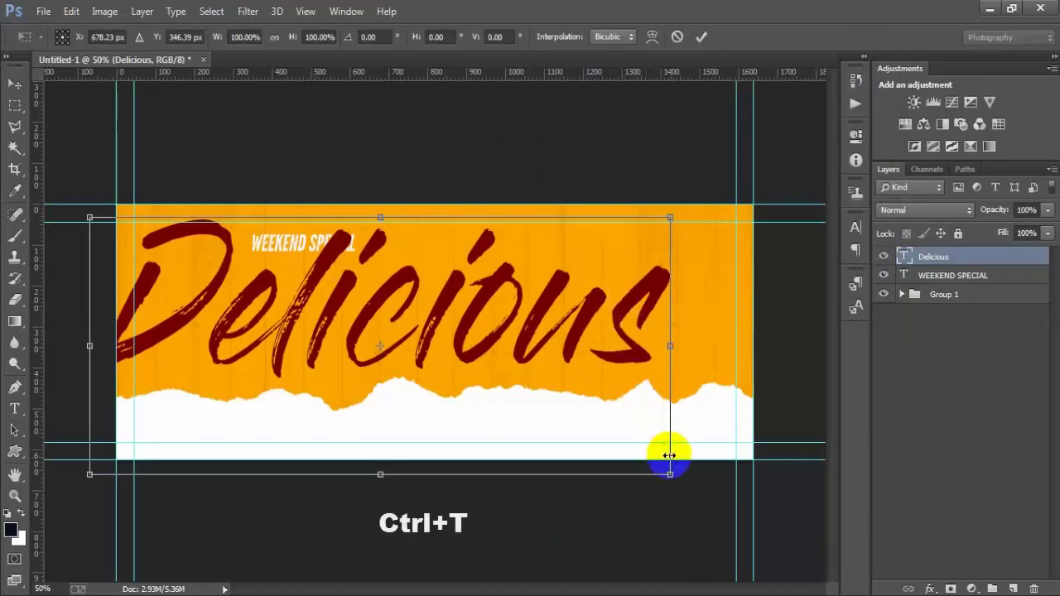
mouse_move(670, 474)
mouse_down()
mouse_move(345, 298)
mouse_move(354, 288)
mouse_up()
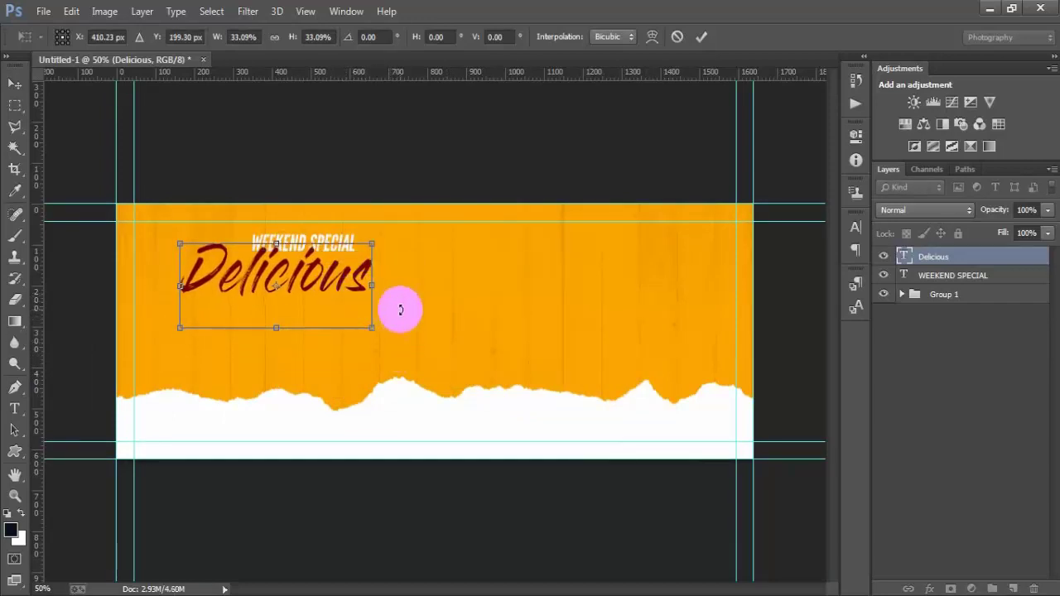
key(Down)
key(Down)
key(Down)
key(Down)
key(Down)
key(Down)
key(Down)
key(Down)
key(Down)
key(Down)
key(Down)
key(Down)
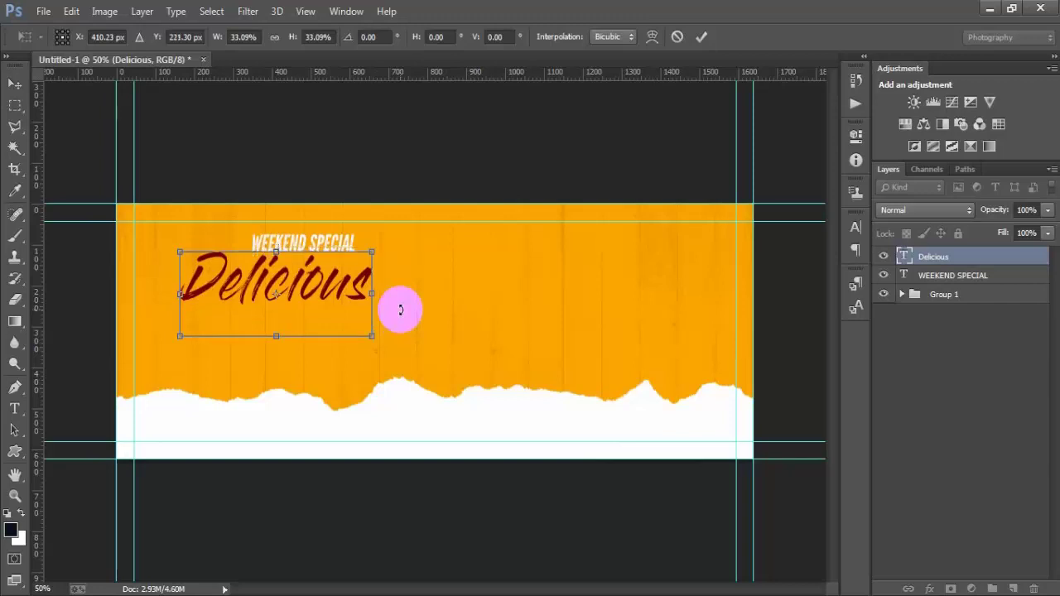
click(702, 43)
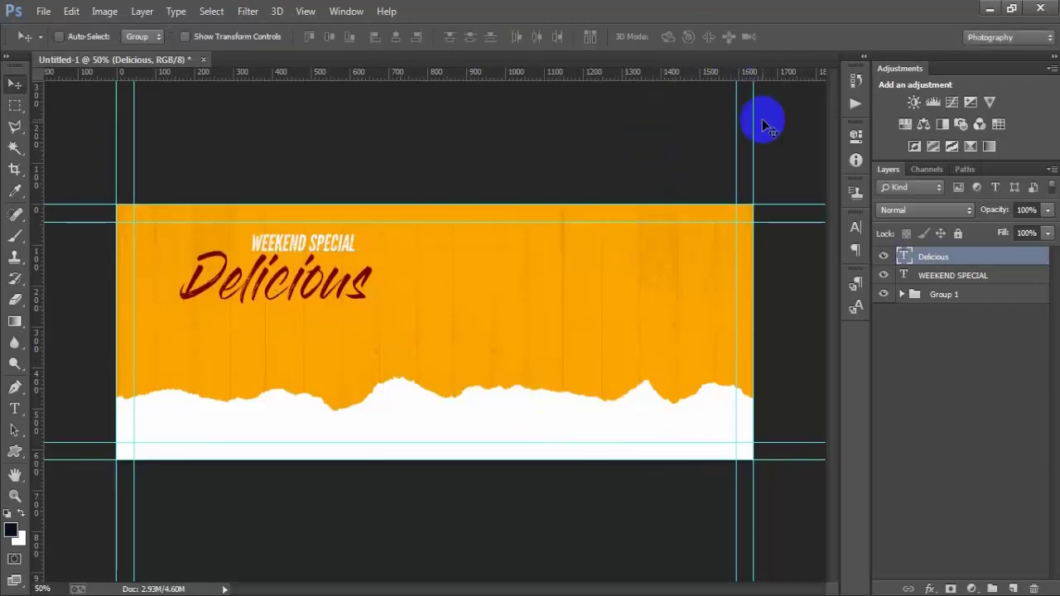
key(Left)
key(Left)
key(Left)
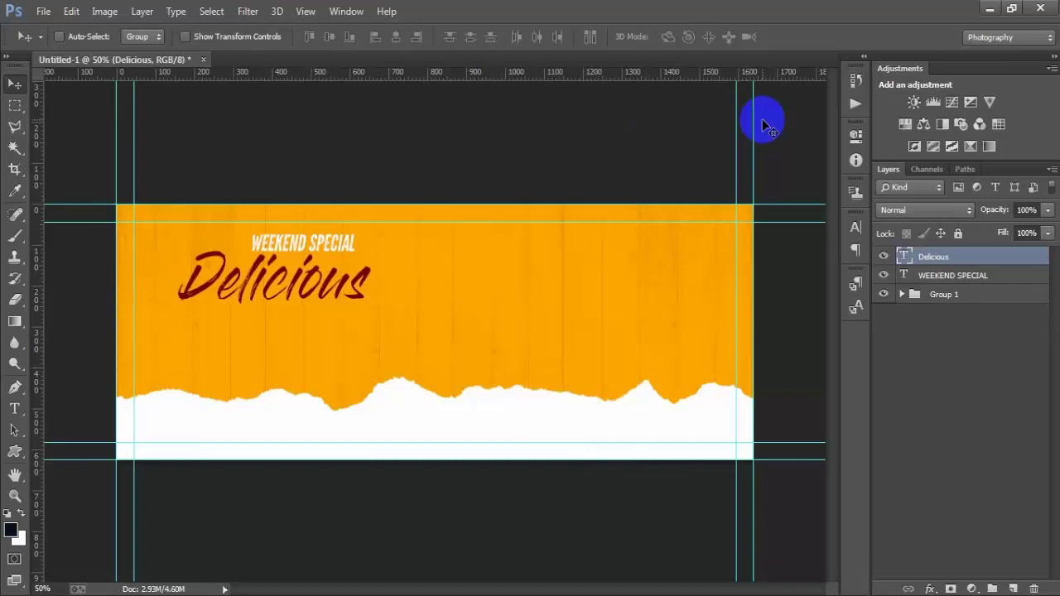
key(Right)
key(Right)
key(Right)
key(Right)
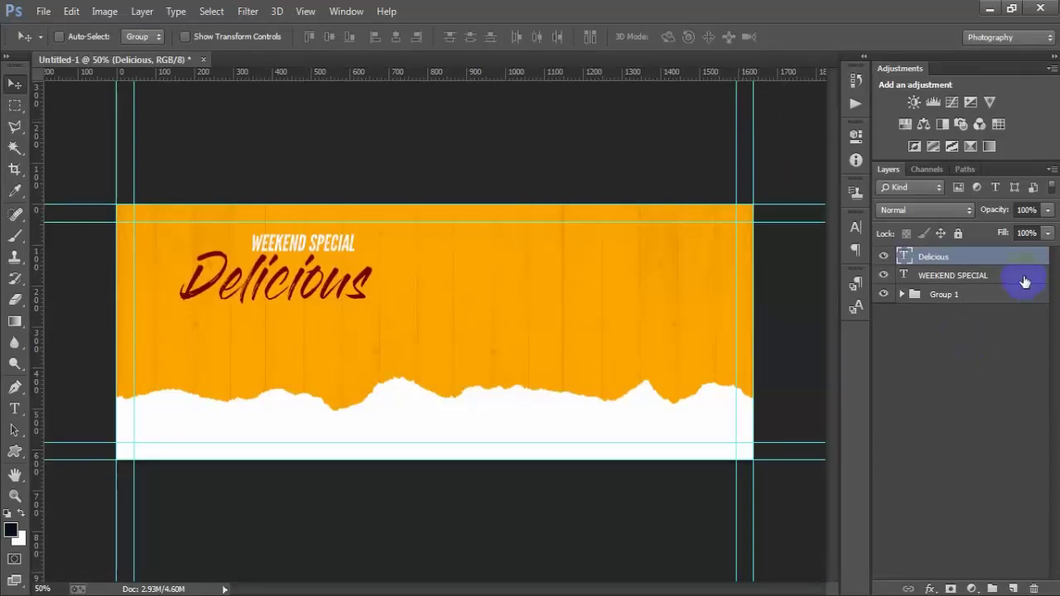
Duplicate the WEEKEND SPECIAL layer and edit the copy into FOOD MENU text.
click(1022, 276)
key(ctrl+j)
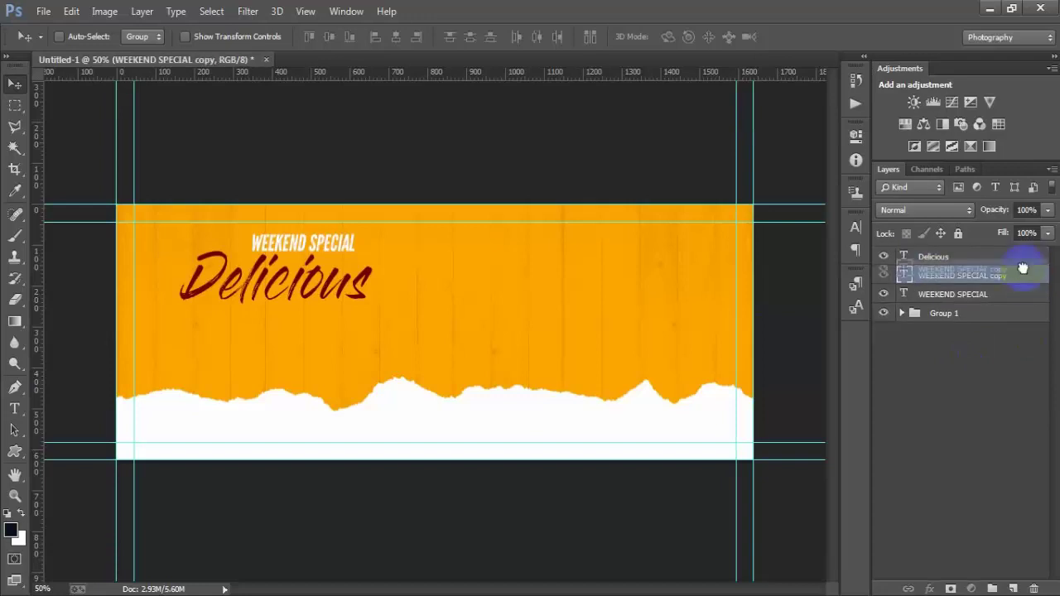
drag(1024, 279, 1022, 248)
drag(344, 256, 508, 361)
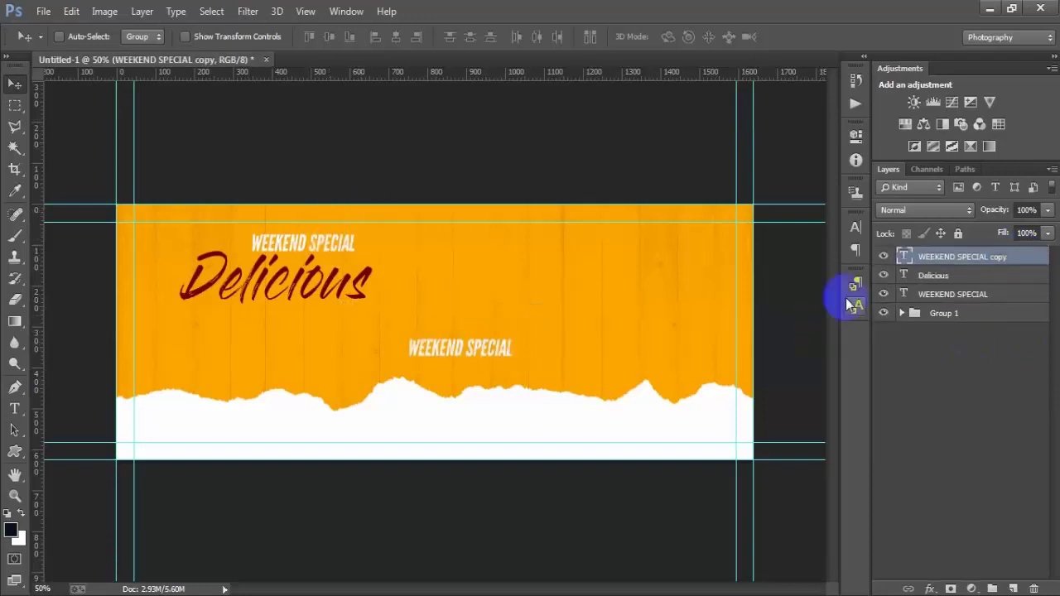
double_click(904, 259)
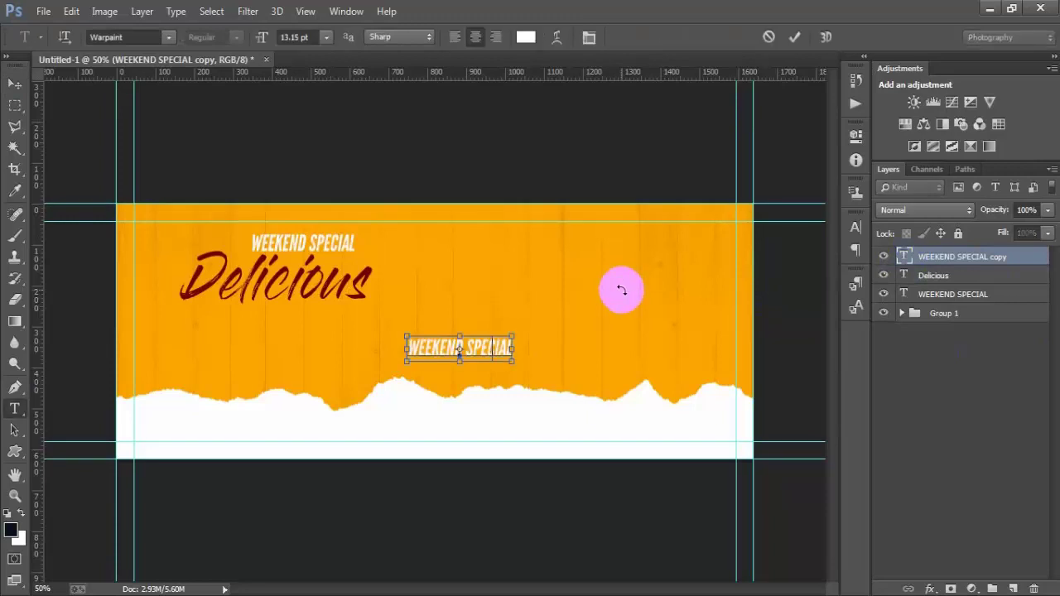
click(484, 339)
text(FOOD MENU)
click(14, 84)
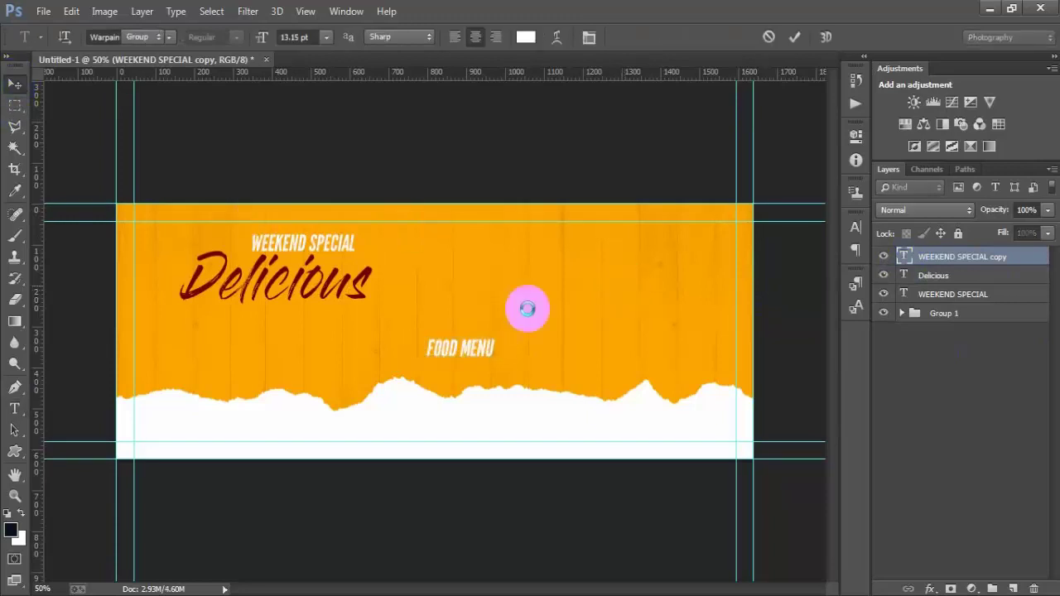
Scale FOOD MENU up to about 340% and place it beneath Delicious on the left.
key(ctrl+t)
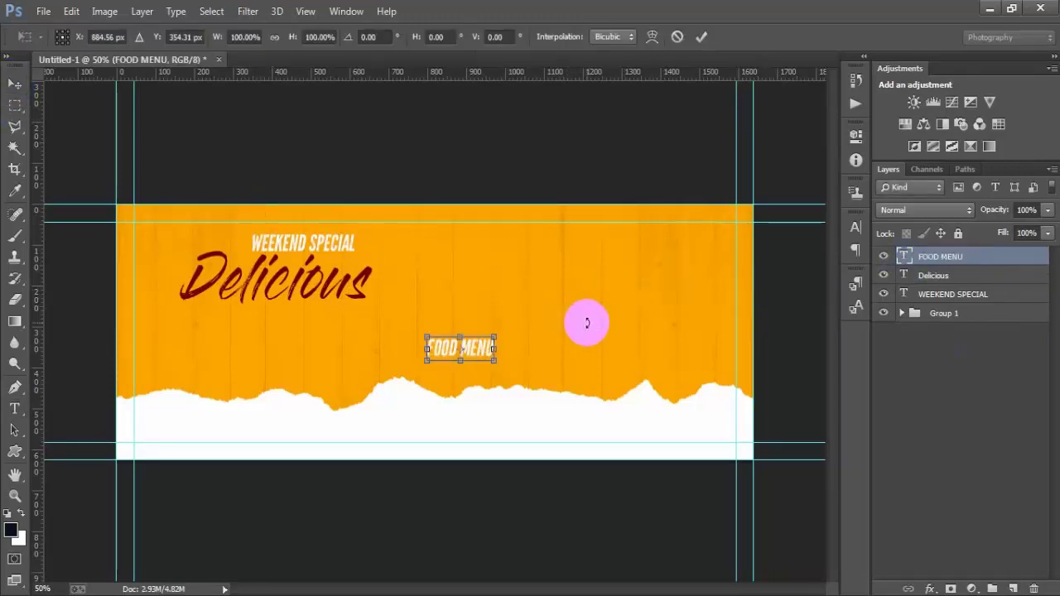
mouse_move(496, 361)
mouse_down()
mouse_move(602, 380)
mouse_move(326, 352)
mouse_move(343, 354)
mouse_up()
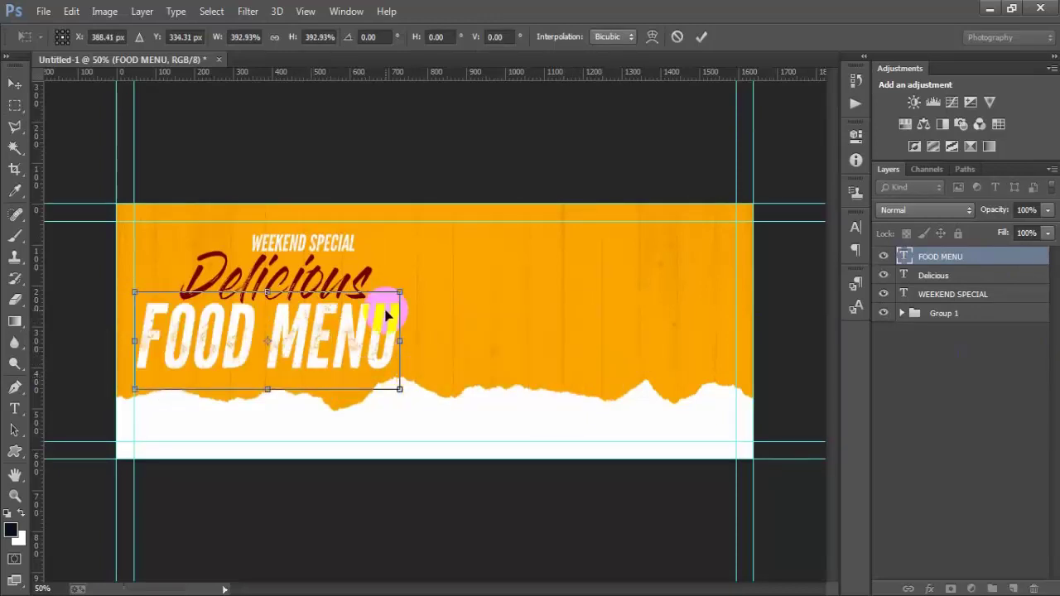
drag(399, 389, 380, 384)
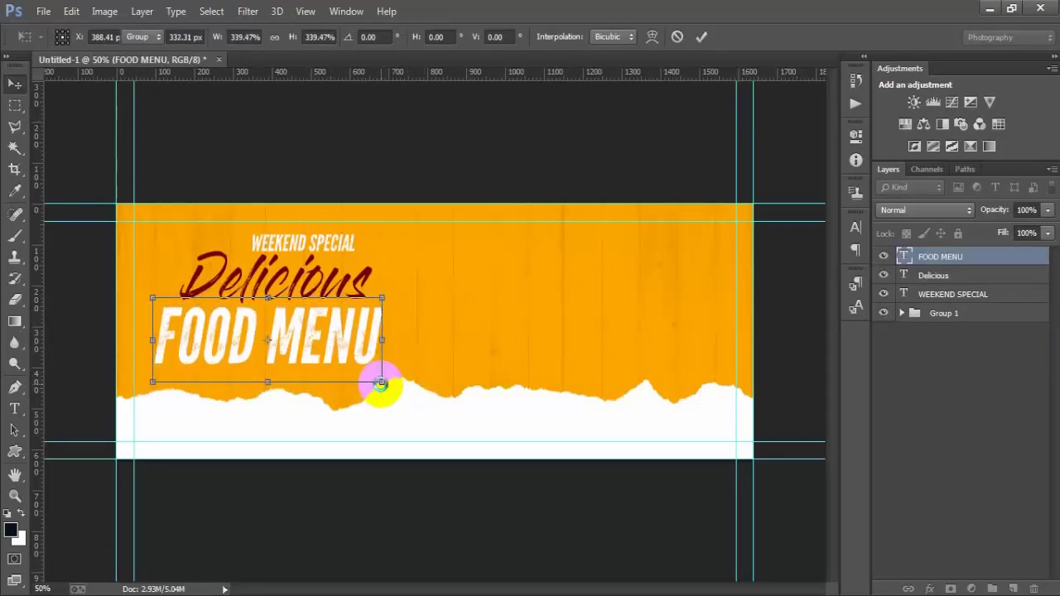
key(Return)
drag(346, 342, 341, 341)
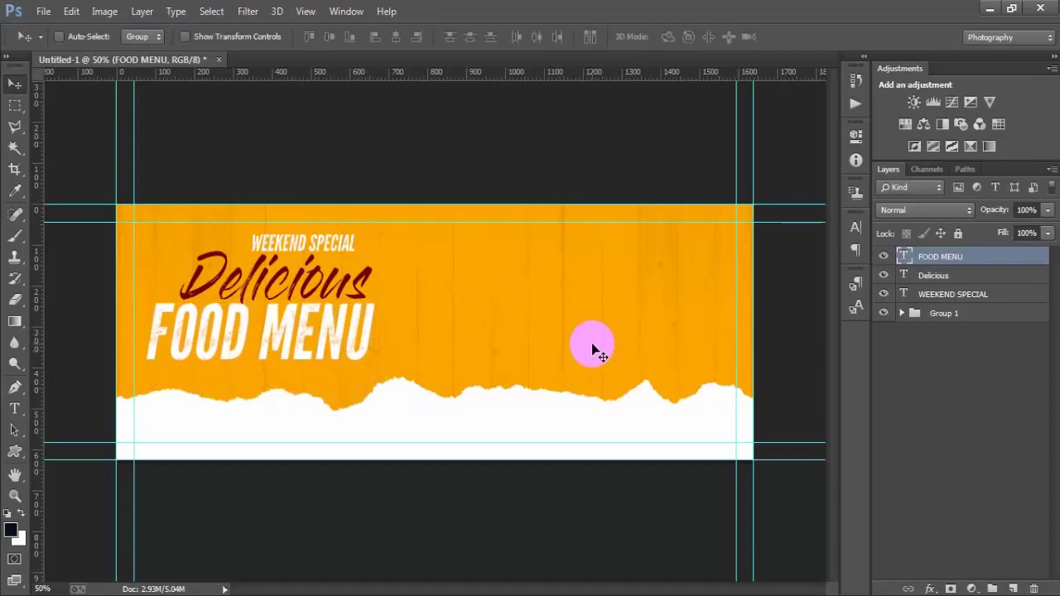
Rotate the three headline text layers so they rise rightward, shifting them slightly right and down.
shift+click(996, 296)
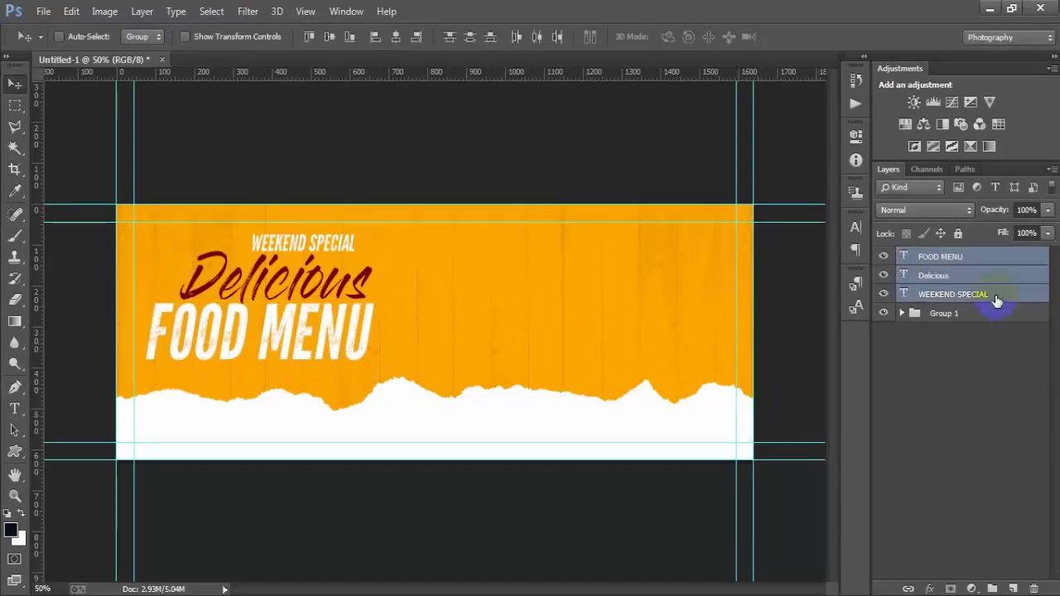
click(736, 297)
key(ctrl+t)
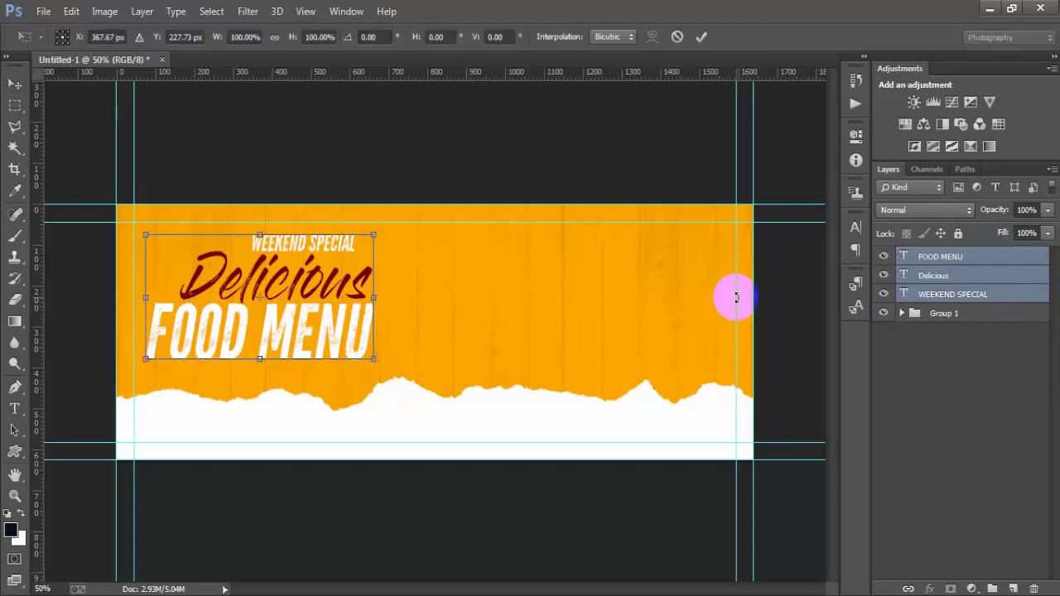
drag(343, 418, 421, 416)
drag(360, 339, 416, 356)
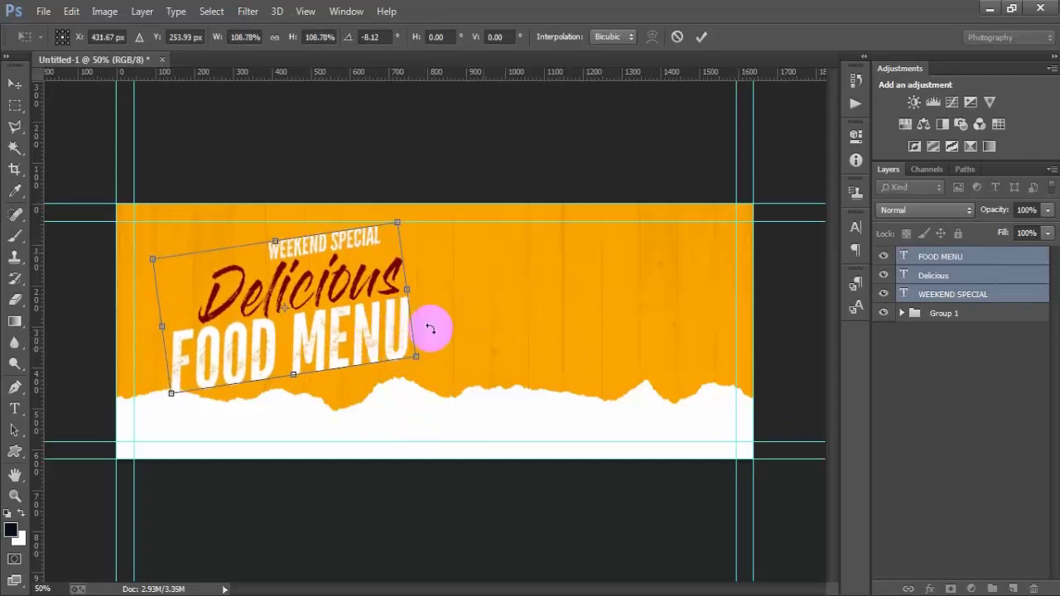
click(702, 36)
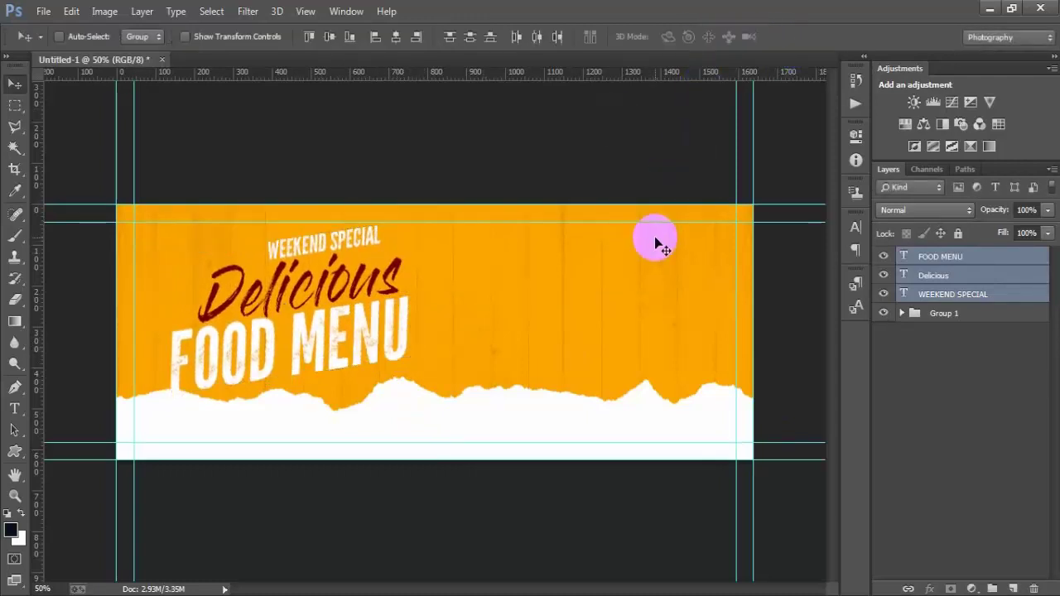
Shrink the headline slightly, nudge it left, then enlarge it to about 103%.
key(ctrl+t)
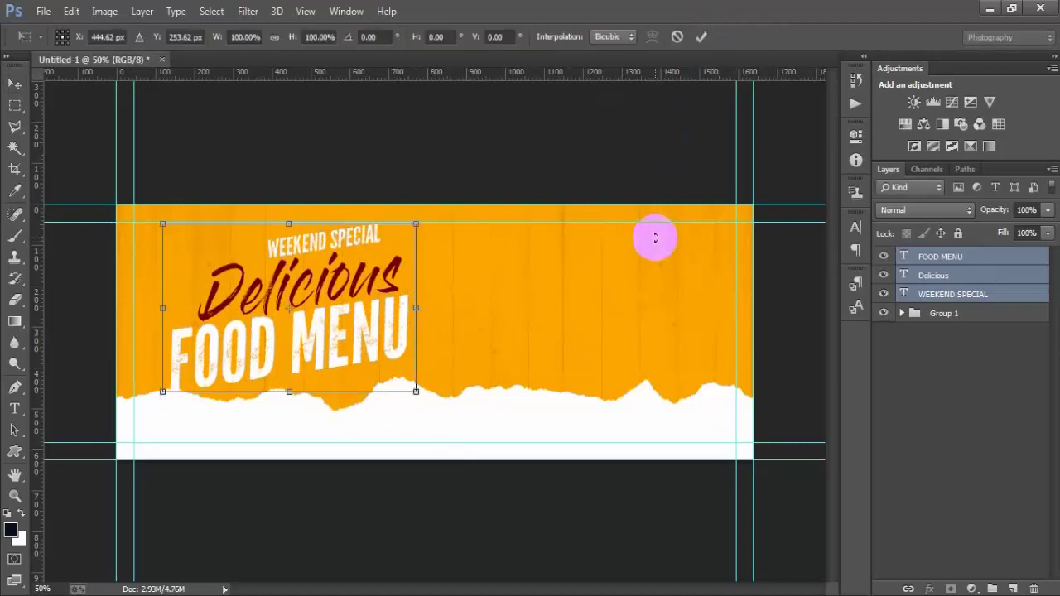
mouse_move(416, 391)
mouse_down()
mouse_move(406, 385)
mouse_move(449, 378)
mouse_up()
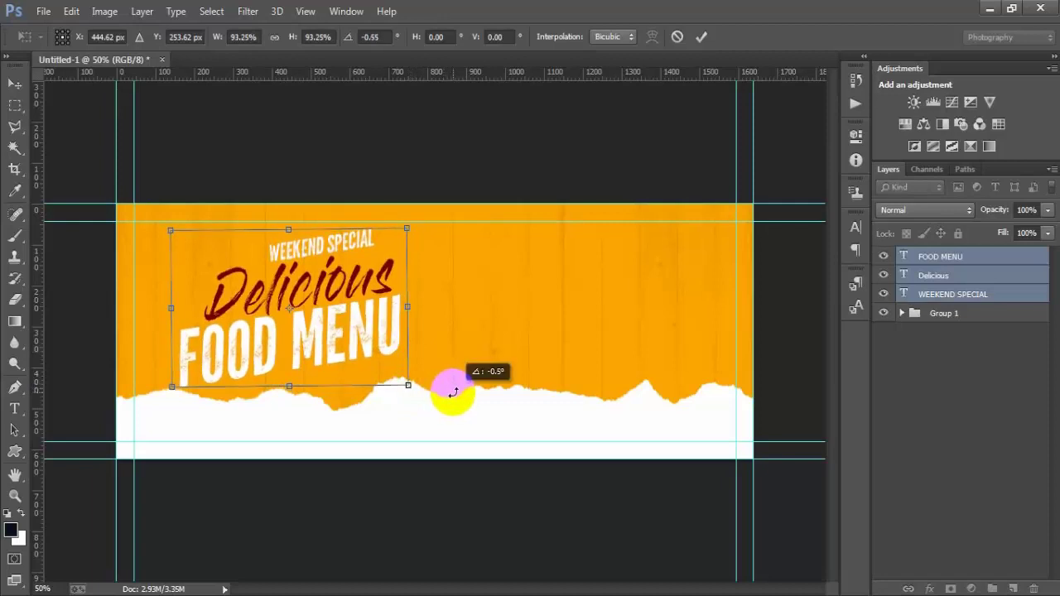
click(701, 36)
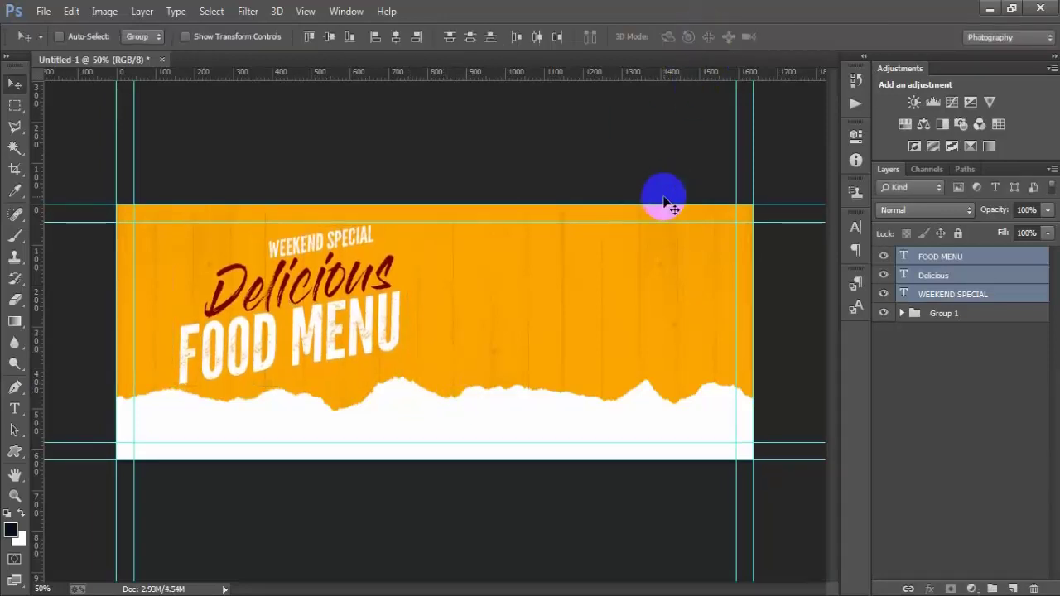
key(Left)
key(Left)
key(Left)
key(Left)
key(Left)
key(Left)
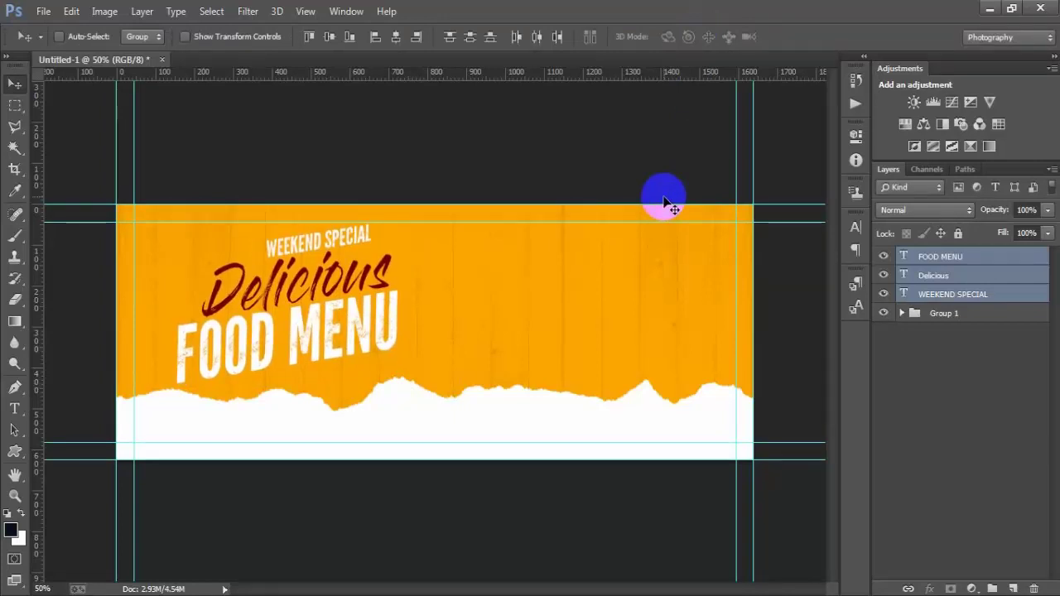
key(ctrl+t)
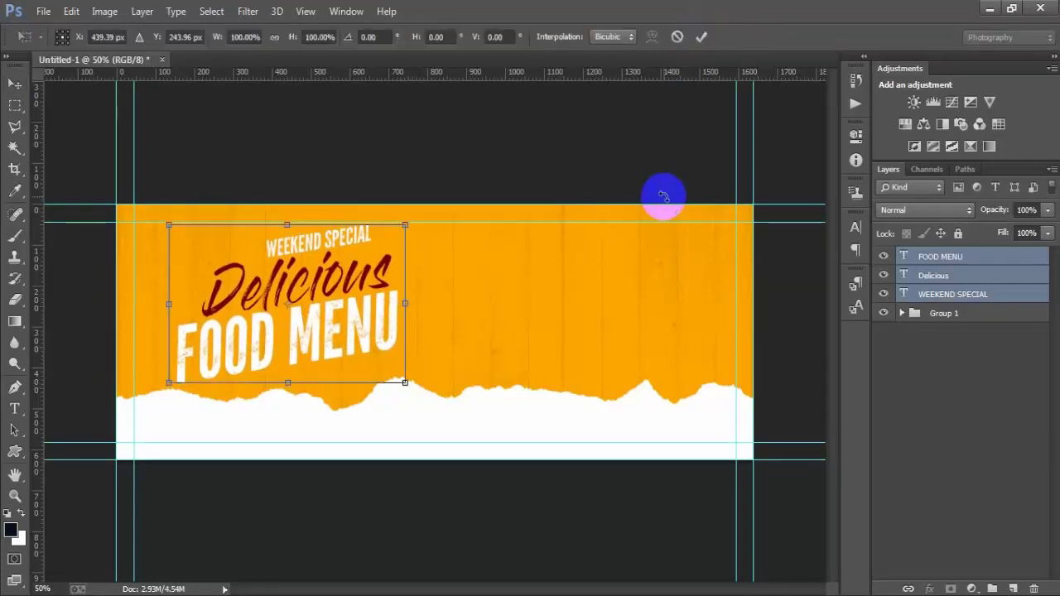
drag(404, 383, 409, 385)
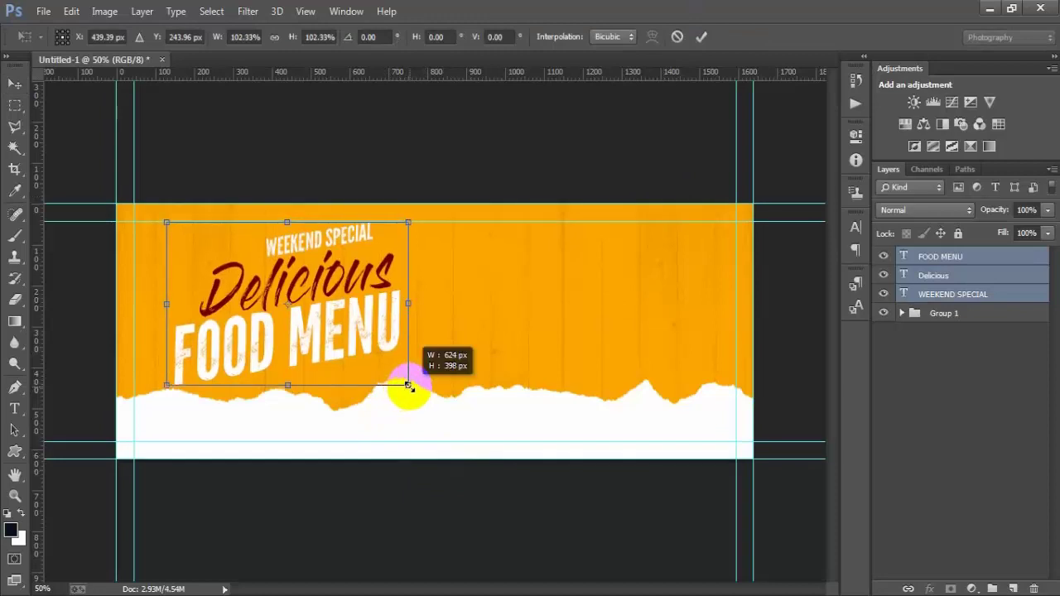
click(700, 36)
Nudge the headline left and up, and rotate it back by under a degree.
key(Left)
key(Left)
key(Left)
key(Up)
key(Up)
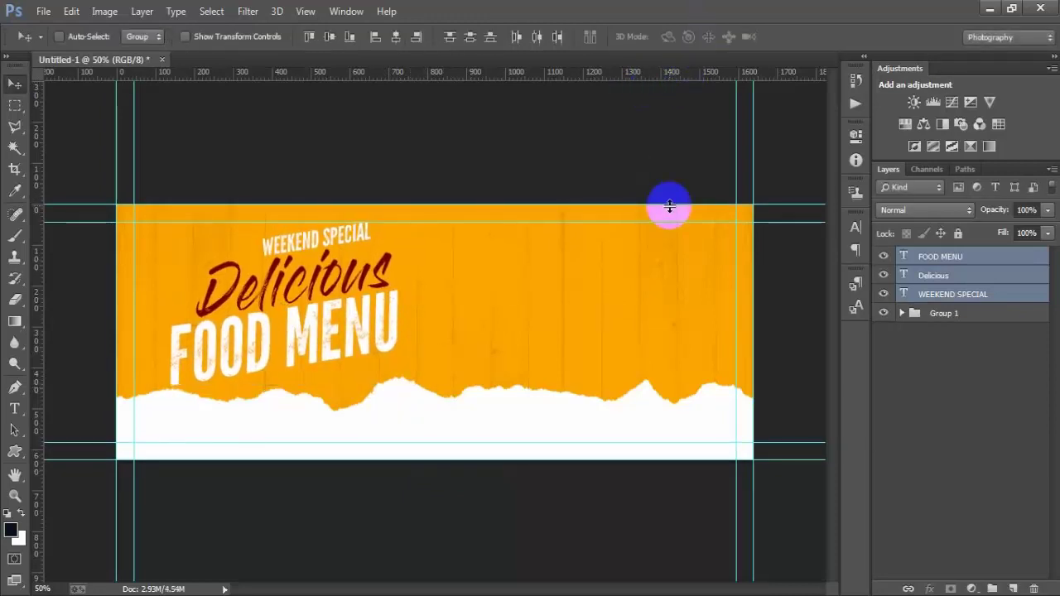
key(Left)
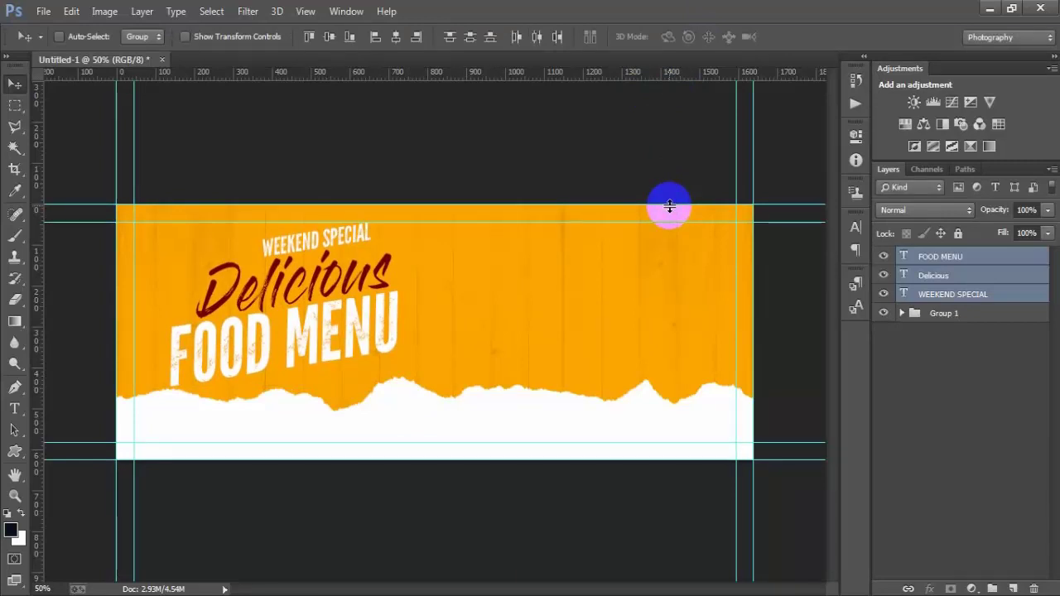
key(ctrl+t)
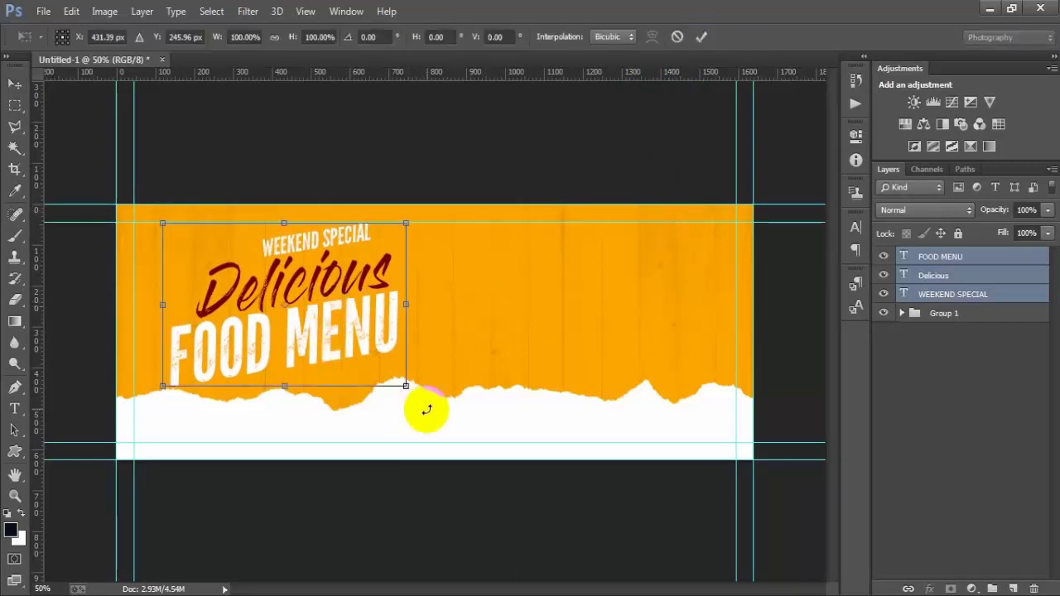
drag(420, 409, 426, 414)
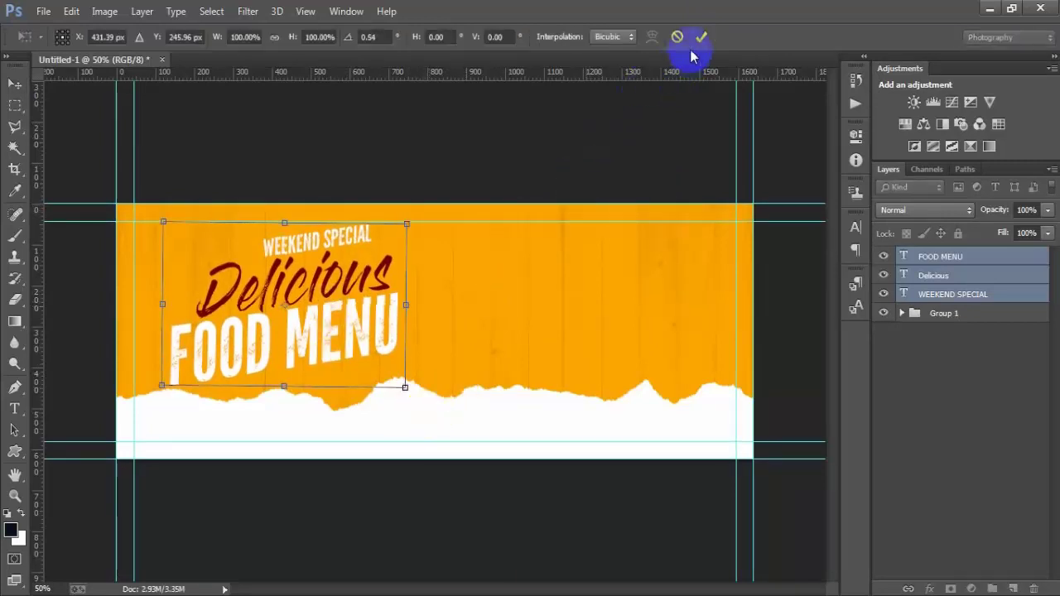
key(Return)
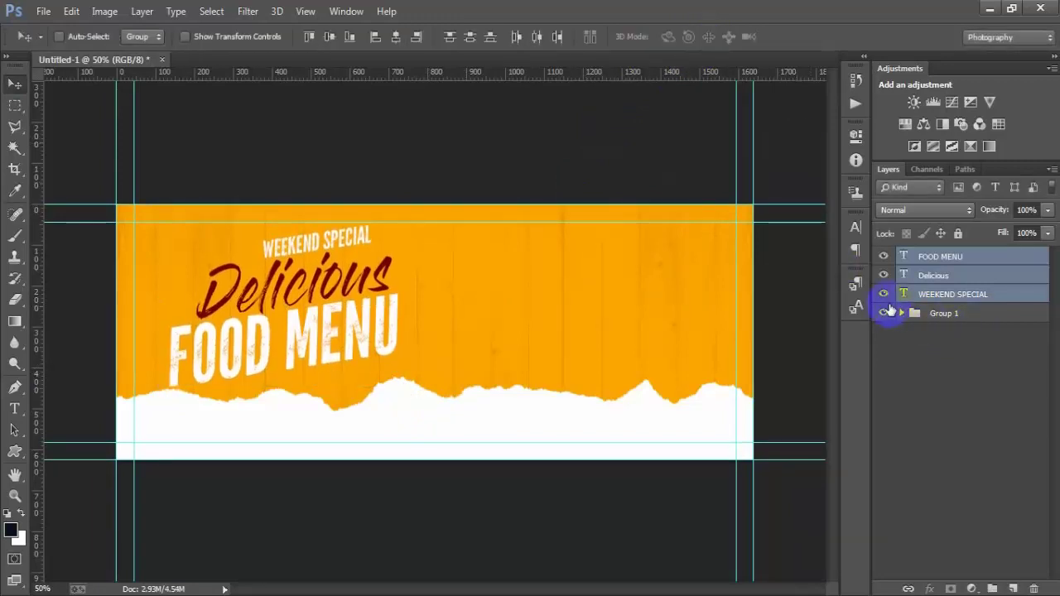
Group WEEKEND SPECIAL, Delicious and FOOD MENU as Group 2 and add an empty layer above.
click(882, 294)
click(882, 294)
click(883, 256)
click(882, 256)
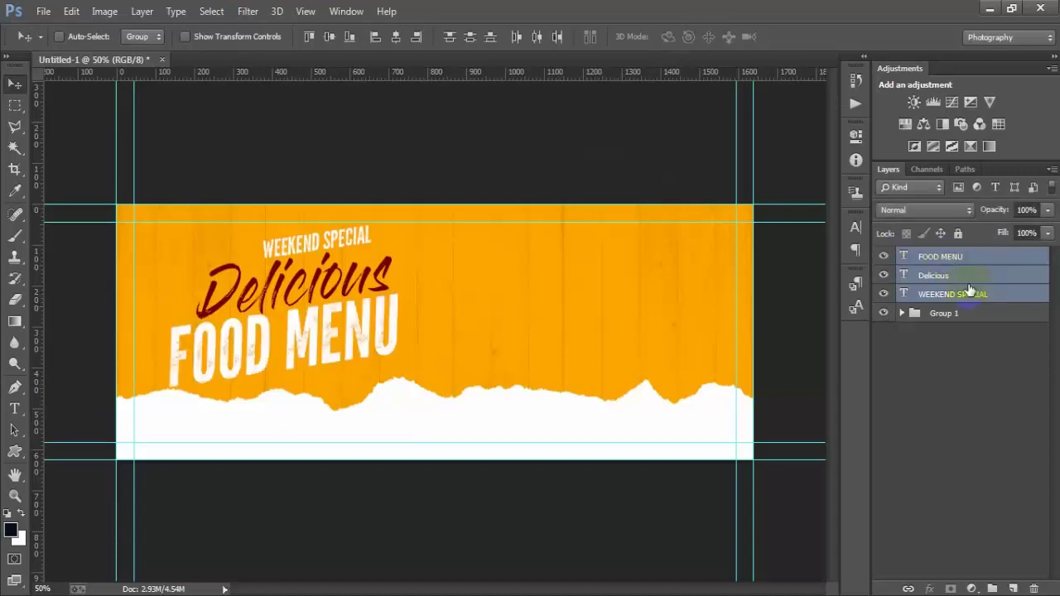
key(ctrl+g)
key(ctrl+g)
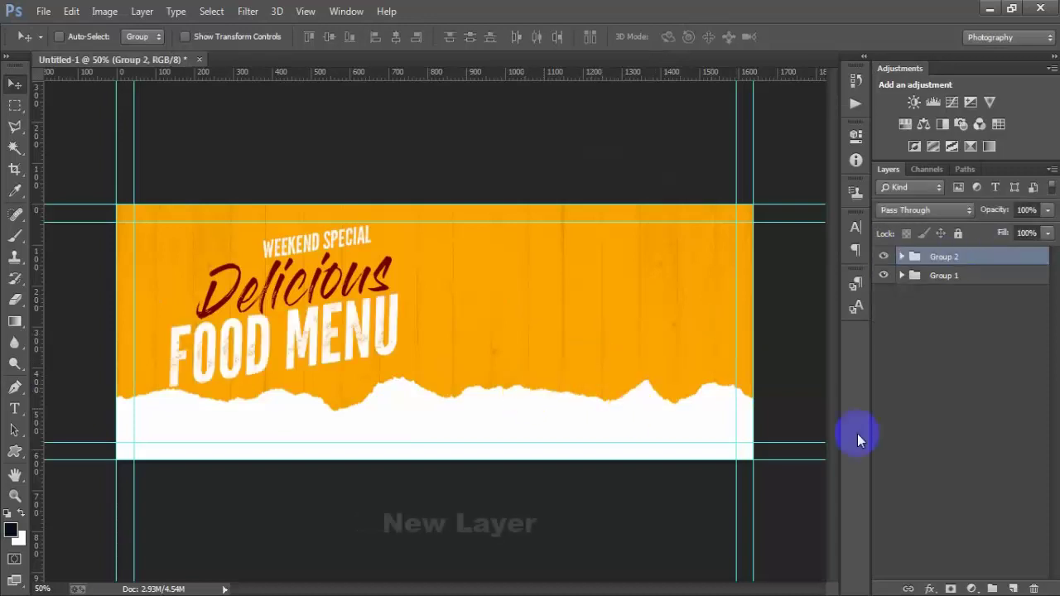
click(1012, 588)
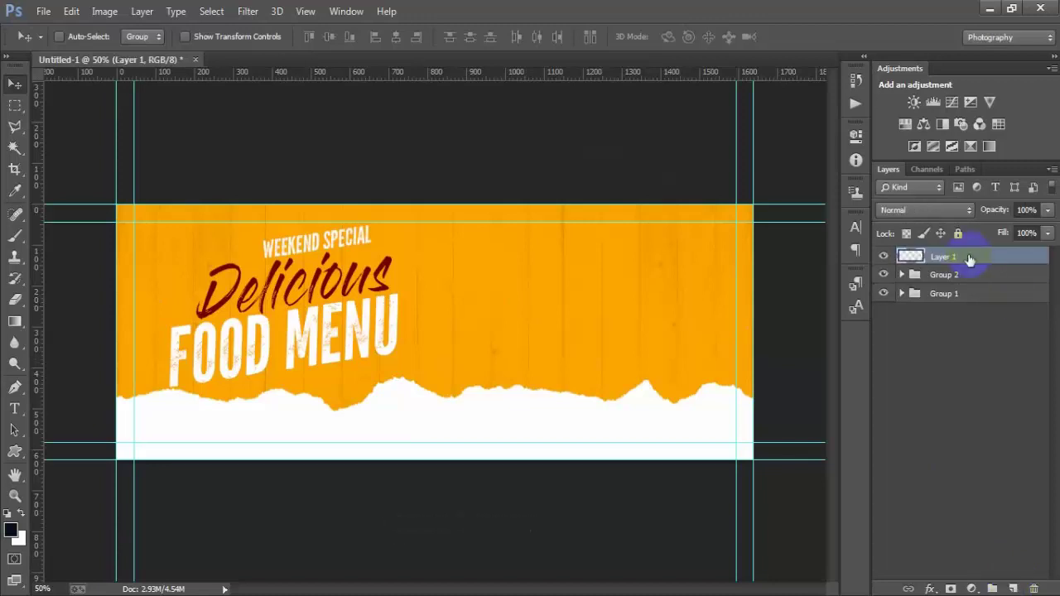
Draw a small rounded rectangle right of the headline with 29 px corner radius.
click(15, 452)
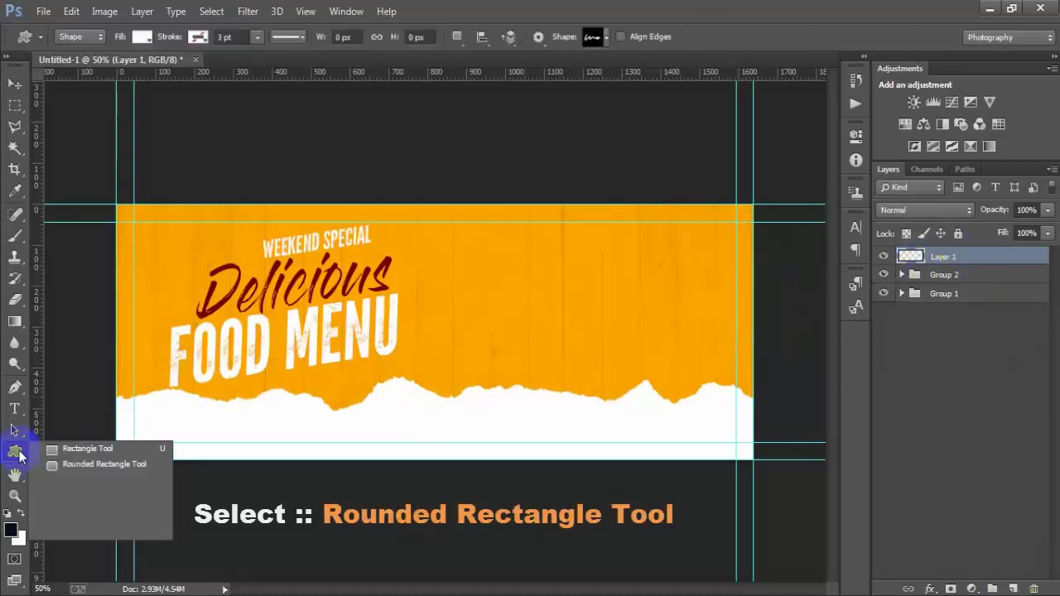
click(91, 463)
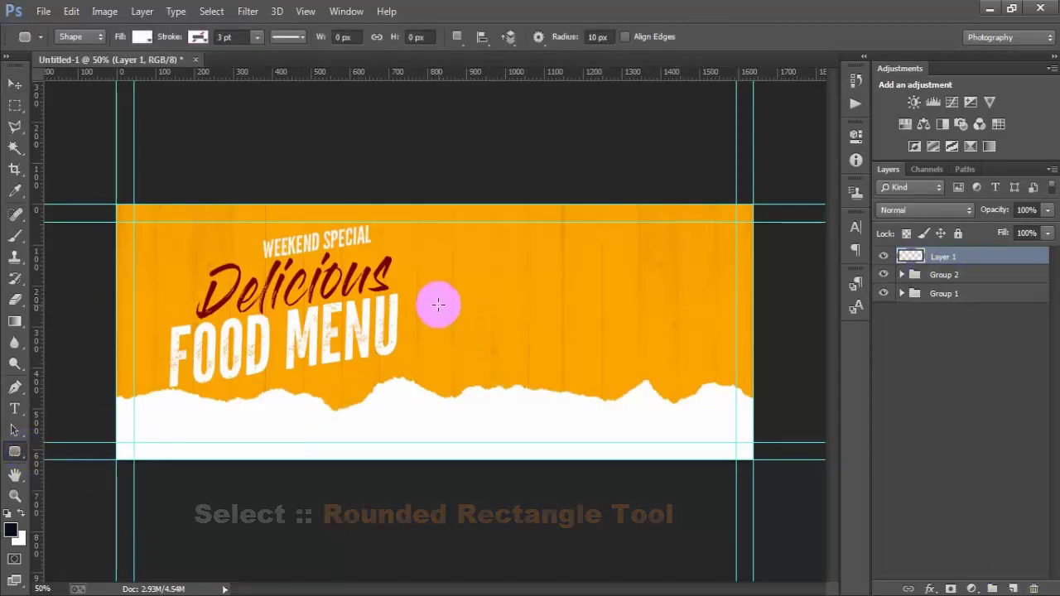
drag(439, 307, 518, 323)
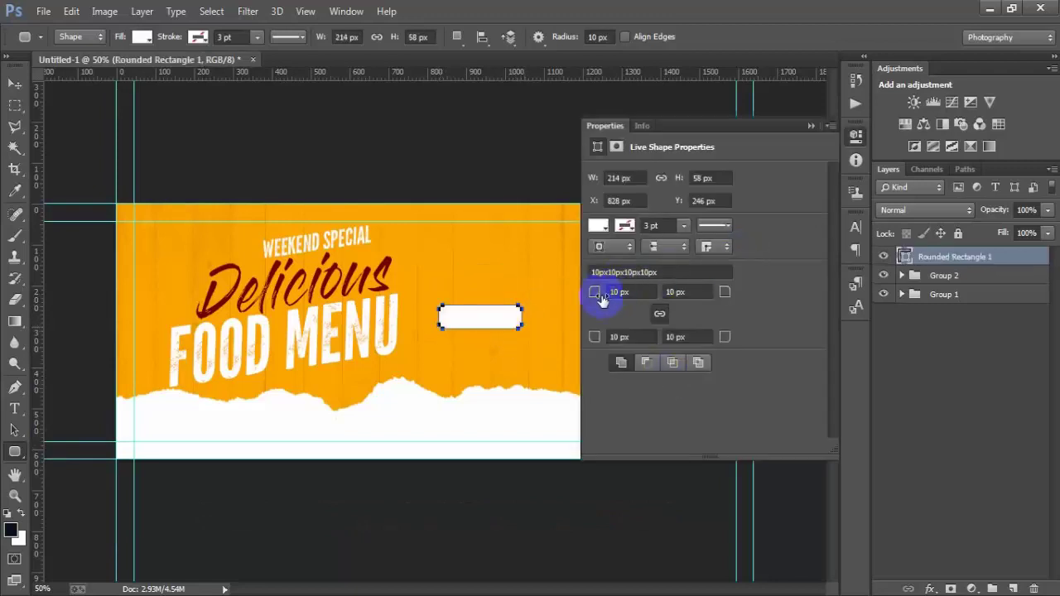
drag(585, 289, 617, 290)
click(17, 86)
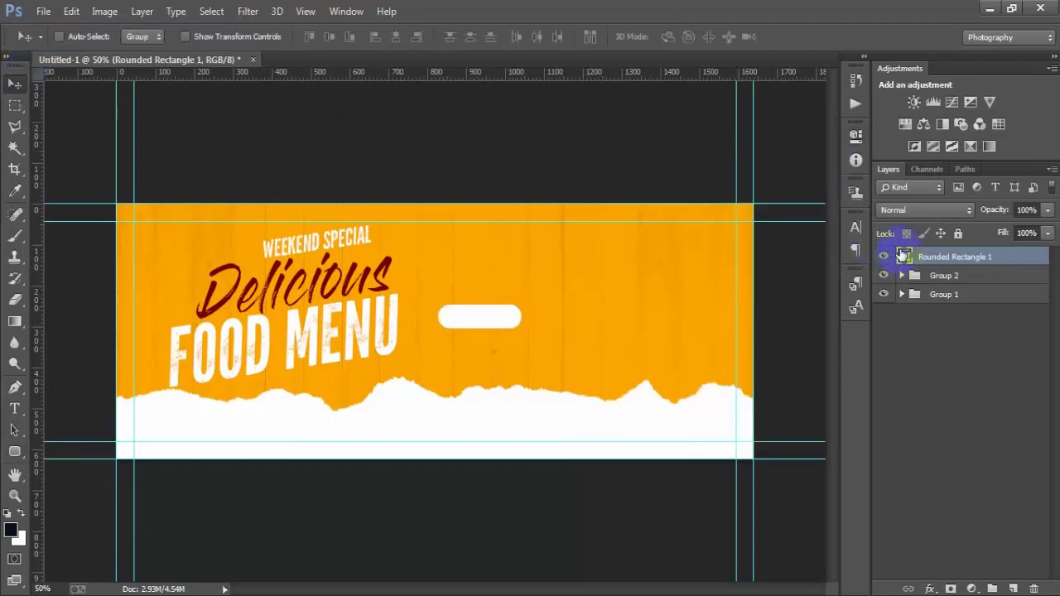
Fill the rounded rectangle with dark red #760000.
double_click(903, 255)
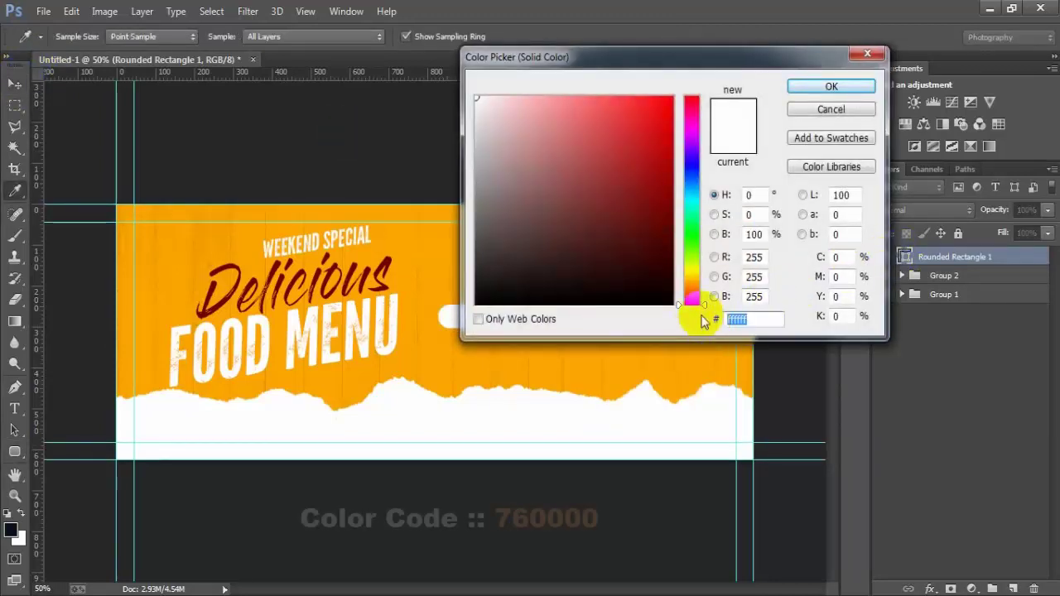
text(7600)
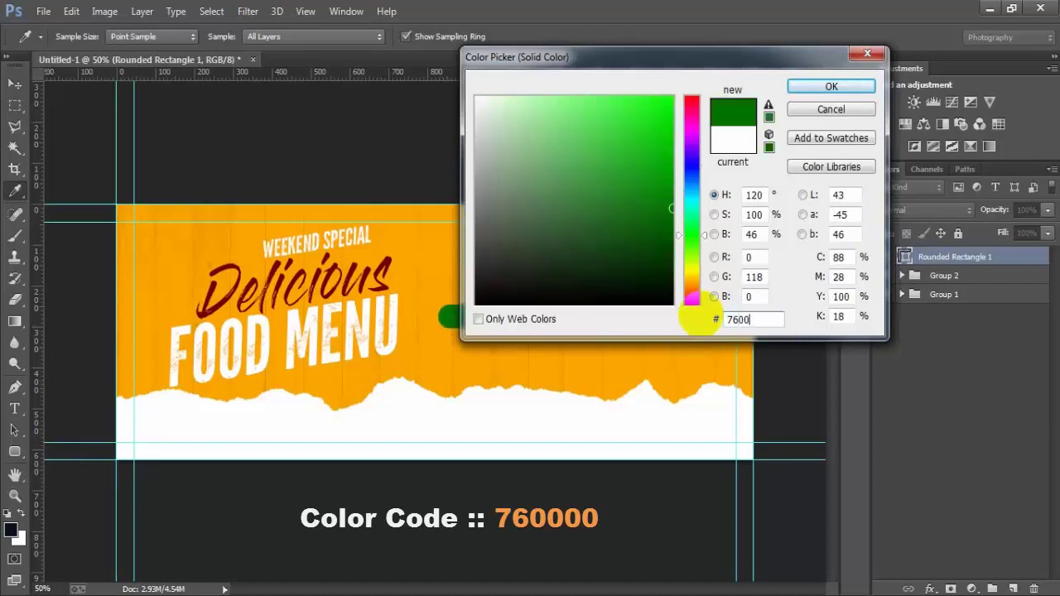
text(00)
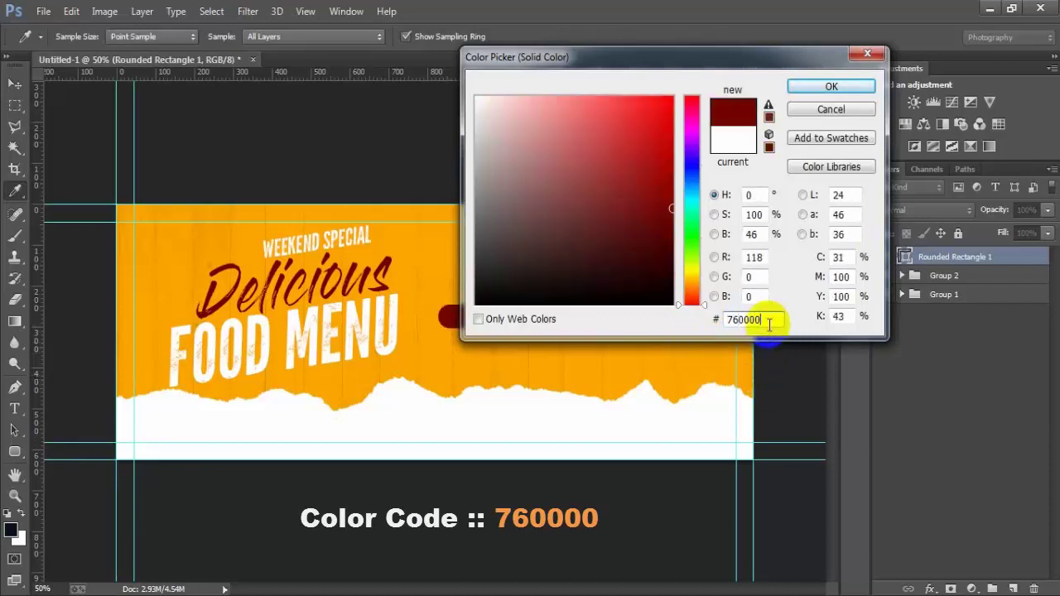
double_click(744, 319)
click(832, 87)
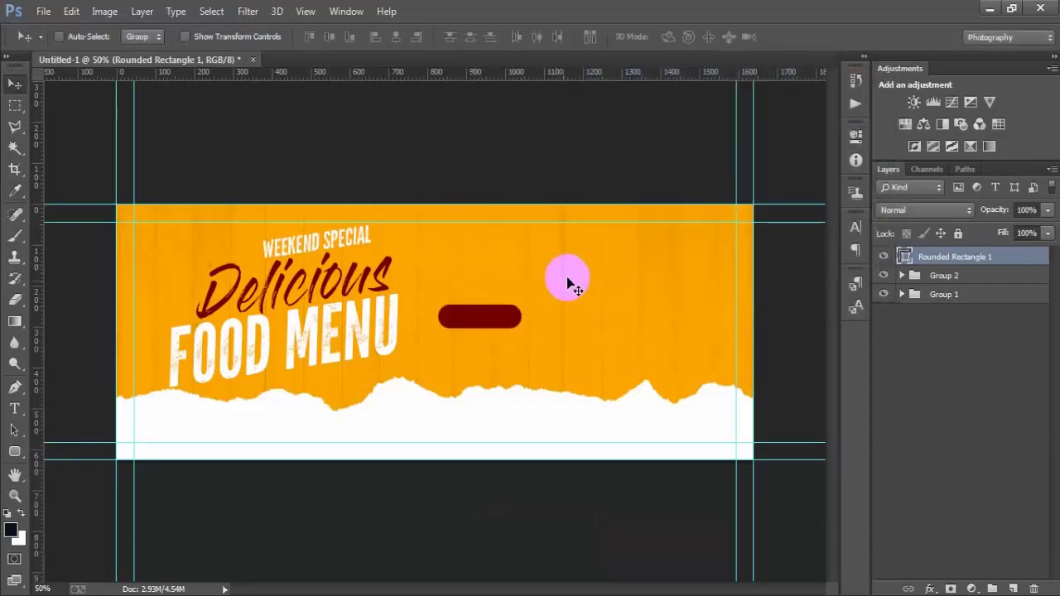
Move the pill to the lower left under the torn edge and shrink it.
drag(498, 325, 208, 413)
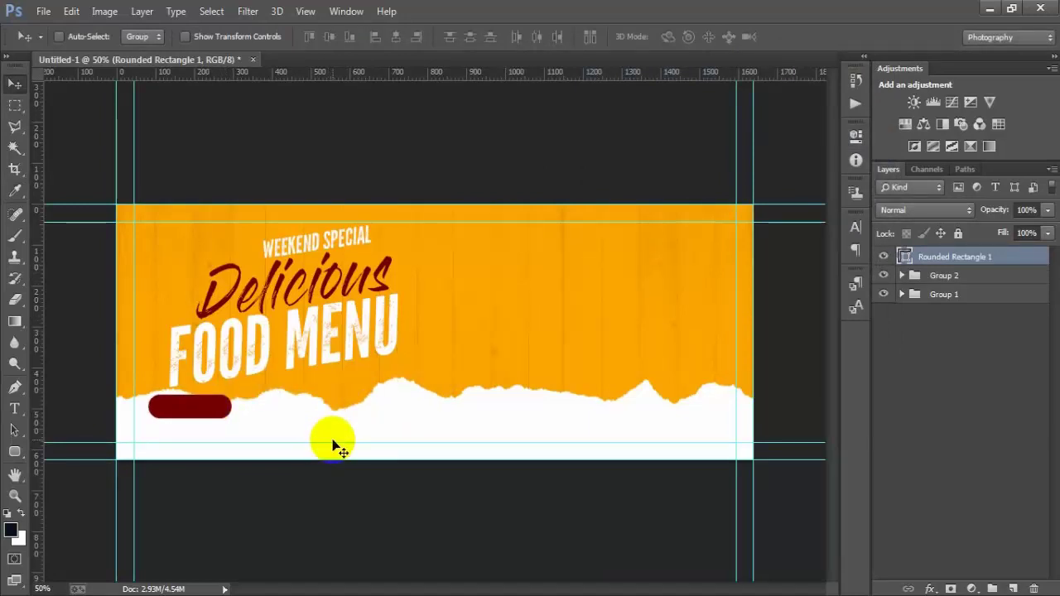
key(ctrl+t)
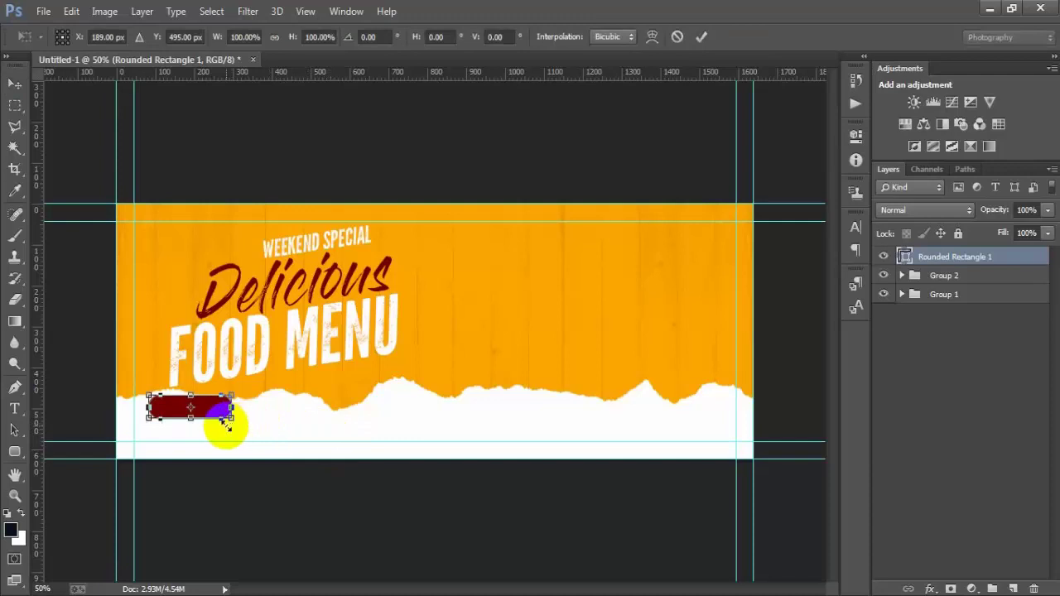
drag(224, 420, 187, 414)
click(700, 36)
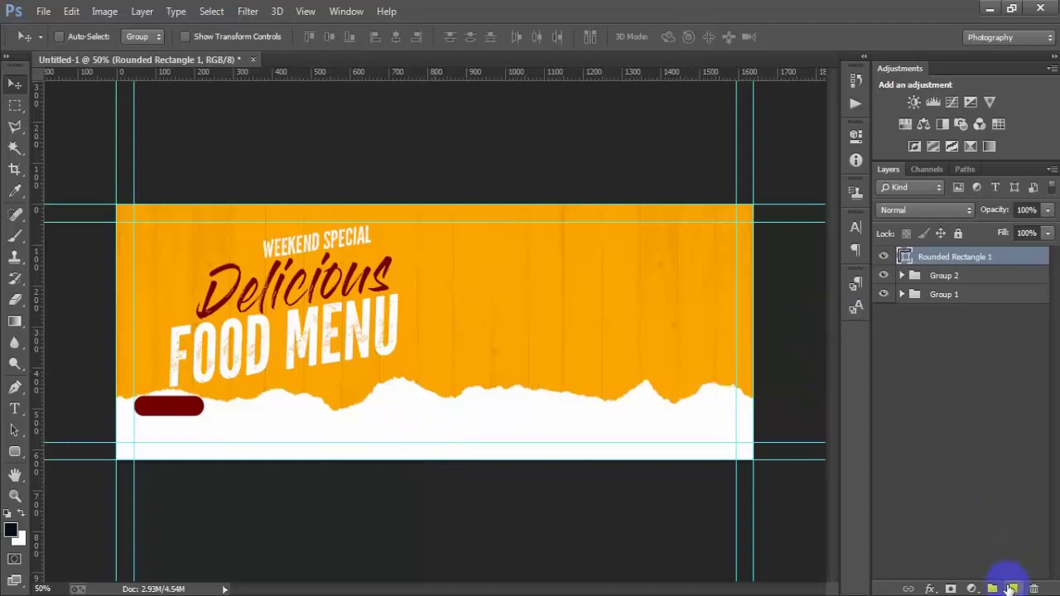
Add a new layer and type 'ORDER NOW' mid-banner.
click(1010, 587)
click(15, 409)
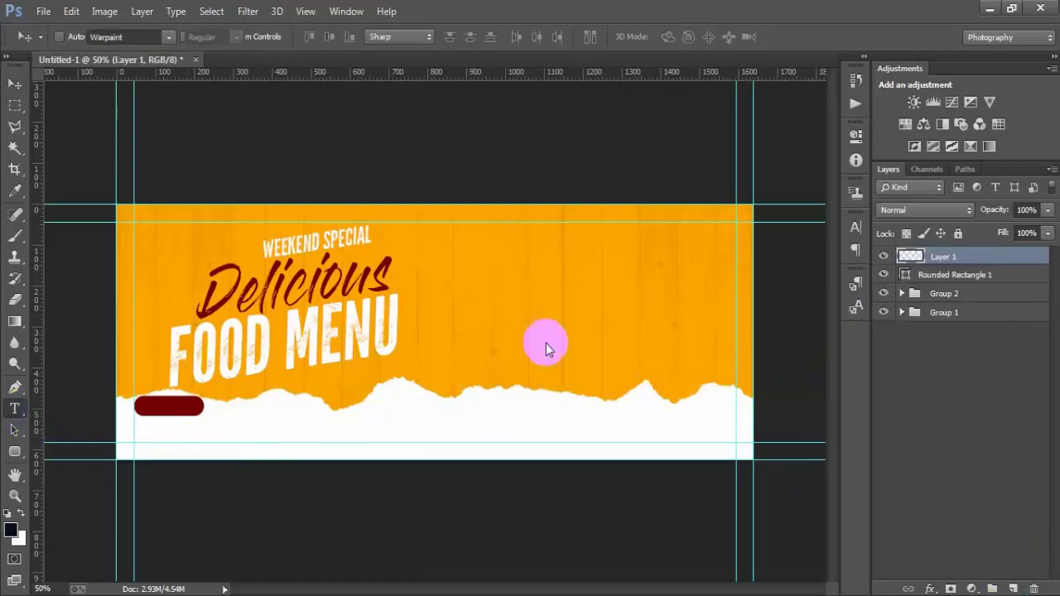
click(496, 317)
text(O)
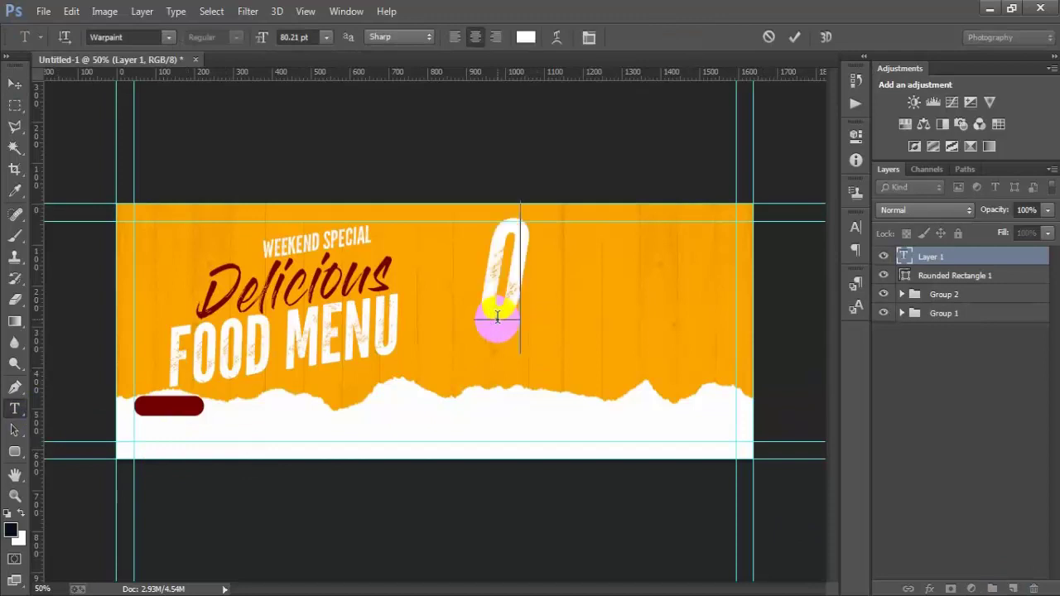
text(RDER N)
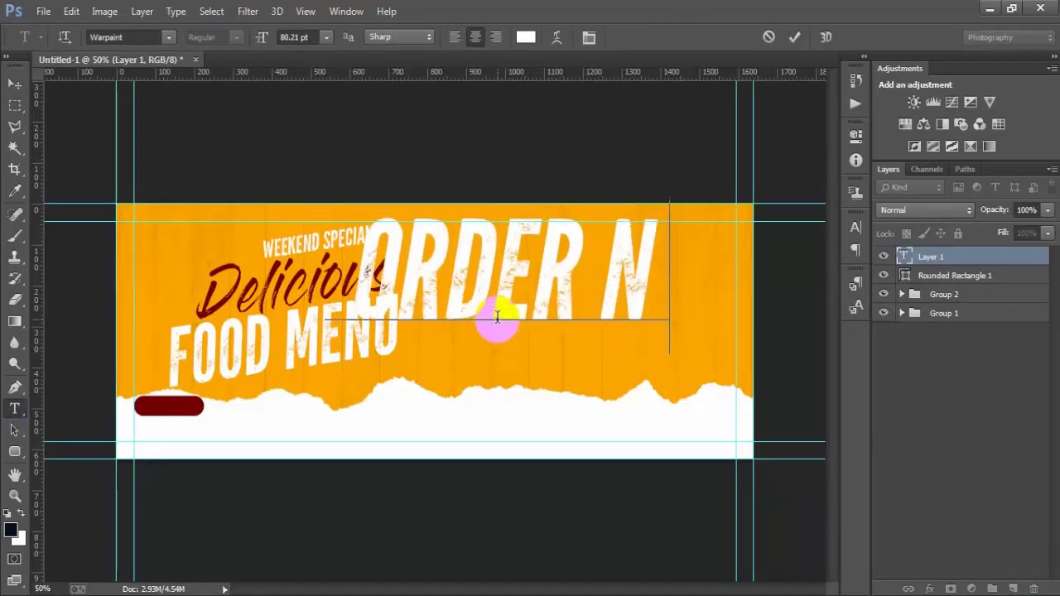
text(OW)
click(794, 37)
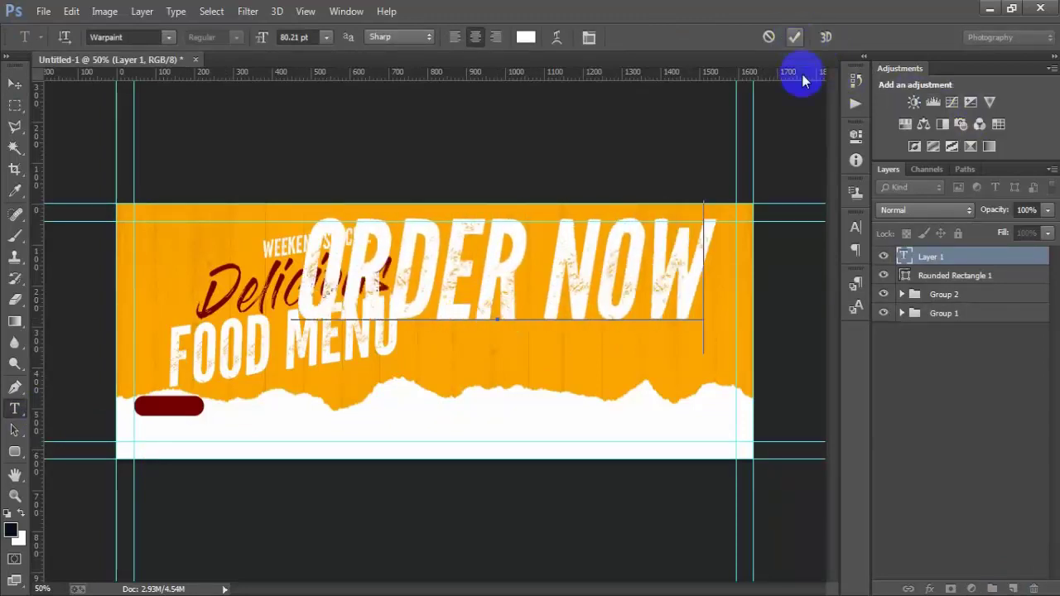
Turn off Faux Italic on the ORDER NOW text.
click(855, 227)
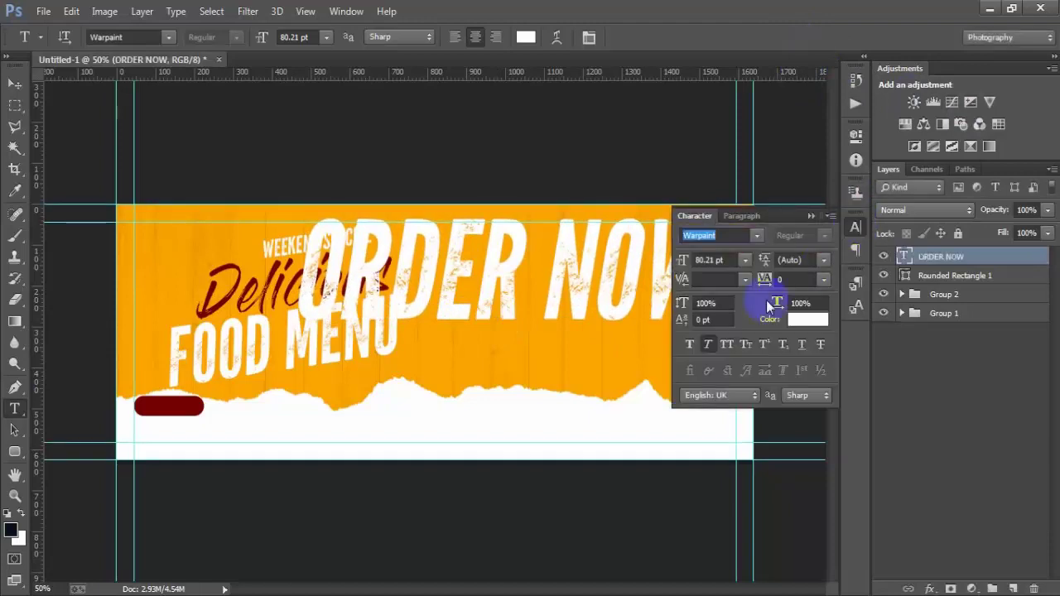
click(705, 345)
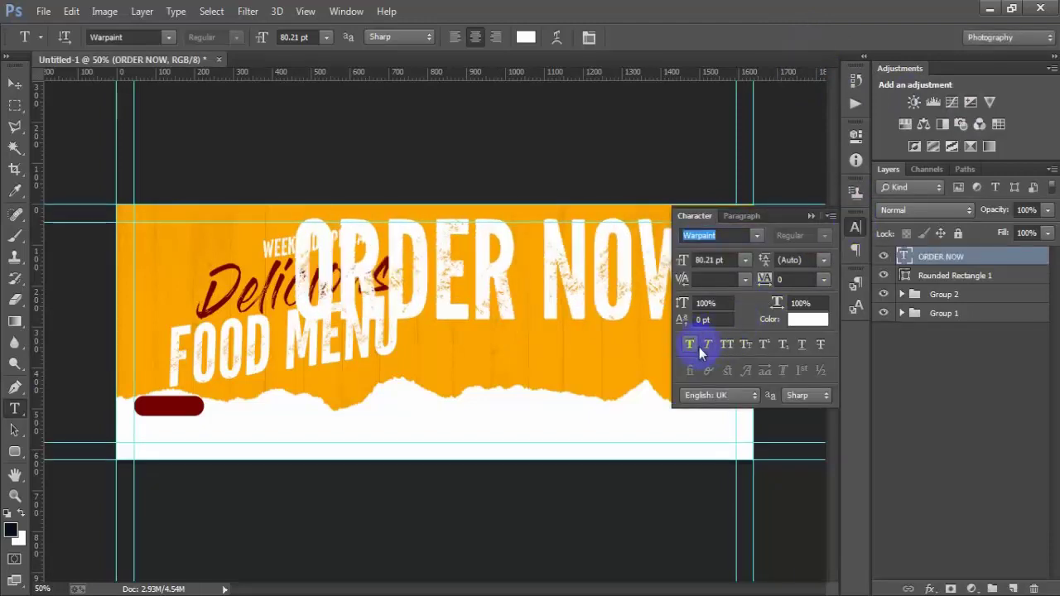
click(810, 215)
click(535, 290)
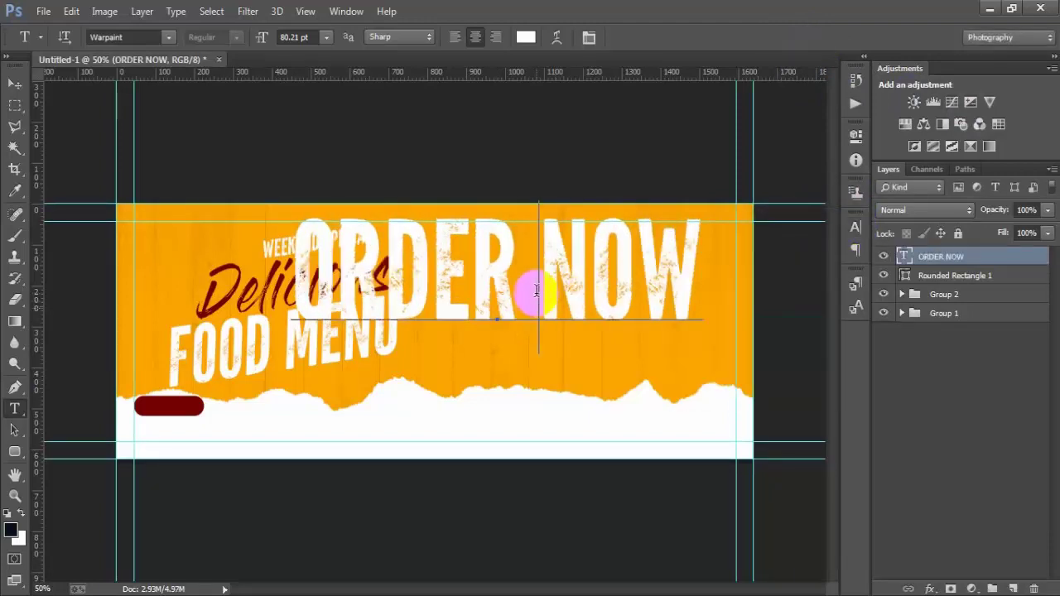
Scale ORDER NOW to about 78% and centre it inside the dark-red pill.
click(15, 83)
drag(580, 319, 571, 358)
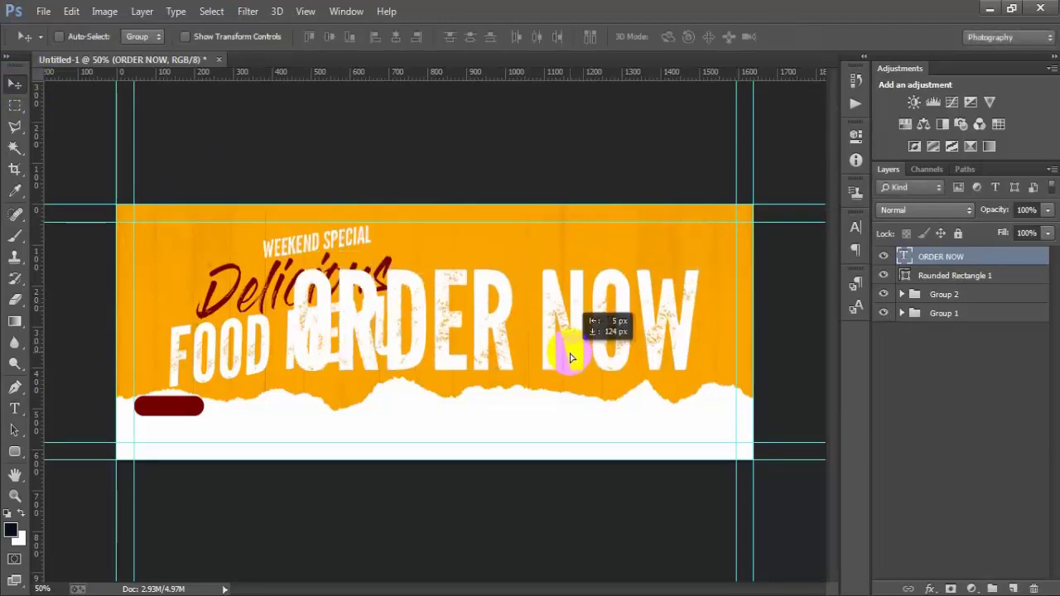
key(ctrl+t)
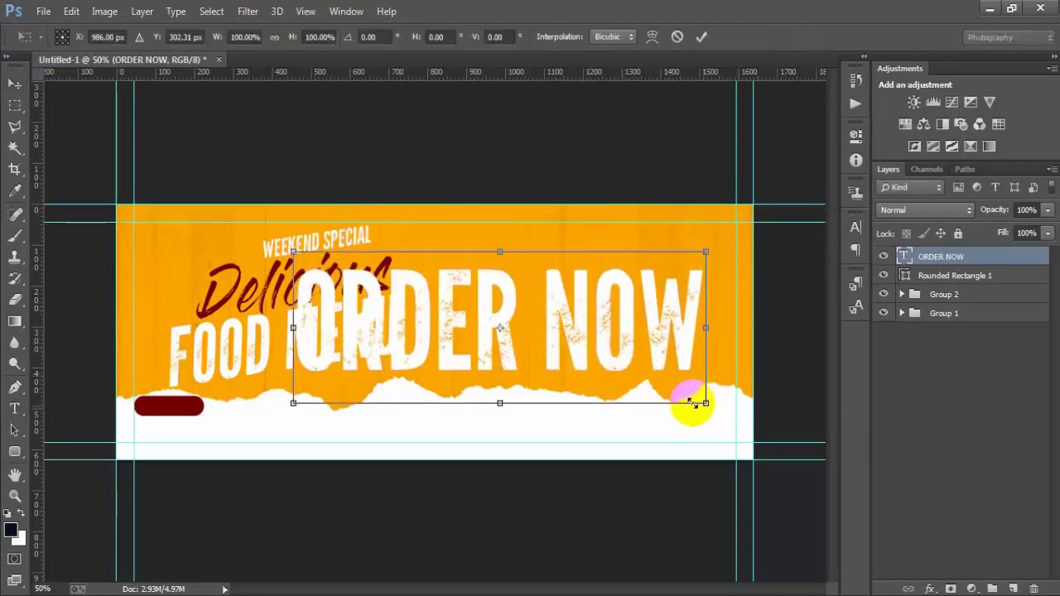
mouse_move(705, 403)
mouse_down()
mouse_move(592, 354)
mouse_move(499, 339)
mouse_up()
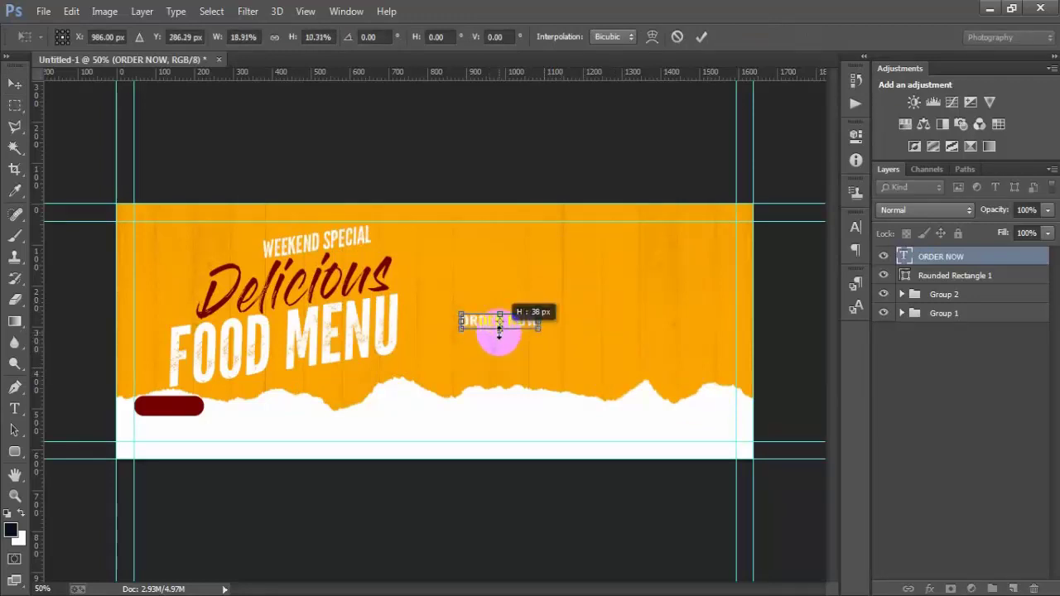
click(700, 36)
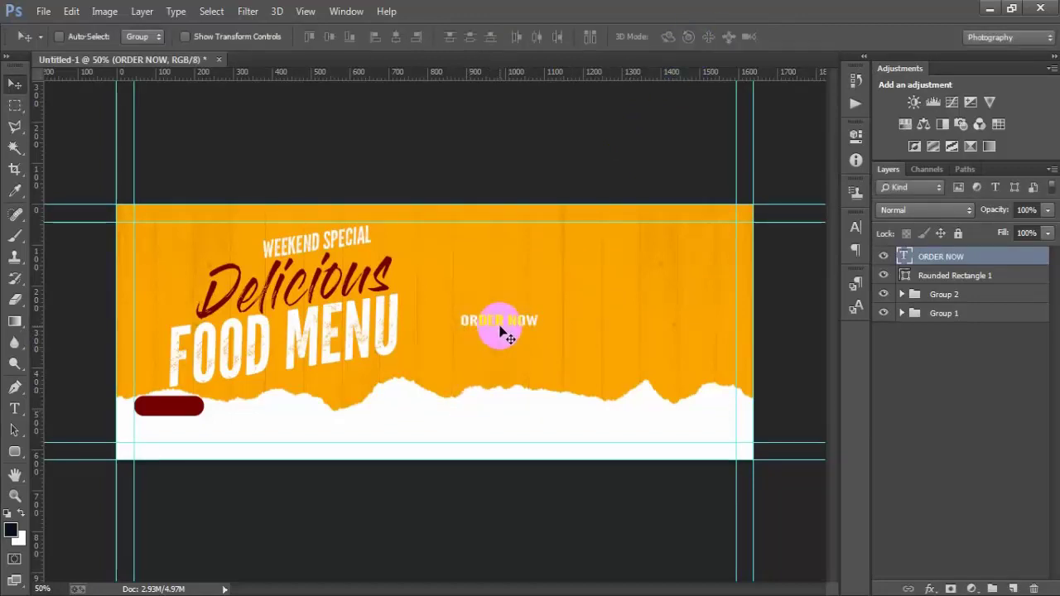
drag(511, 352, 179, 411)
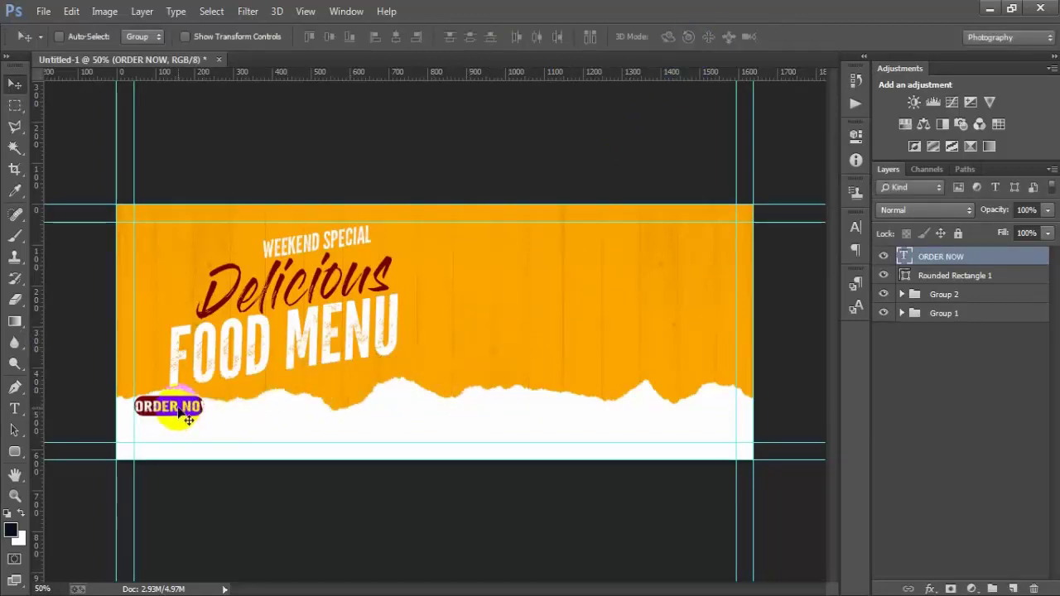
key(ctrl+t)
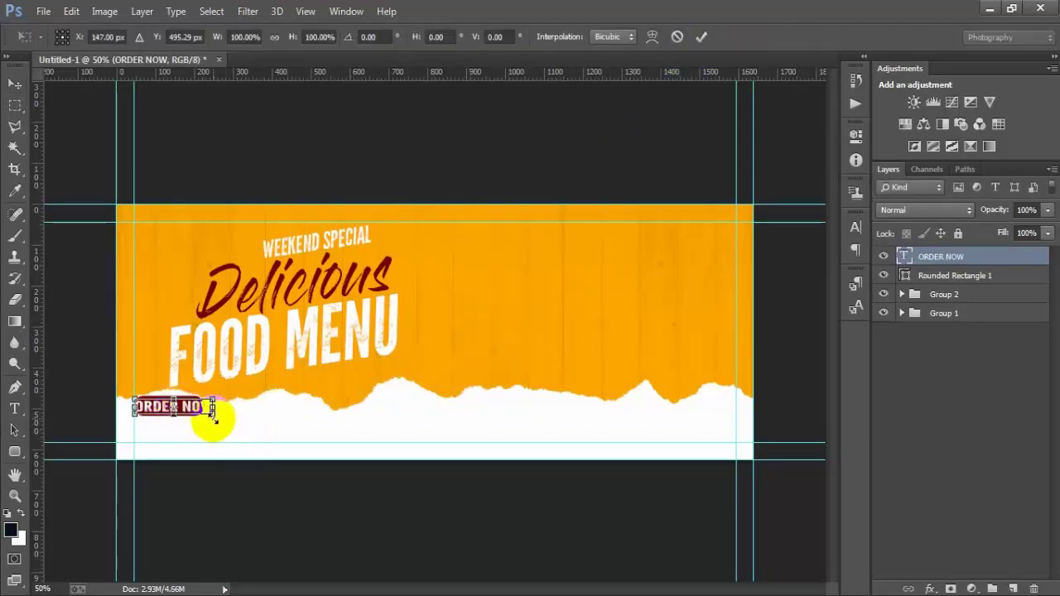
drag(209, 416, 207, 411)
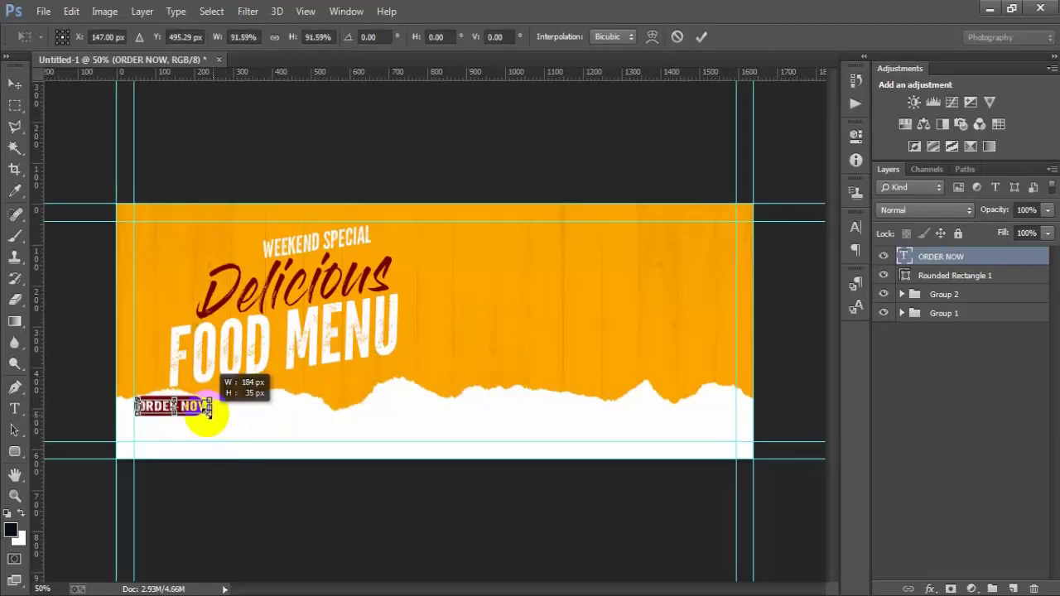
click(701, 36)
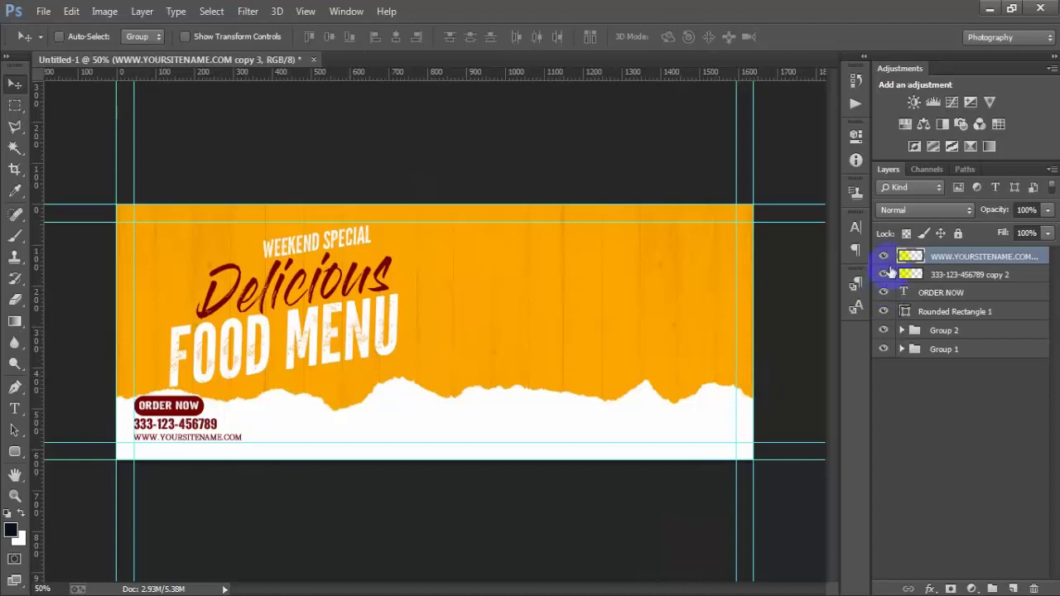
Group the website, phone, ORDER NOW and Rounded Rectangle 1 layers as Group 3.
click(883, 256)
click(883, 256)
click(883, 274)
click(883, 274)
click(883, 311)
click(883, 311)
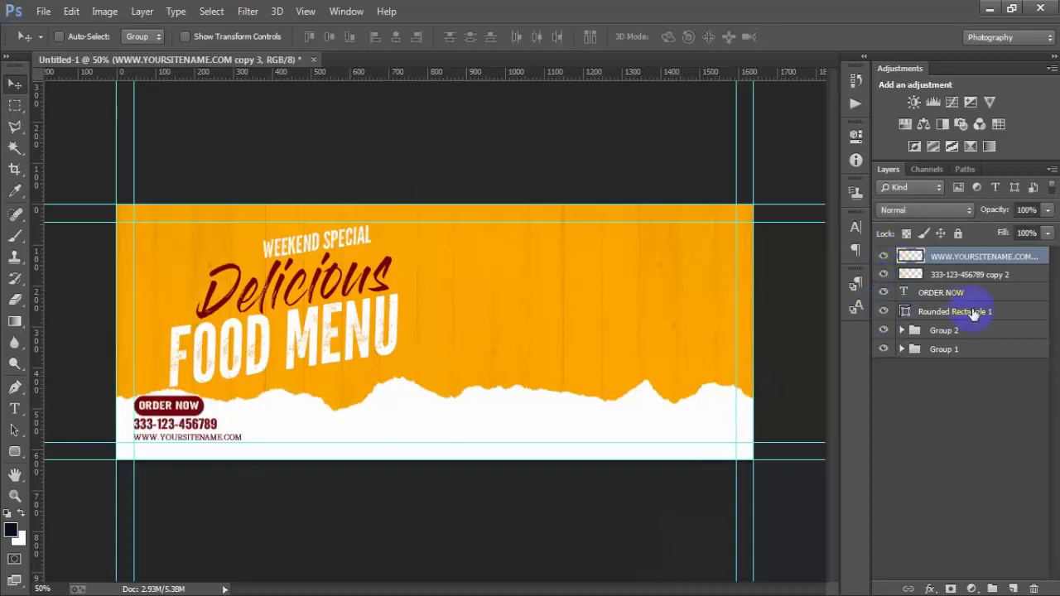
shift+click(952, 312)
key(ctrl+g)
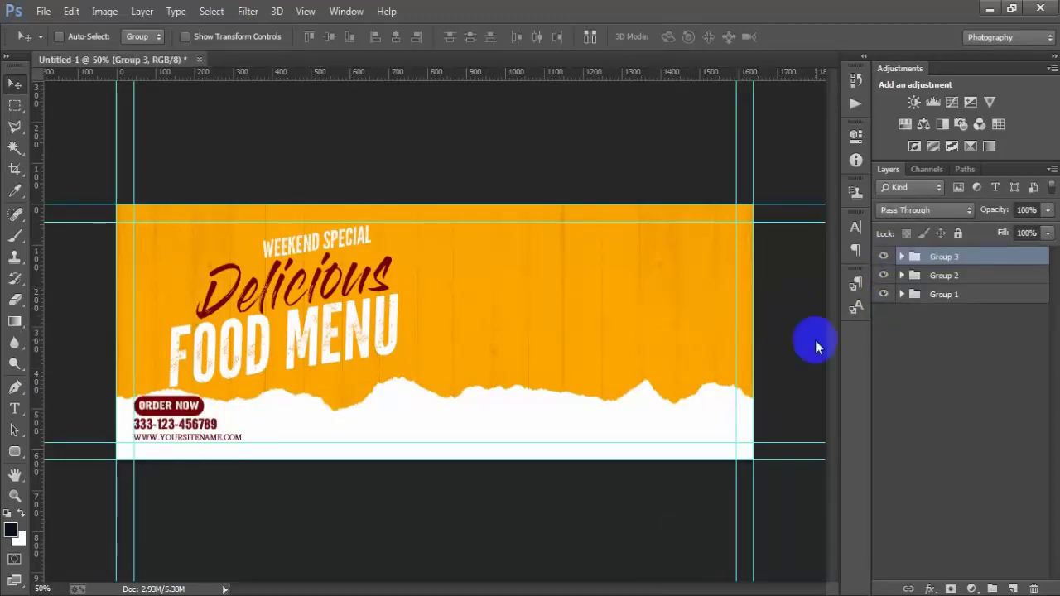
click(883, 257)
click(883, 257)
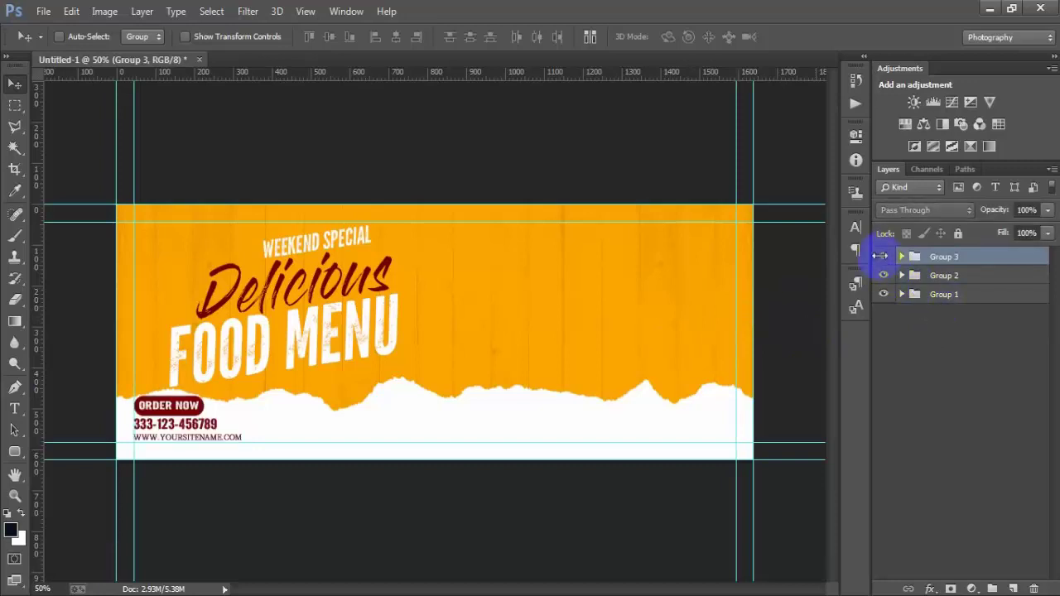
Place the linked image pngwing.com (1) into the banner.
click(39, 13)
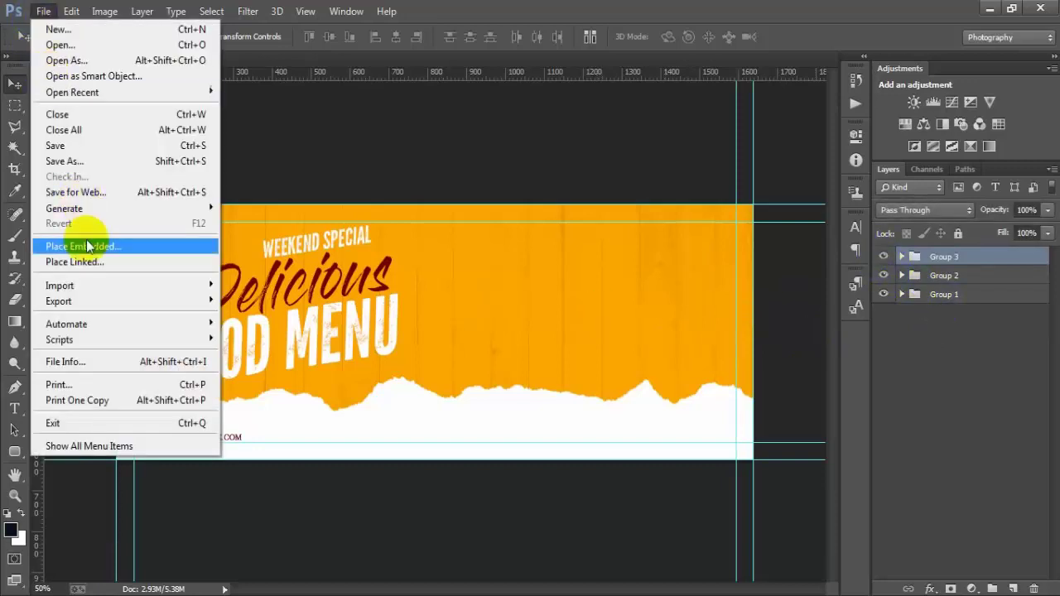
click(86, 259)
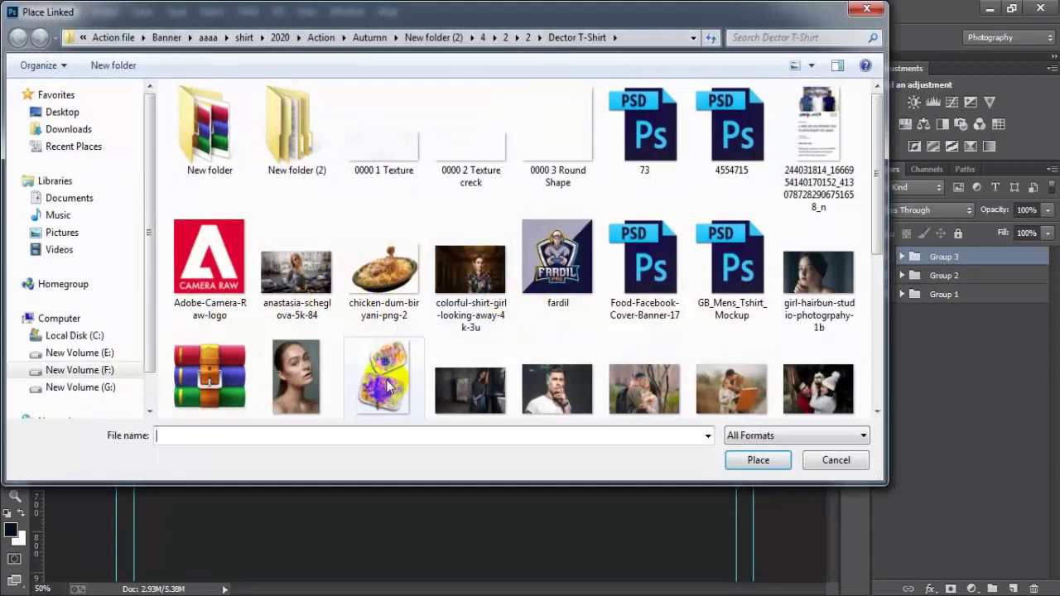
click(388, 382)
click(757, 459)
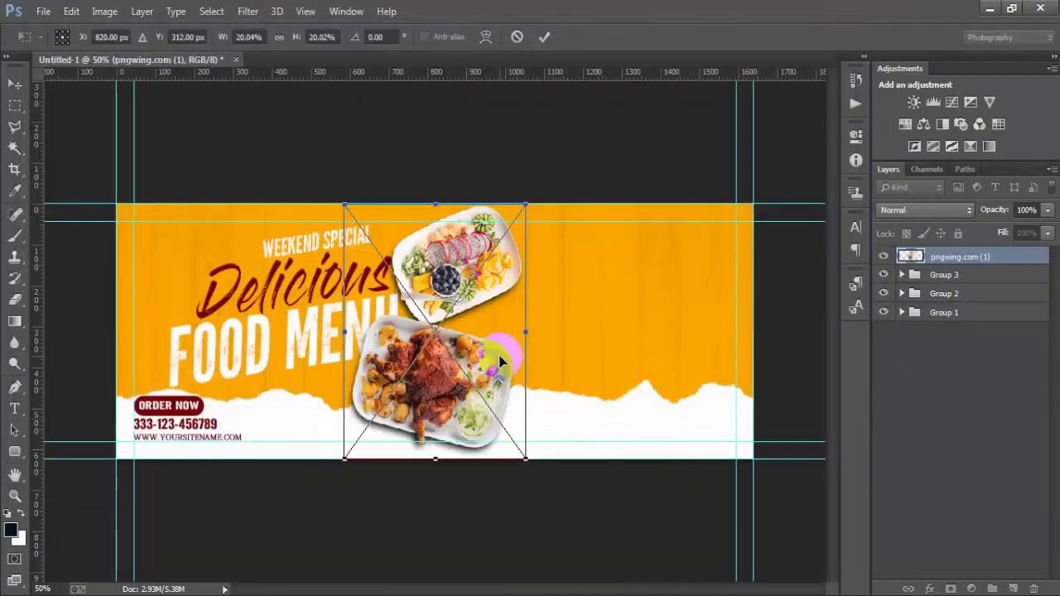
Scale down the food plates image and tilt it about 8 degrees beside the headline.
drag(500, 362, 580, 354)
drag(617, 209, 611, 222)
drag(578, 336, 558, 340)
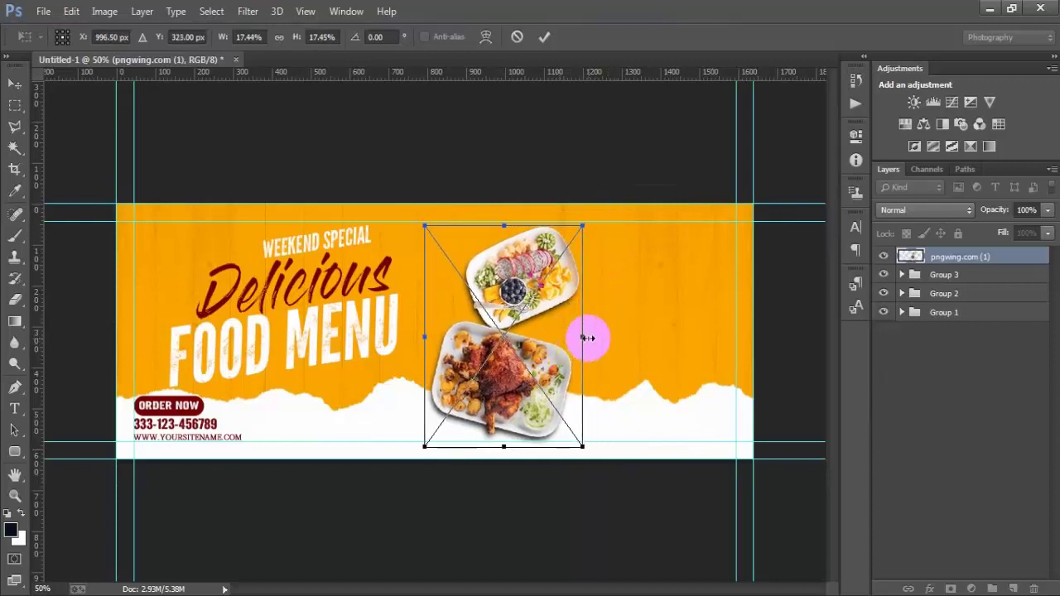
drag(634, 323, 632, 343)
drag(592, 234, 605, 239)
drag(555, 357, 547, 350)
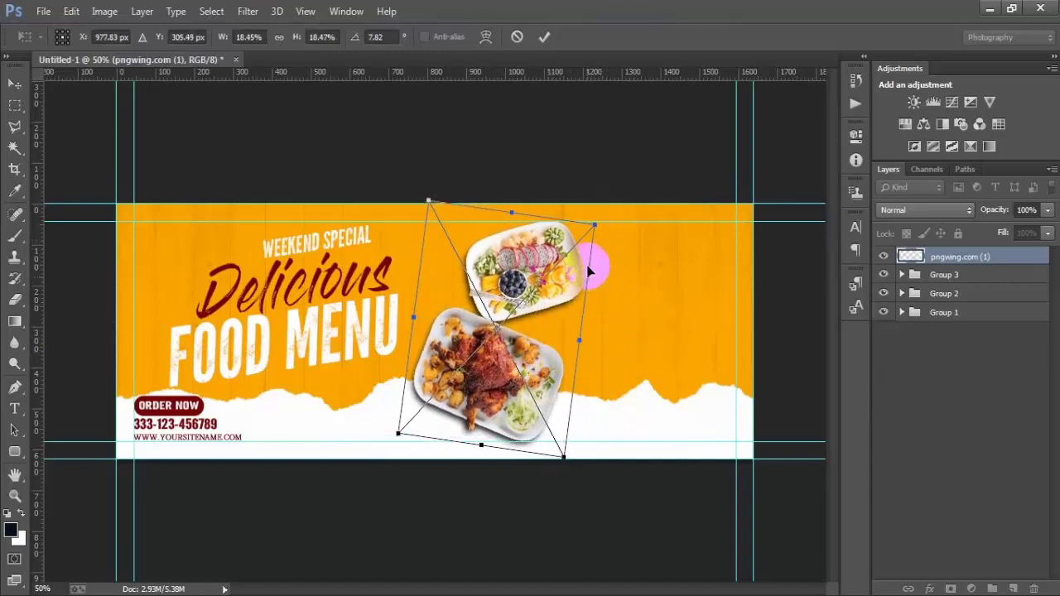
drag(592, 224, 593, 233)
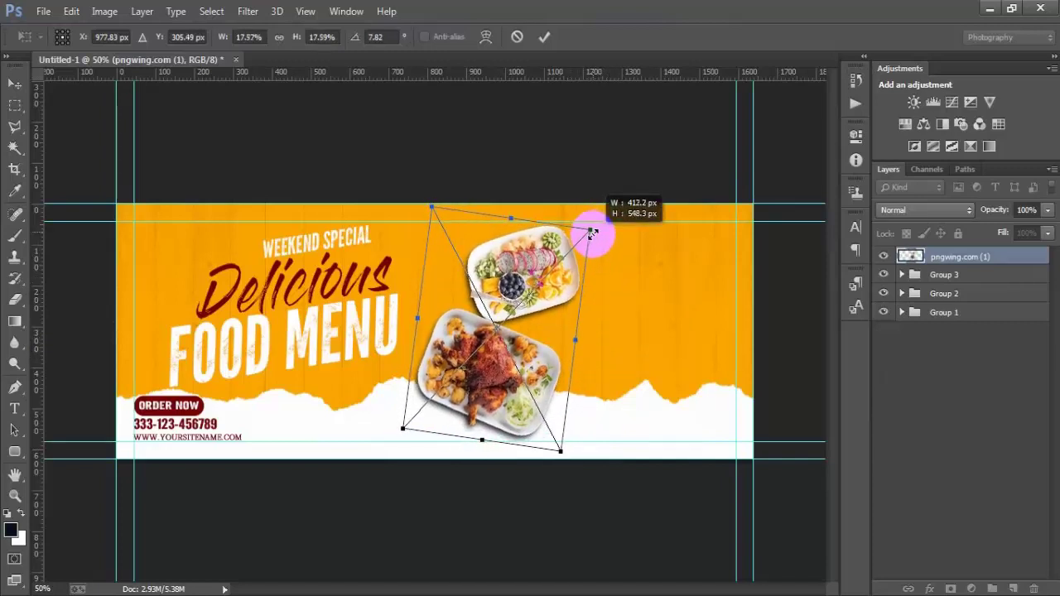
click(544, 36)
Fine-tune the food plates' position and add an empty layer above.
drag(700, 203, 702, 193)
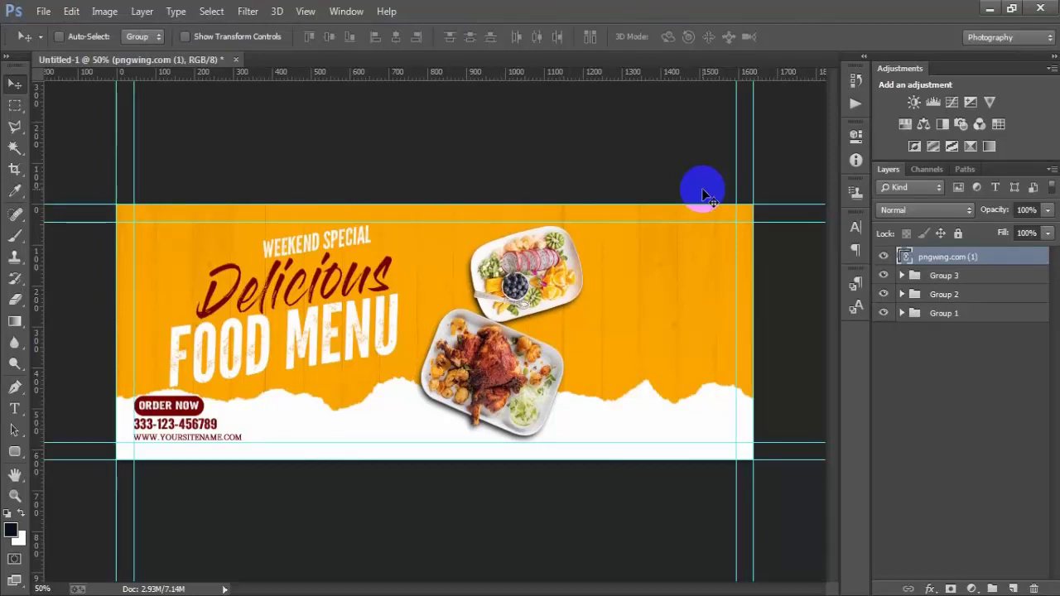
drag(702, 194, 702, 194)
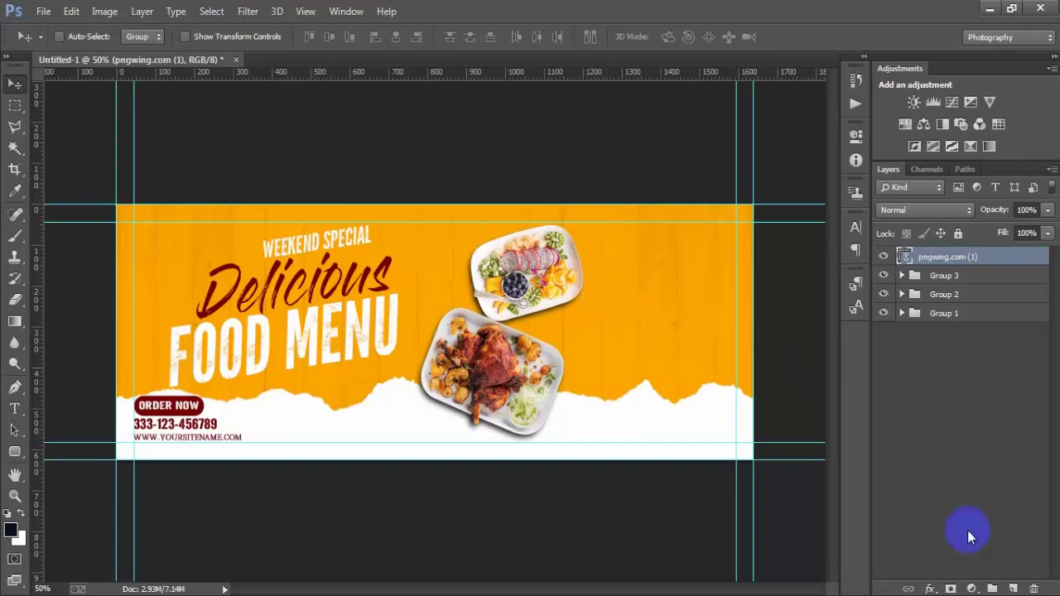
click(1013, 587)
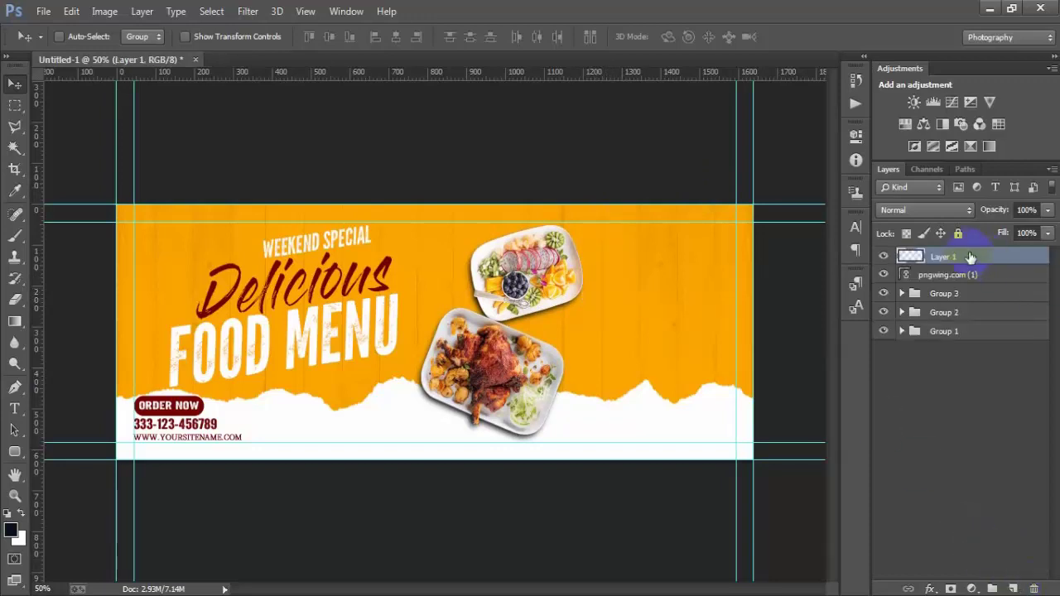
Type 'Home Delivery' at the banner's lower right.
click(14, 408)
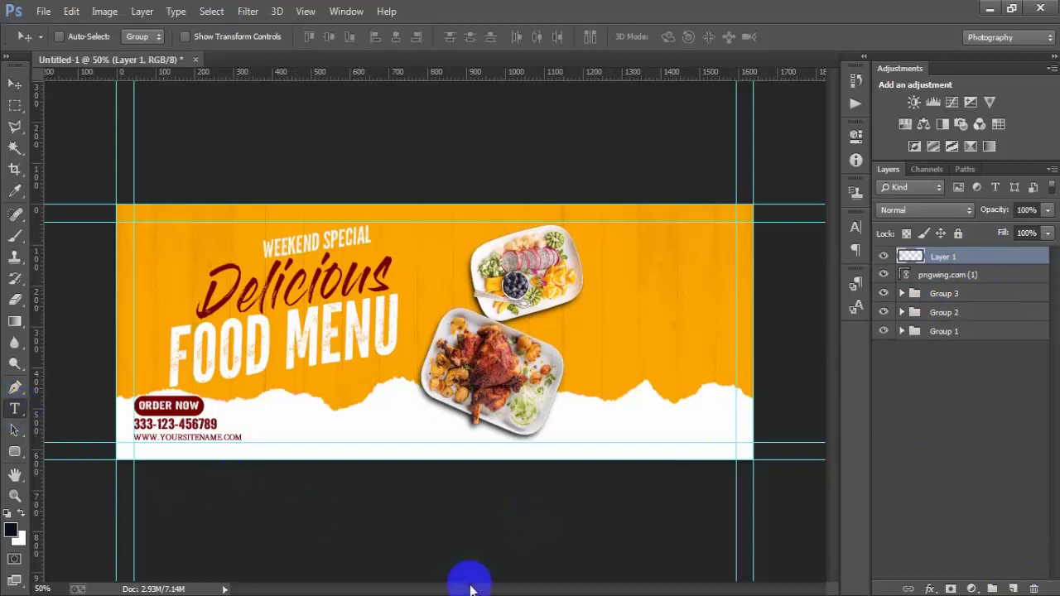
click(666, 405)
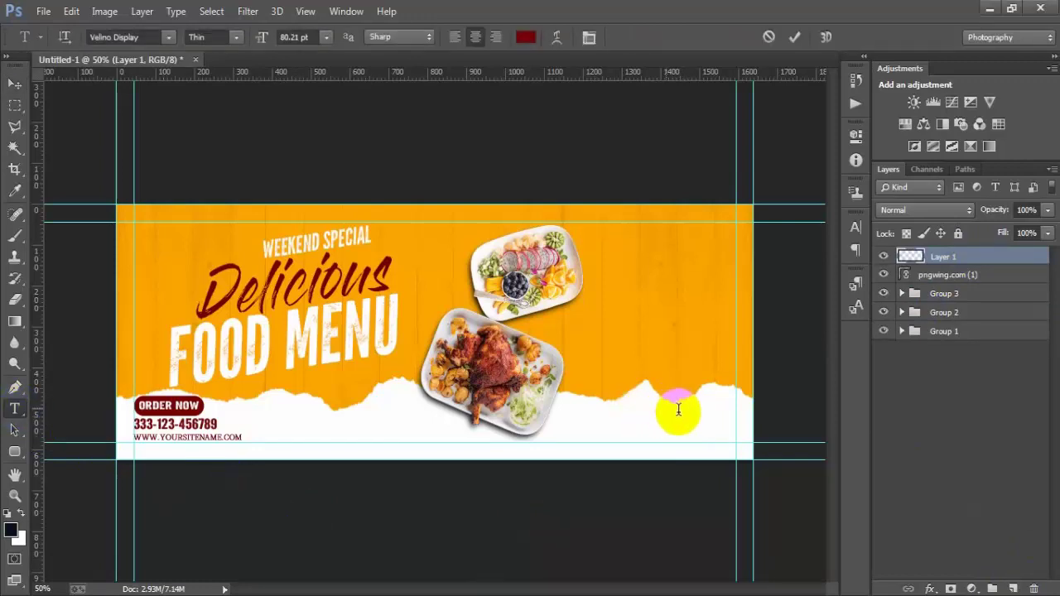
text(Home Delivery)
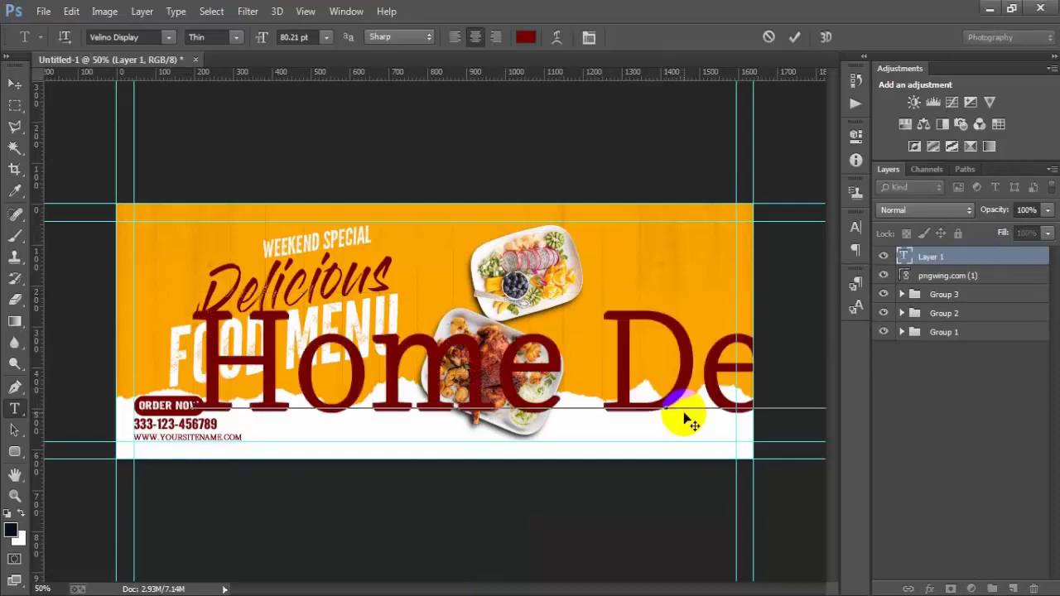
click(15, 84)
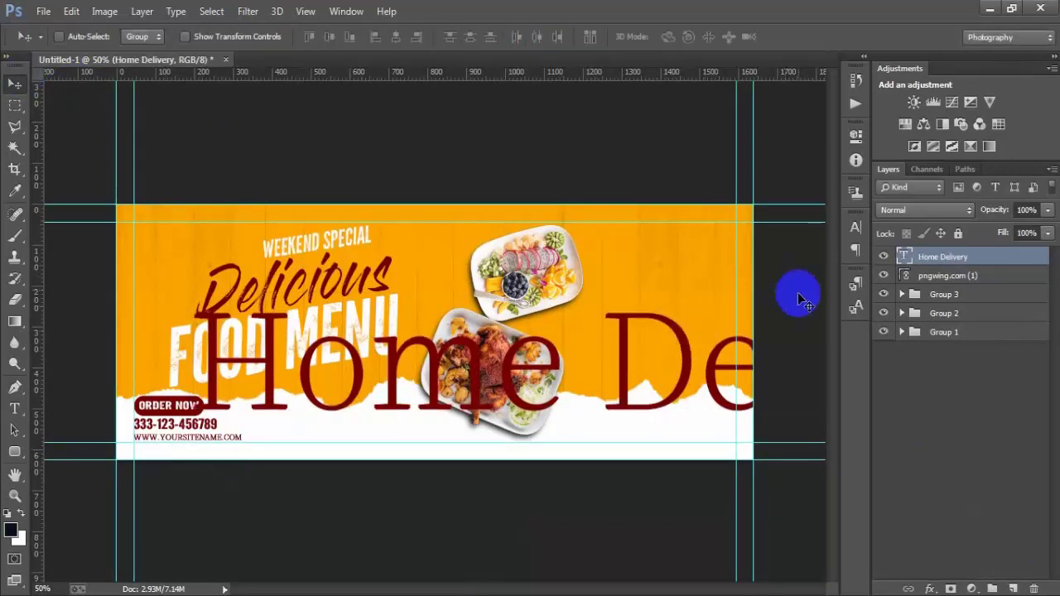
Set the Home Delivery text to the Warpaint font at a smaller size.
click(855, 227)
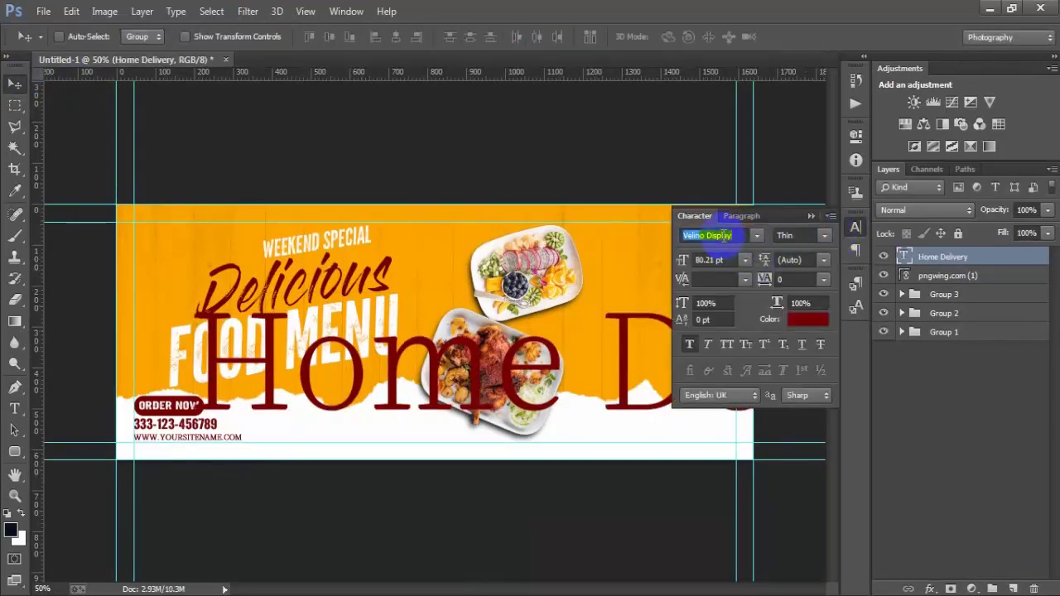
text(wal)
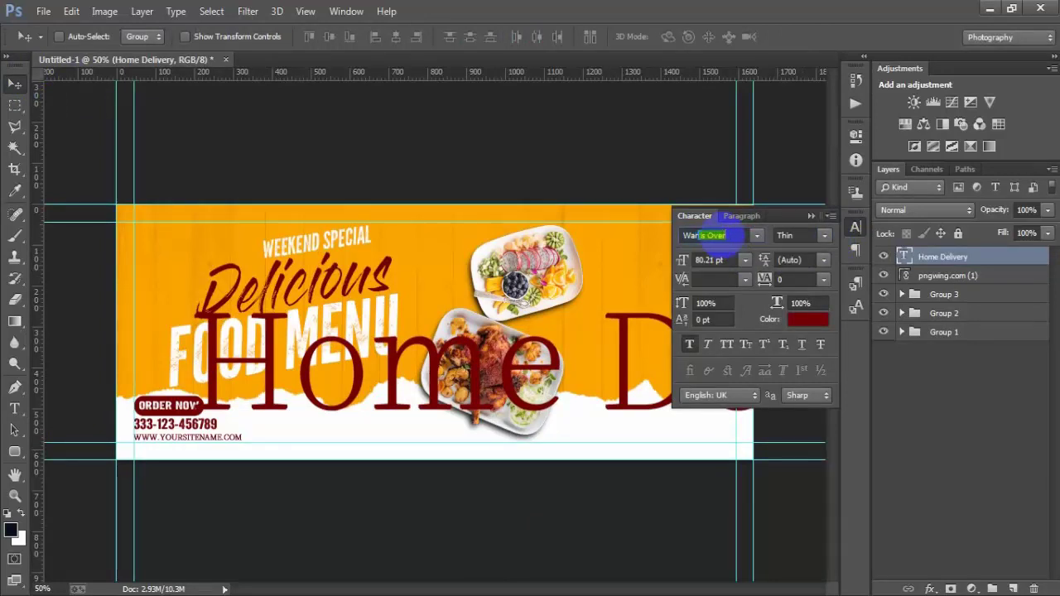
click(756, 236)
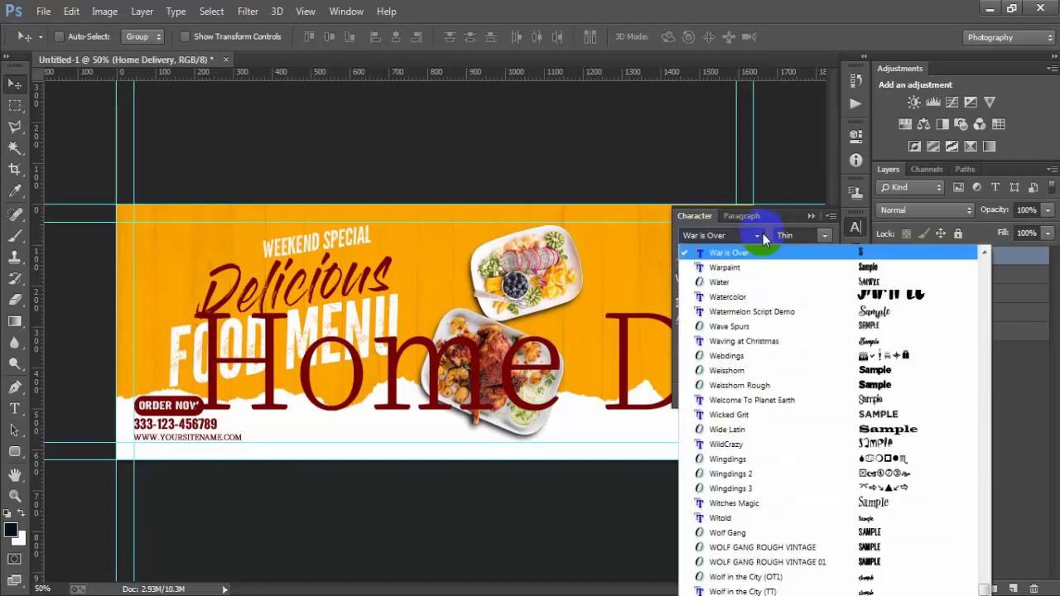
click(750, 263)
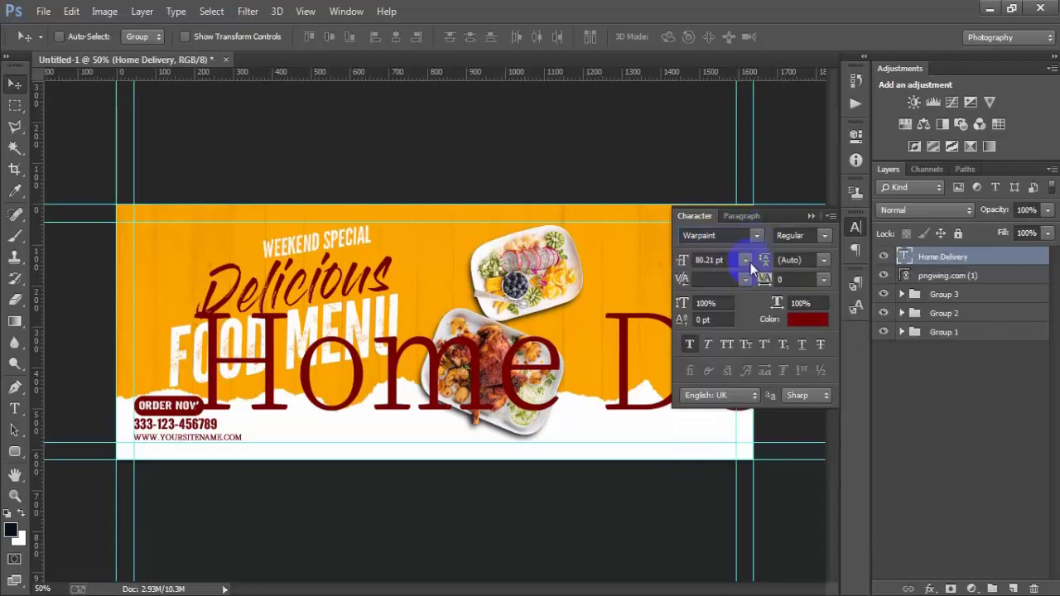
click(756, 235)
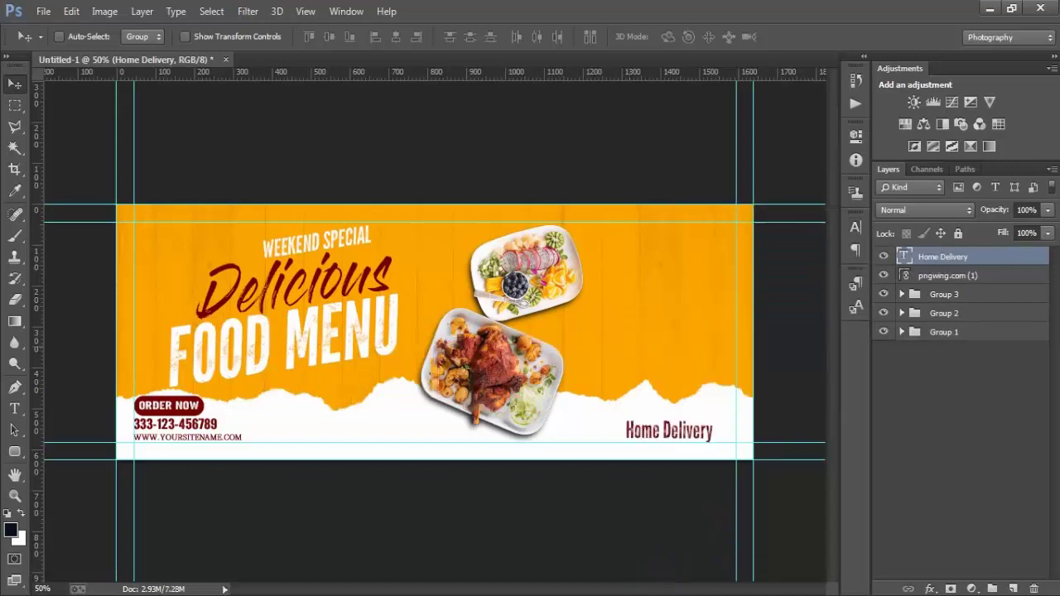
click(859, 283)
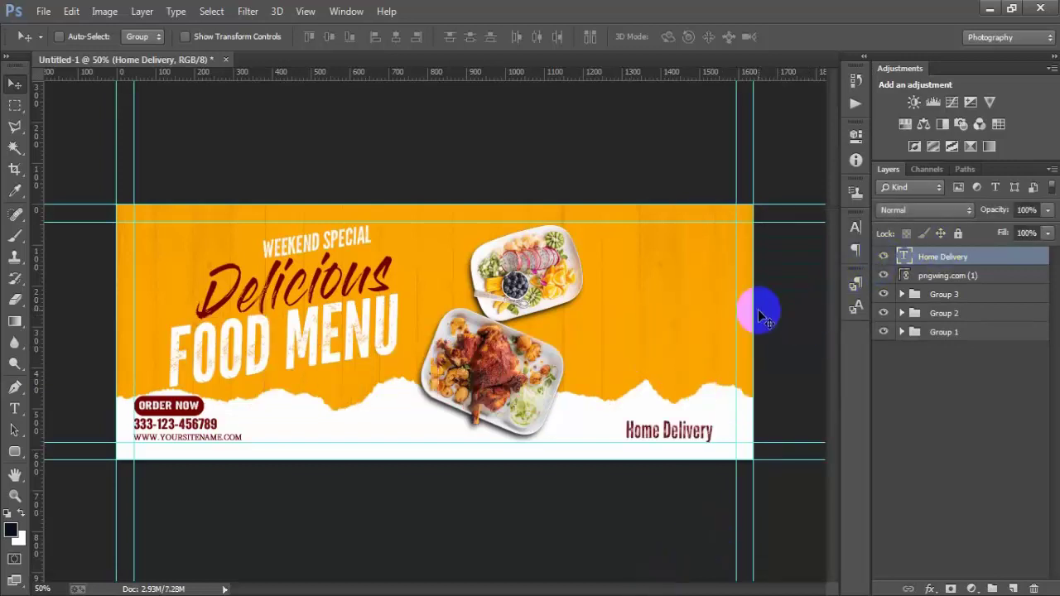
Duplicate the Home Delivery layer and change the copy's text to '24/7'.
key(ctrl+j)
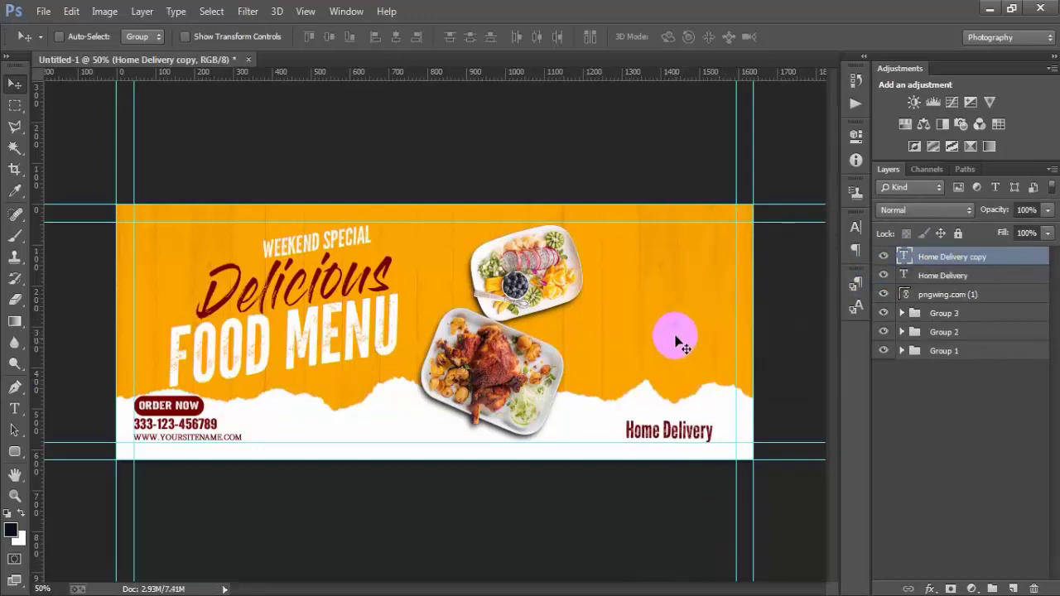
drag(666, 430, 669, 374)
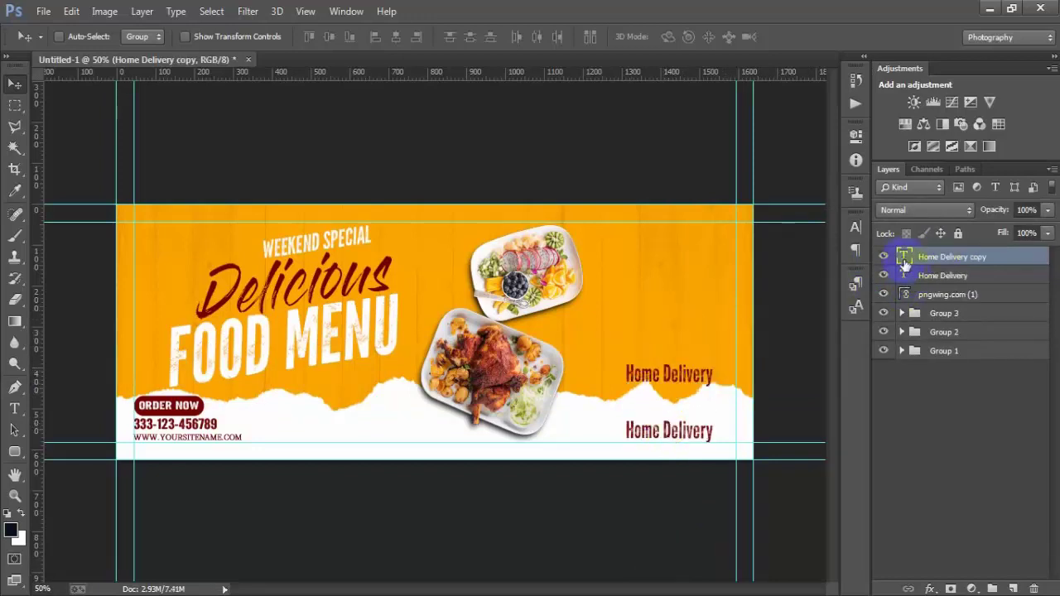
double_click(904, 259)
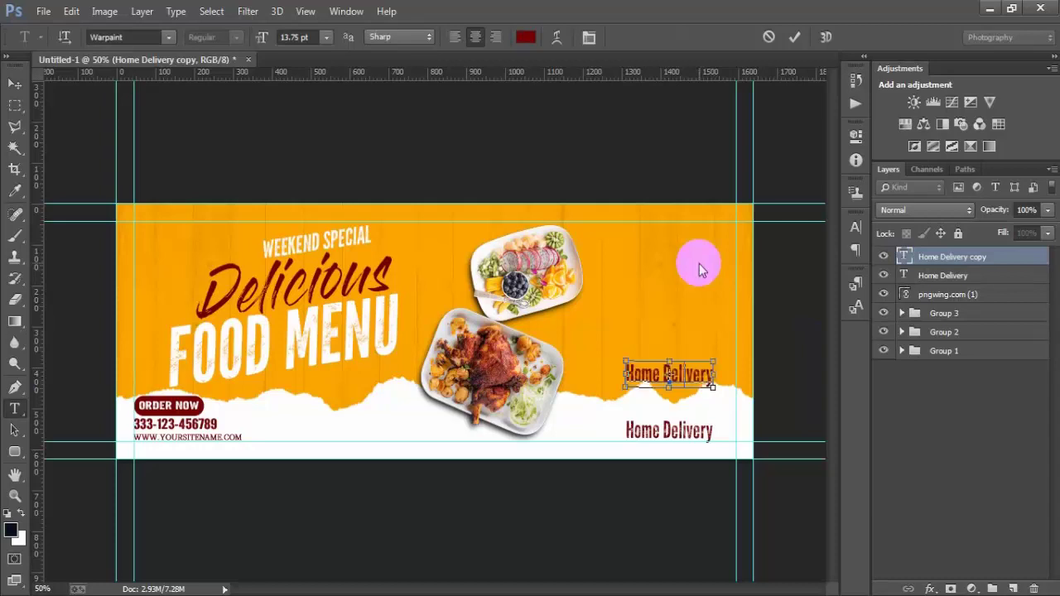
text(24/7)
click(15, 83)
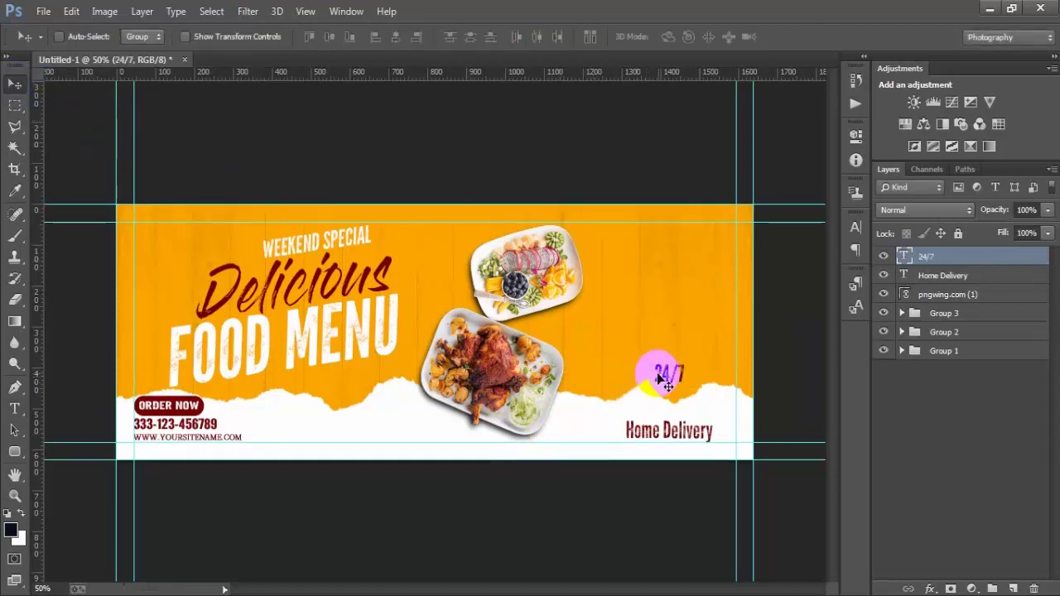
Position 24/7 directly above Home Delivery and nudge both lines up slightly.
drag(672, 373, 663, 412)
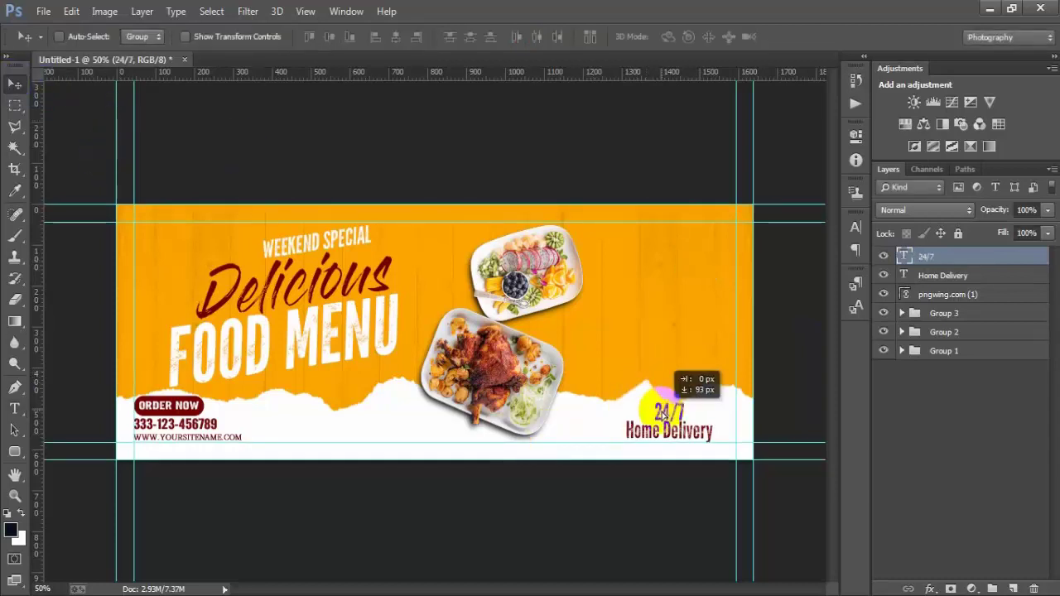
shift+click(950, 277)
key(shift+Up)
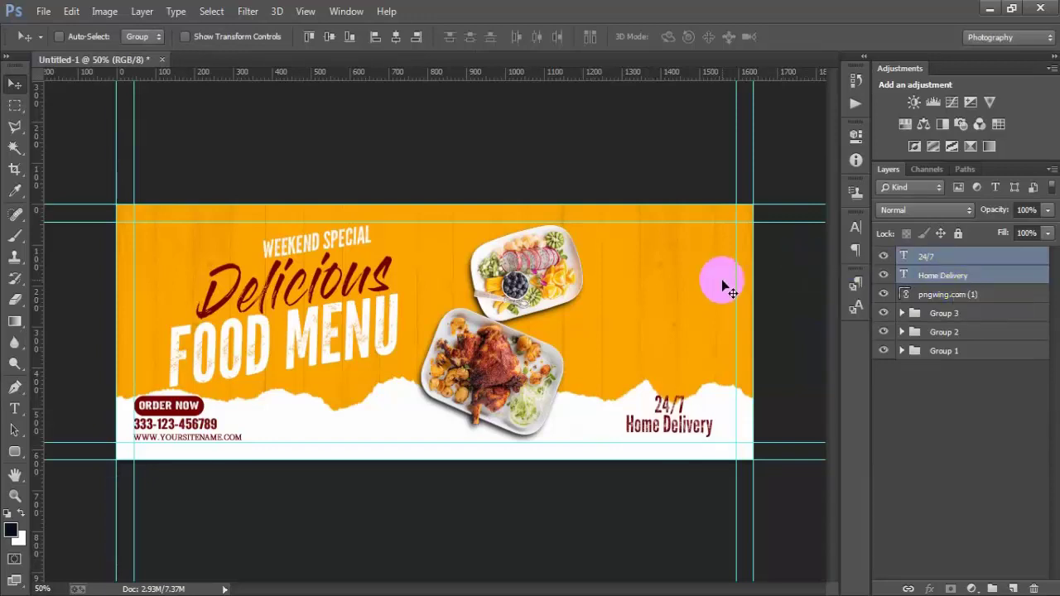
click(954, 263)
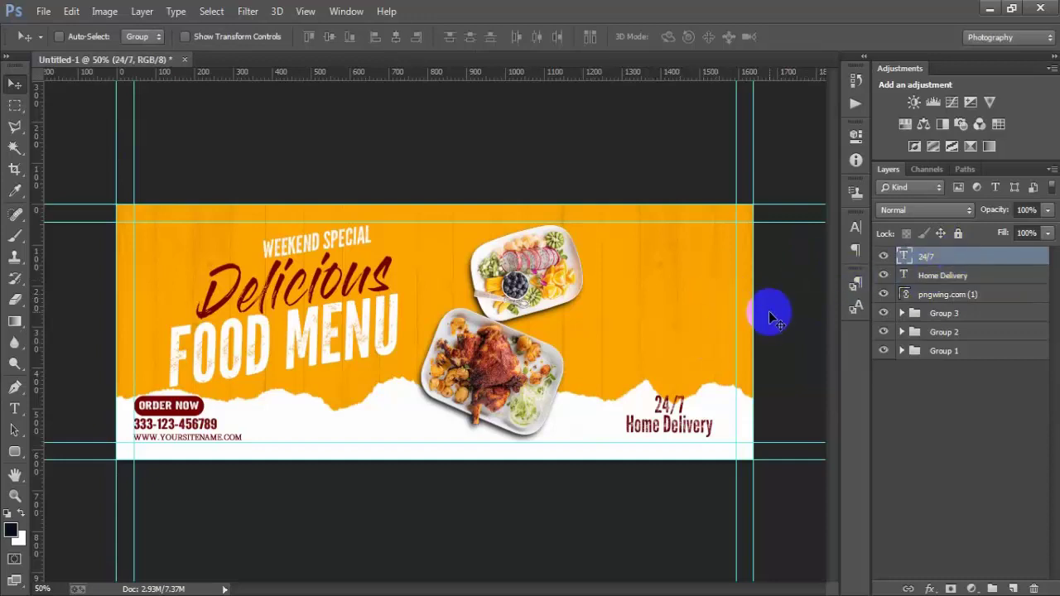
click(1012, 588)
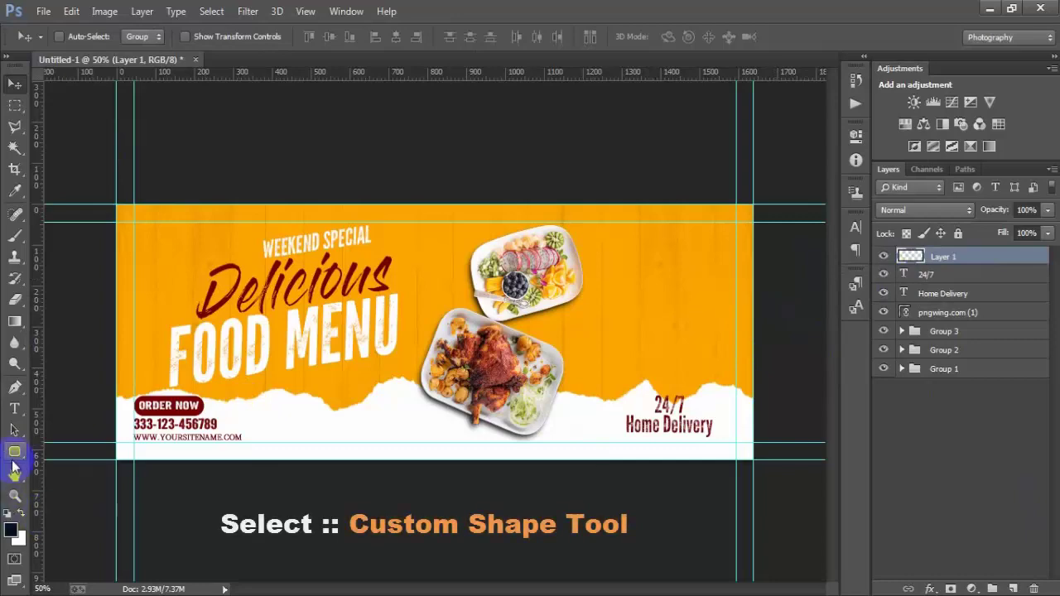
click(14, 451)
click(87, 527)
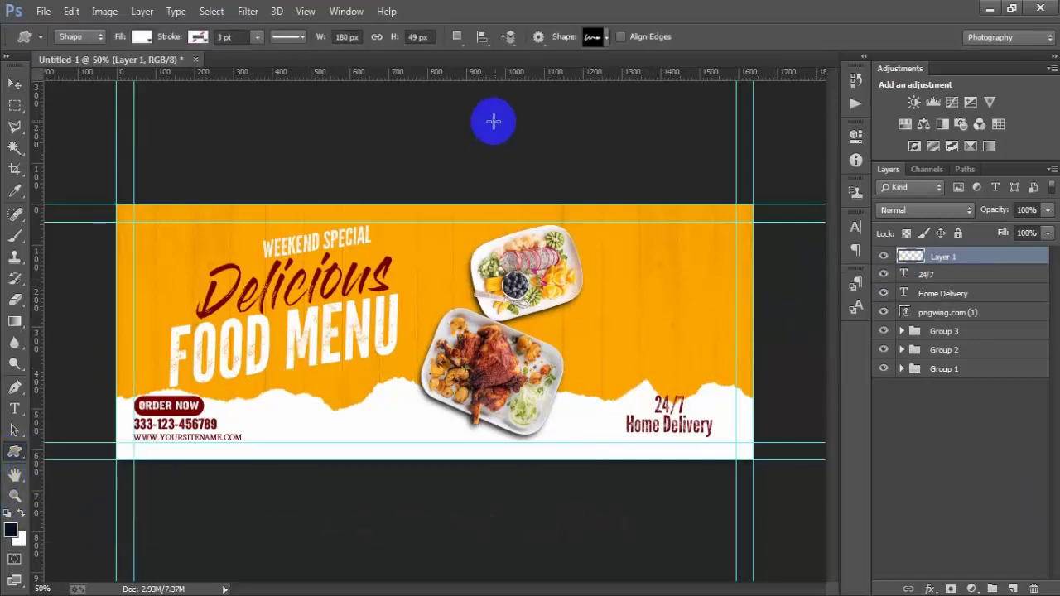
click(607, 37)
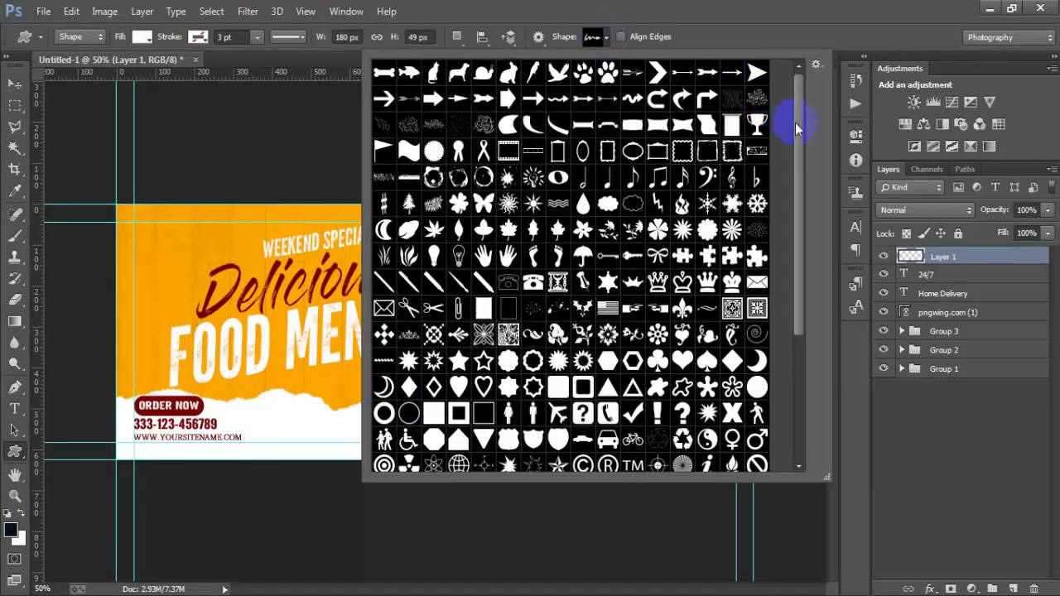
scroll(801, 149, down, 3)
scroll(790, 249, down, 3)
click(484, 432)
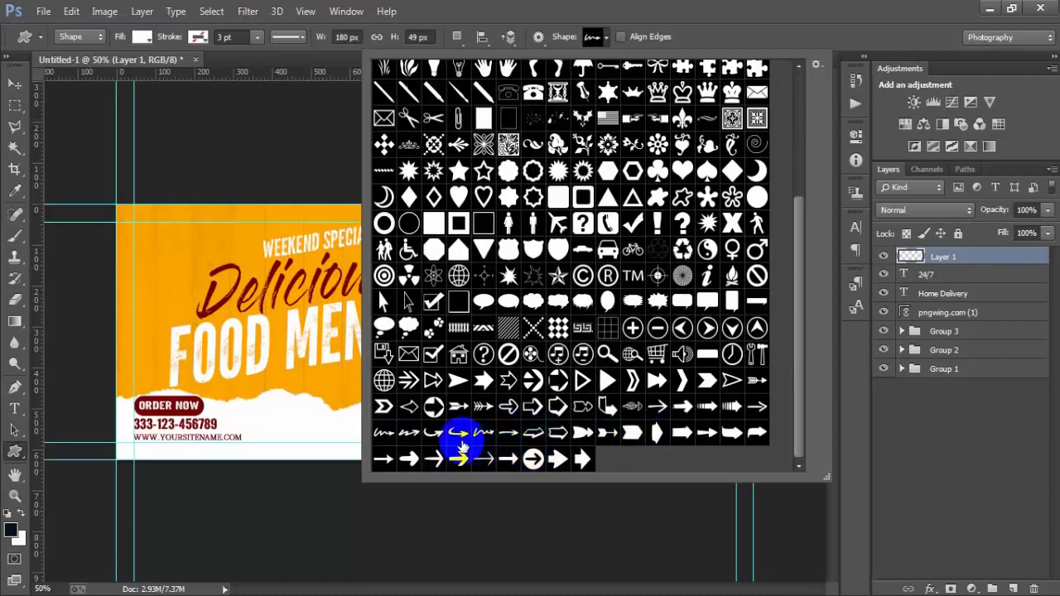
click(481, 437)
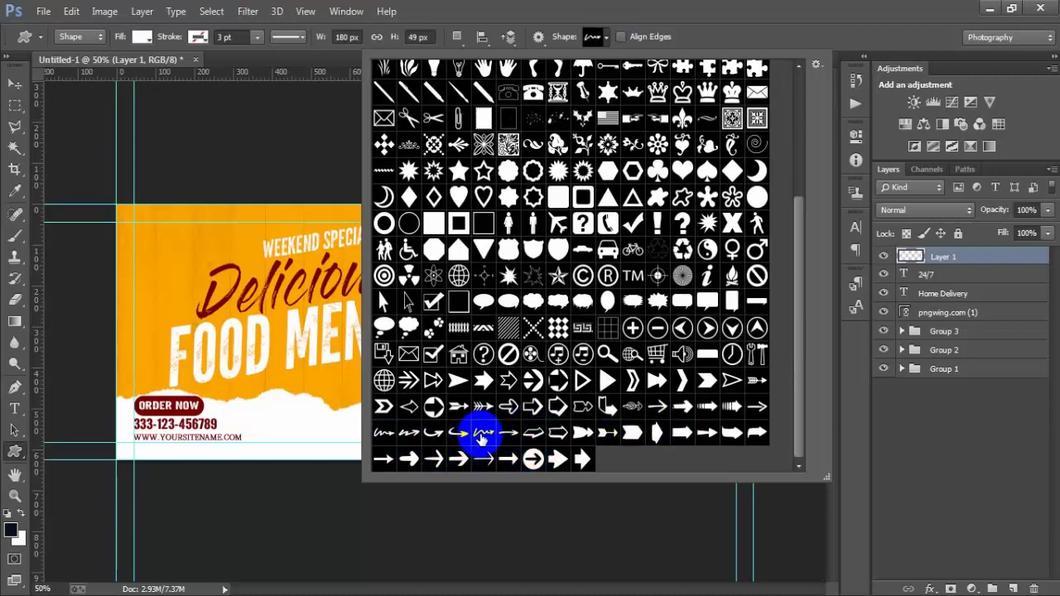
click(721, 24)
drag(605, 283, 680, 373)
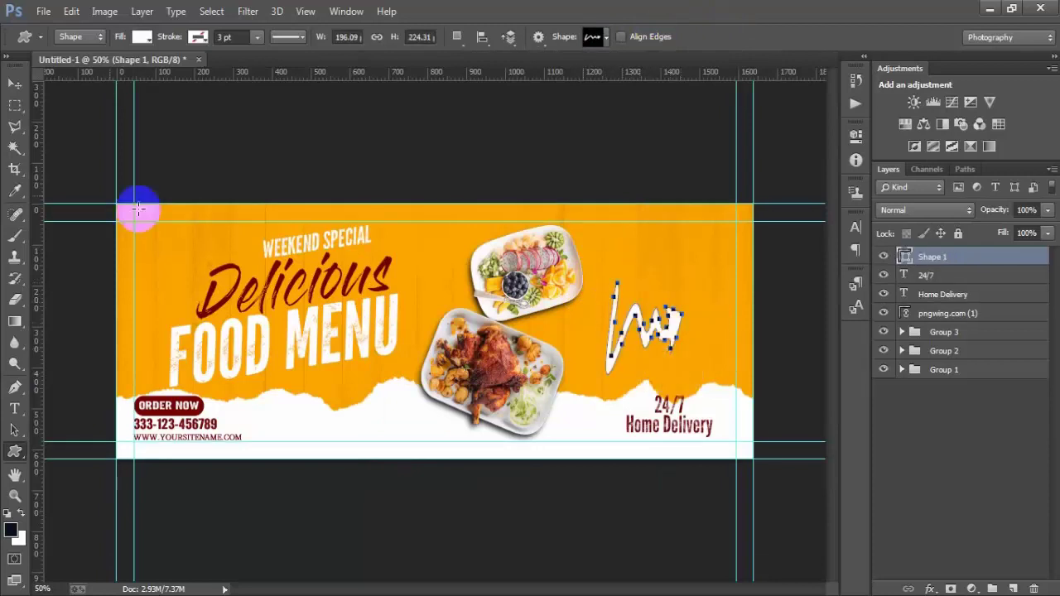
click(15, 84)
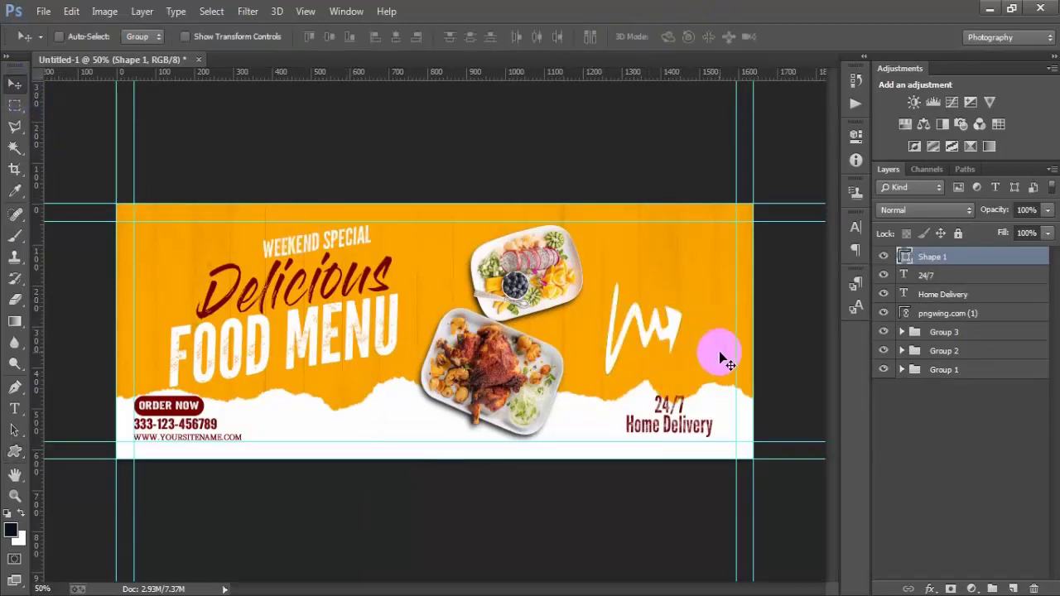
key(ctrl+t)
right_click(652, 353)
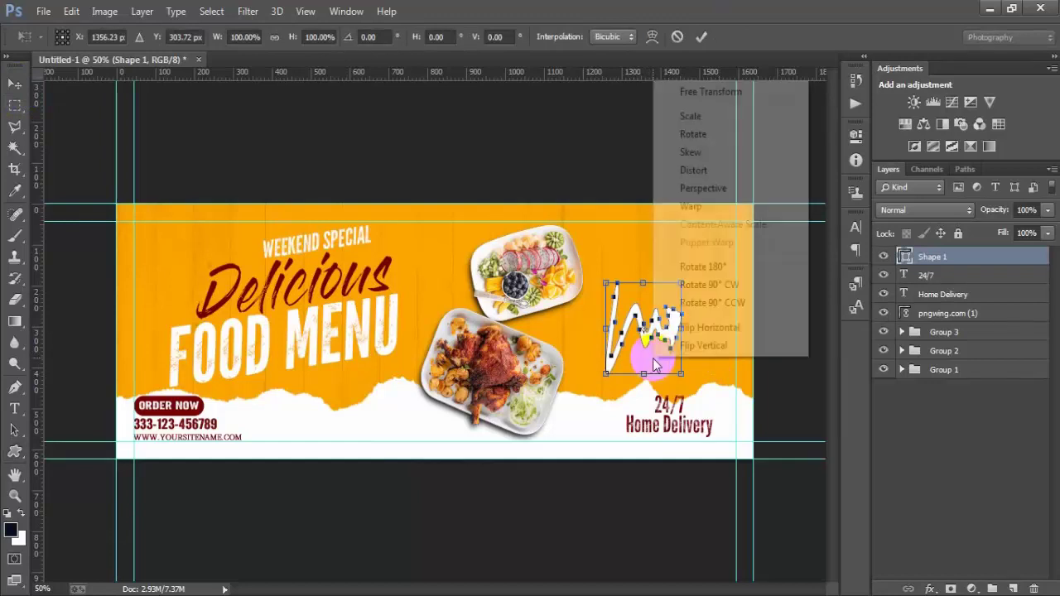
click(702, 348)
drag(696, 385, 669, 404)
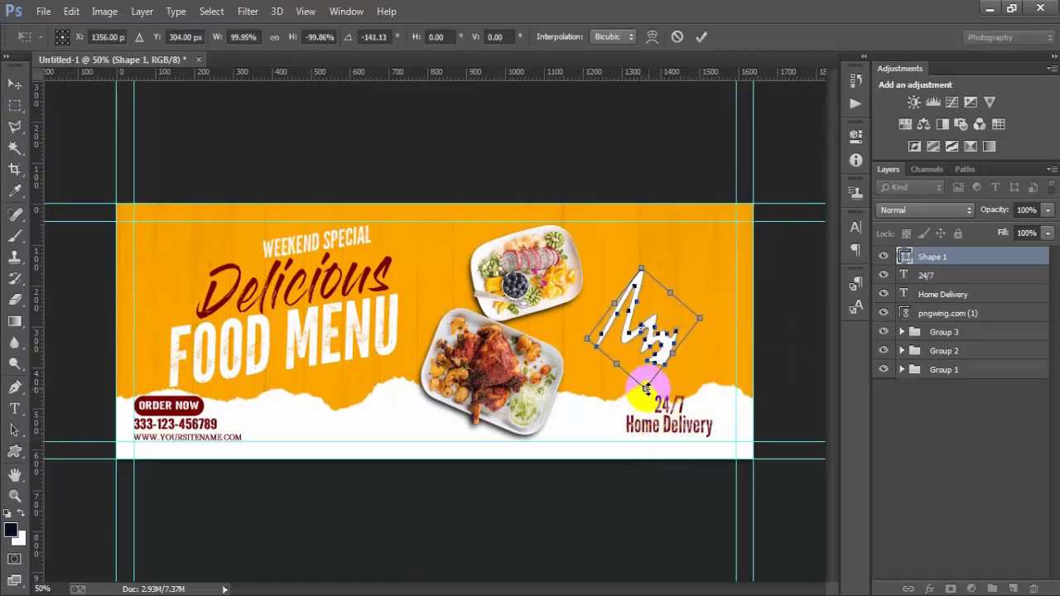
drag(647, 390, 675, 352)
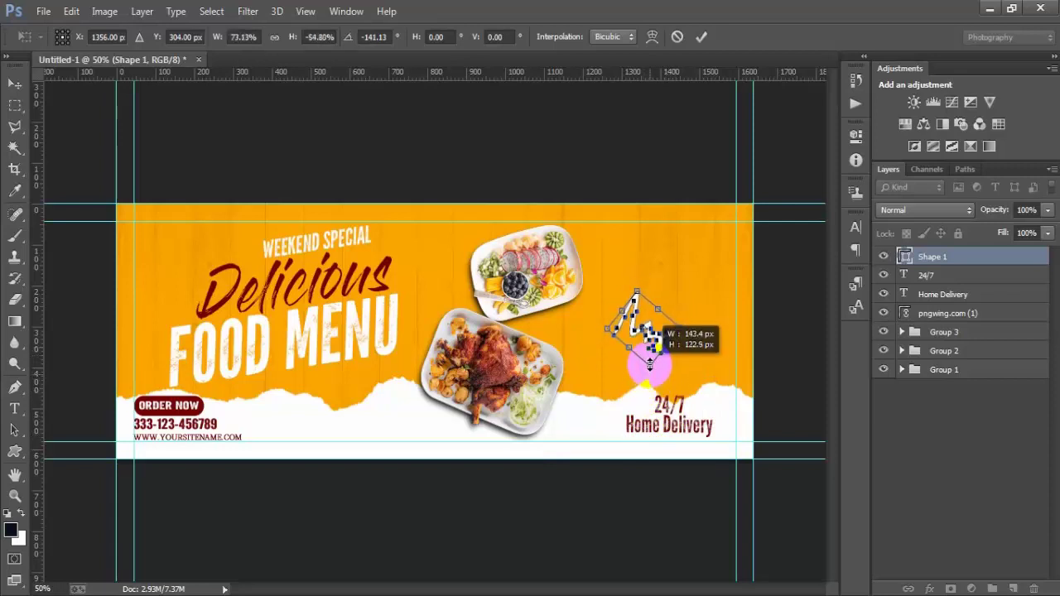
mouse_move(672, 351)
mouse_down()
mouse_move(649, 357)
mouse_move(663, 368)
mouse_move(652, 363)
mouse_up()
click(702, 37)
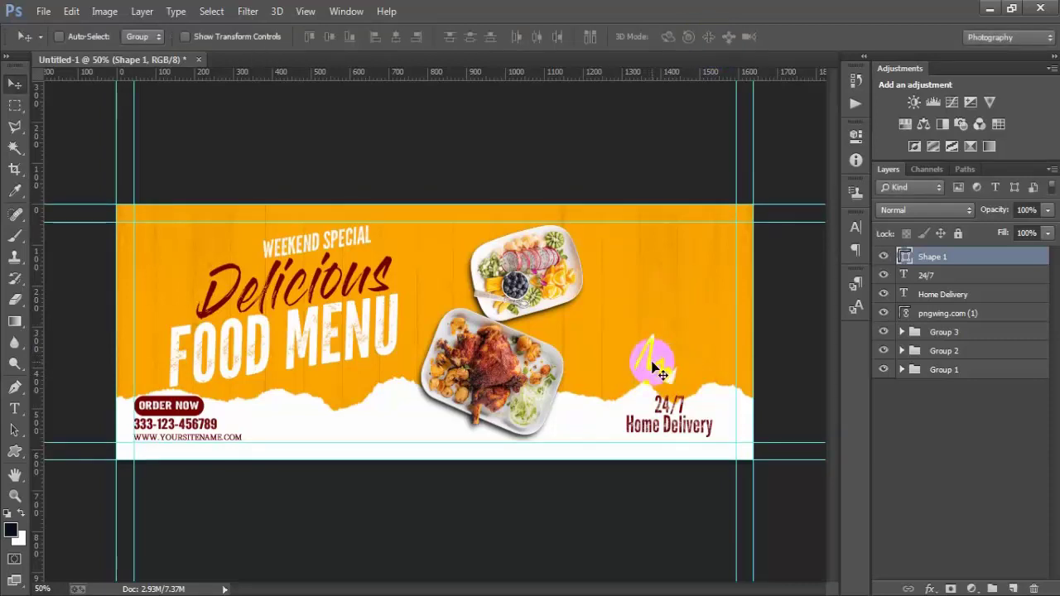
Replace the old arrow with a curved arrow custom shape drawn right of the plates.
key(Delete)
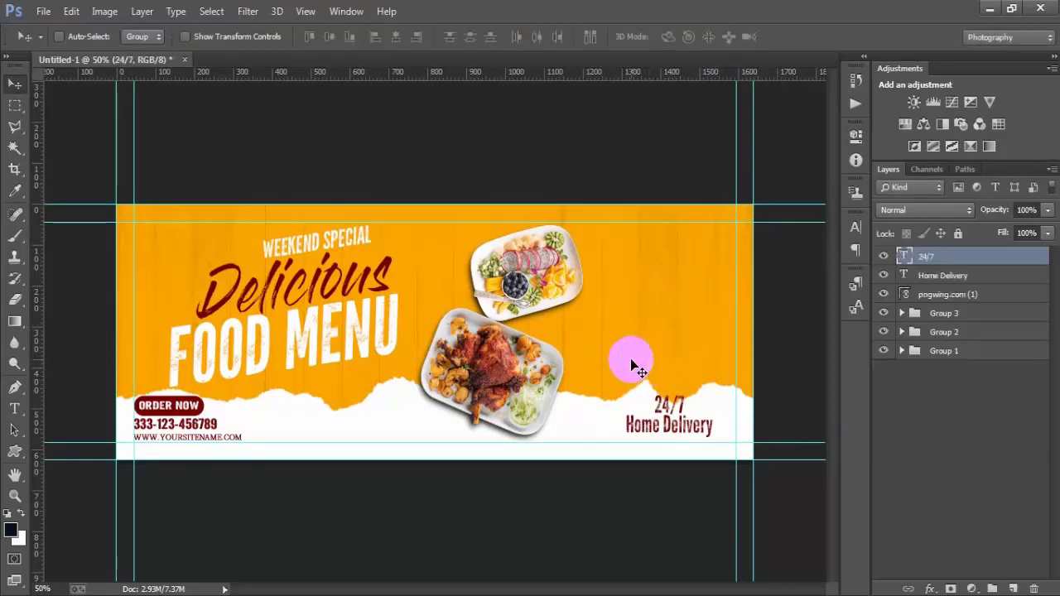
click(1014, 588)
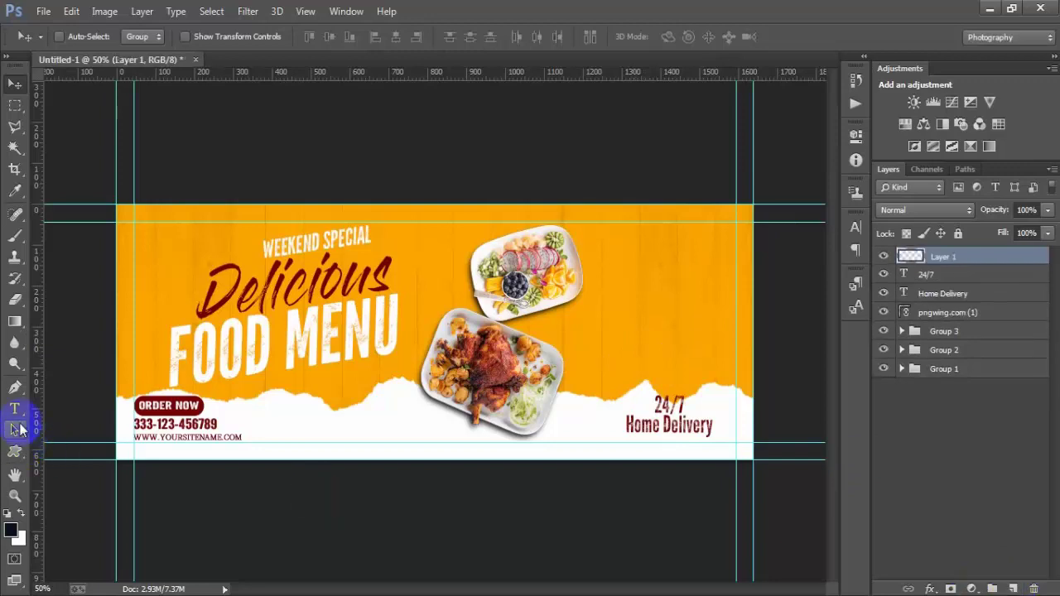
click(15, 450)
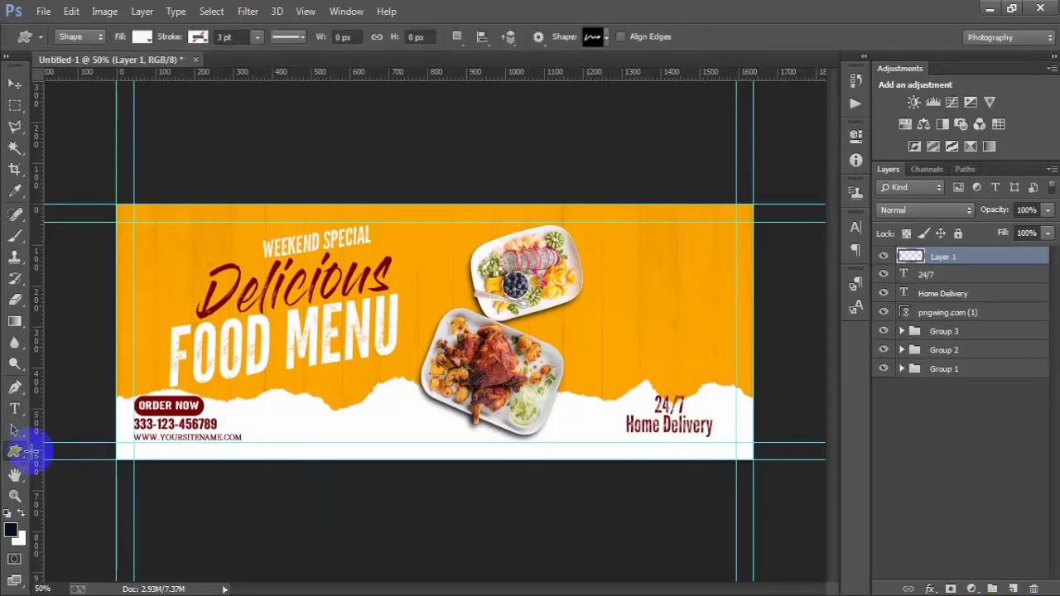
click(595, 39)
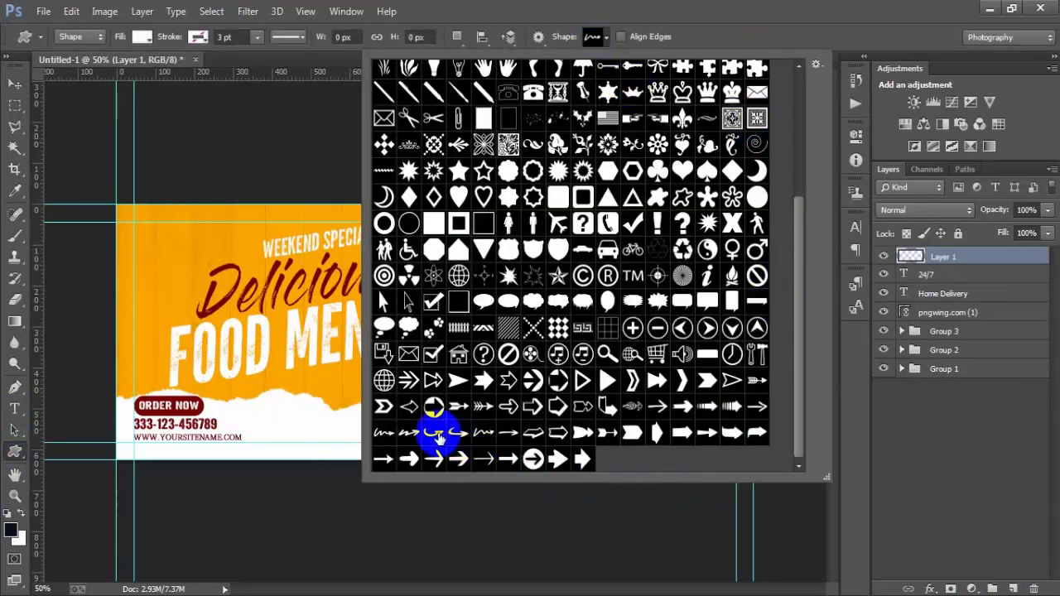
click(434, 432)
click(722, 63)
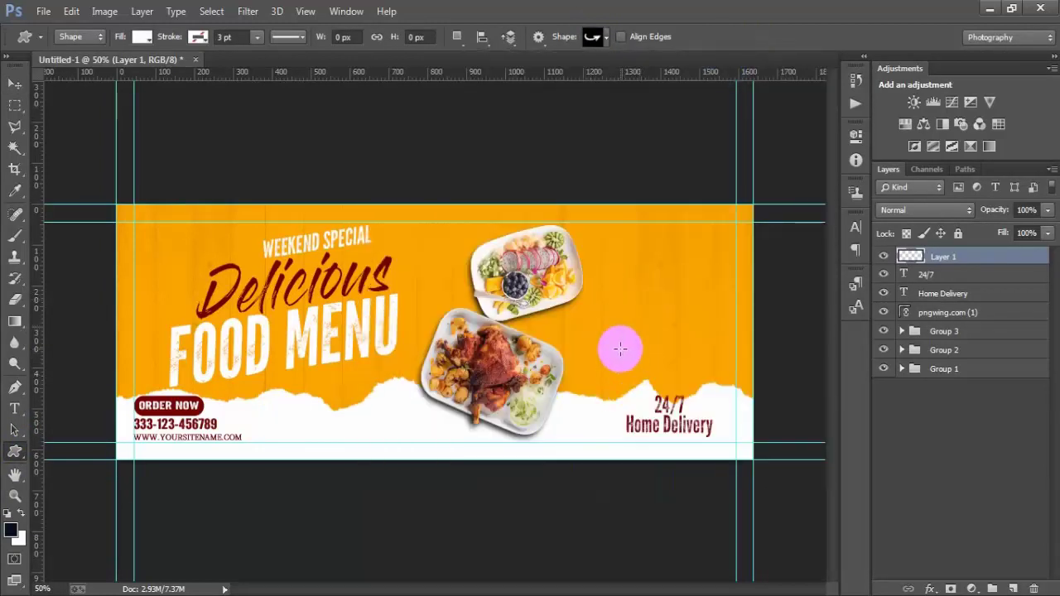
drag(620, 348, 673, 372)
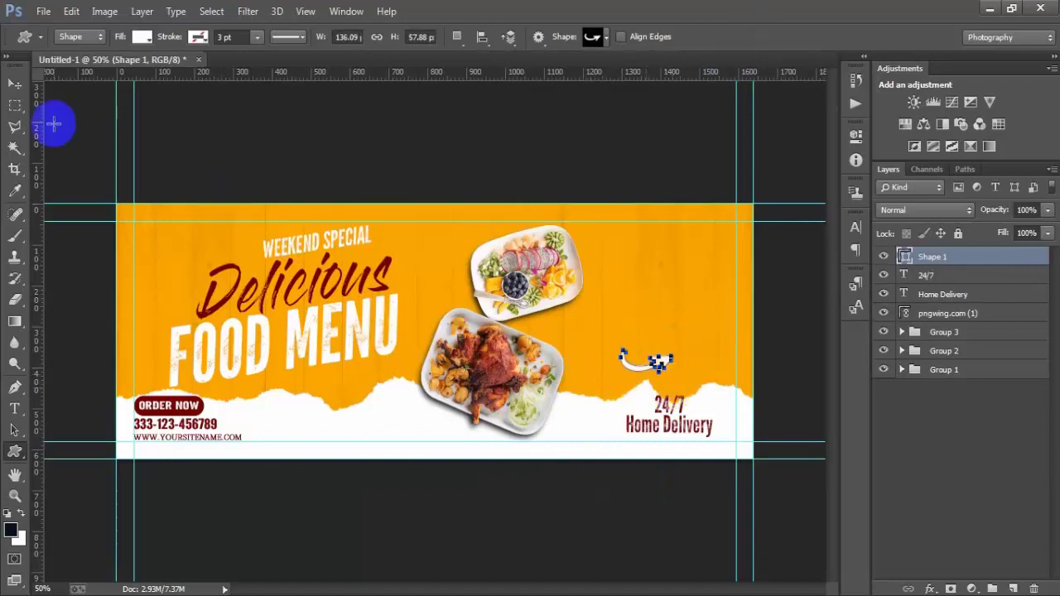
Flip the arrow vertically, rotate it to about -143 degrees and resize it.
click(15, 84)
key(ctrl+t)
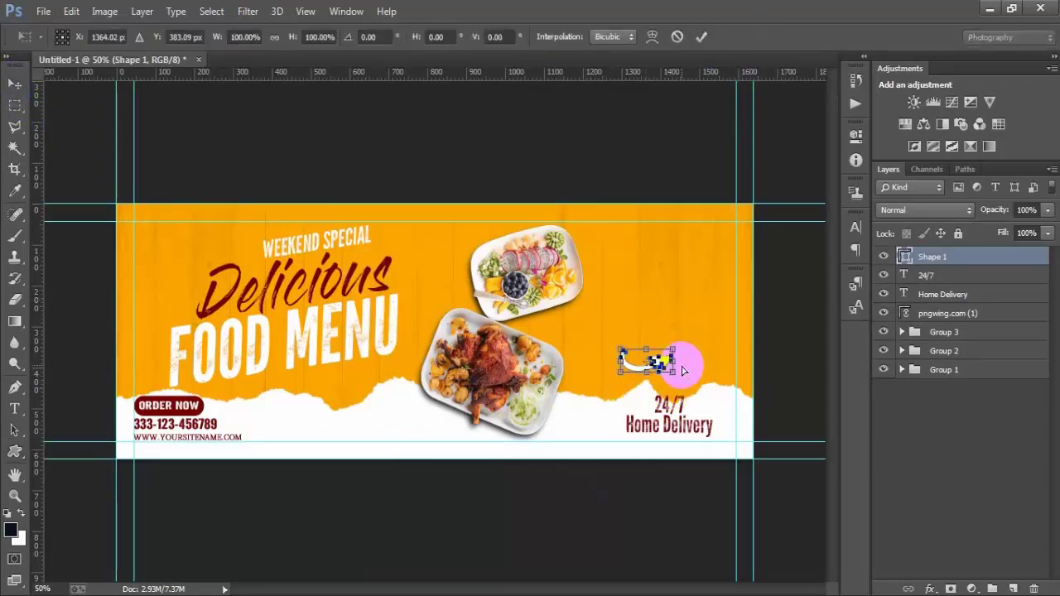
right_click(635, 367)
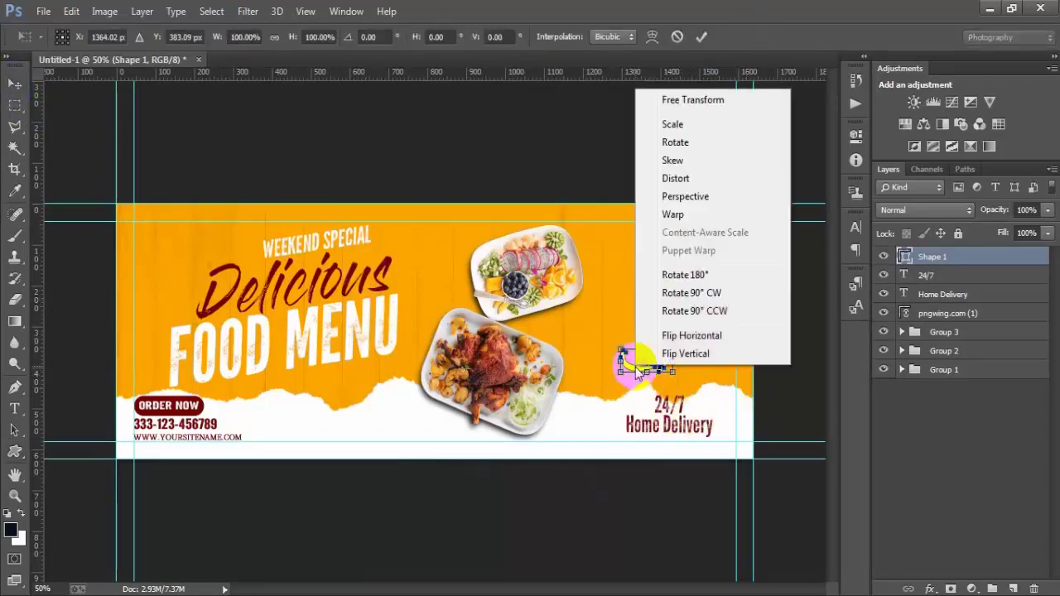
click(687, 353)
drag(683, 390, 690, 249)
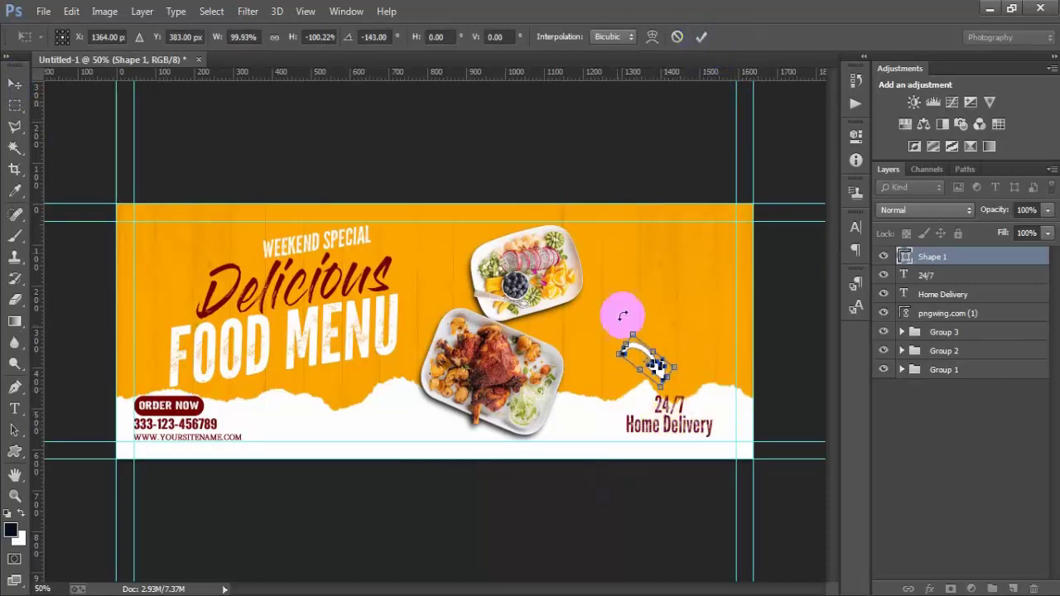
mouse_move(621, 353)
mouse_down()
mouse_move(604, 363)
mouse_move(617, 364)
mouse_up()
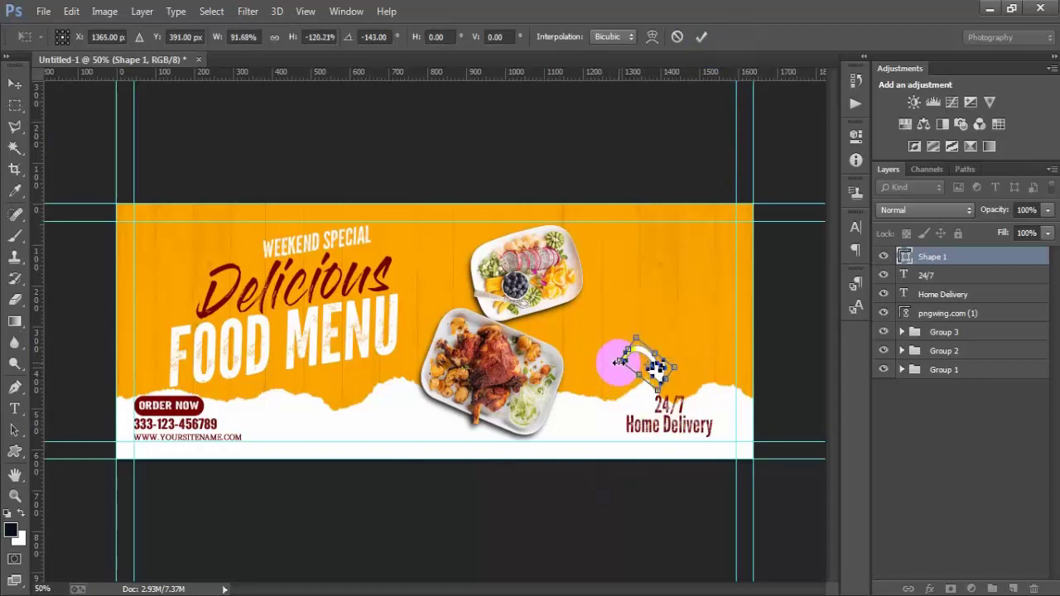
mouse_move(617, 364)
mouse_down()
mouse_move(620, 355)
mouse_move(671, 377)
mouse_up()
click(702, 38)
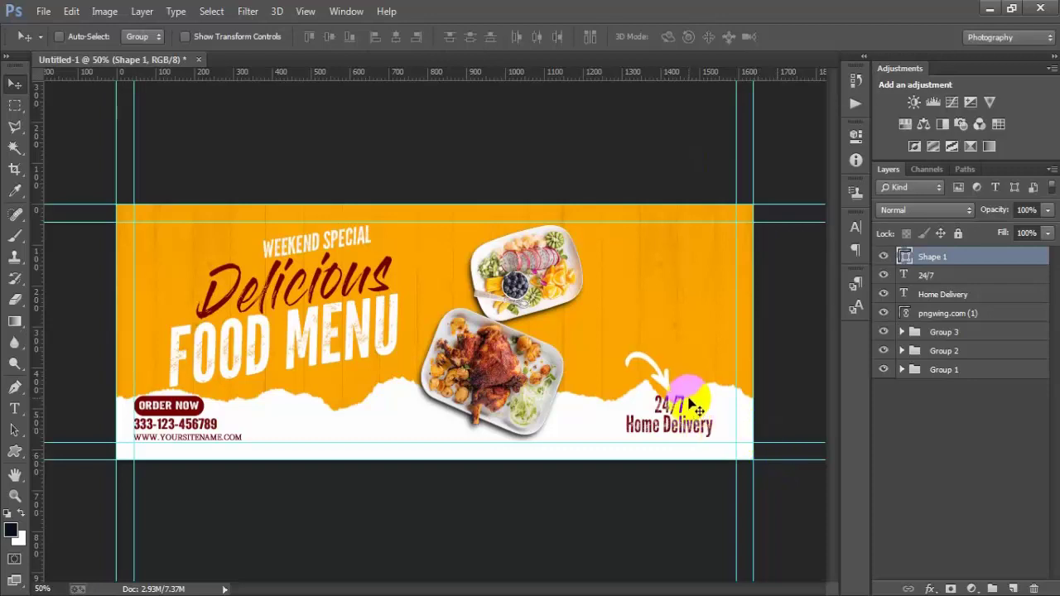
Fine-tune the position of the arrow together with the 24/7 and Home Delivery text.
shift+click(950, 298)
key(shift+Left)
key(shift+Left)
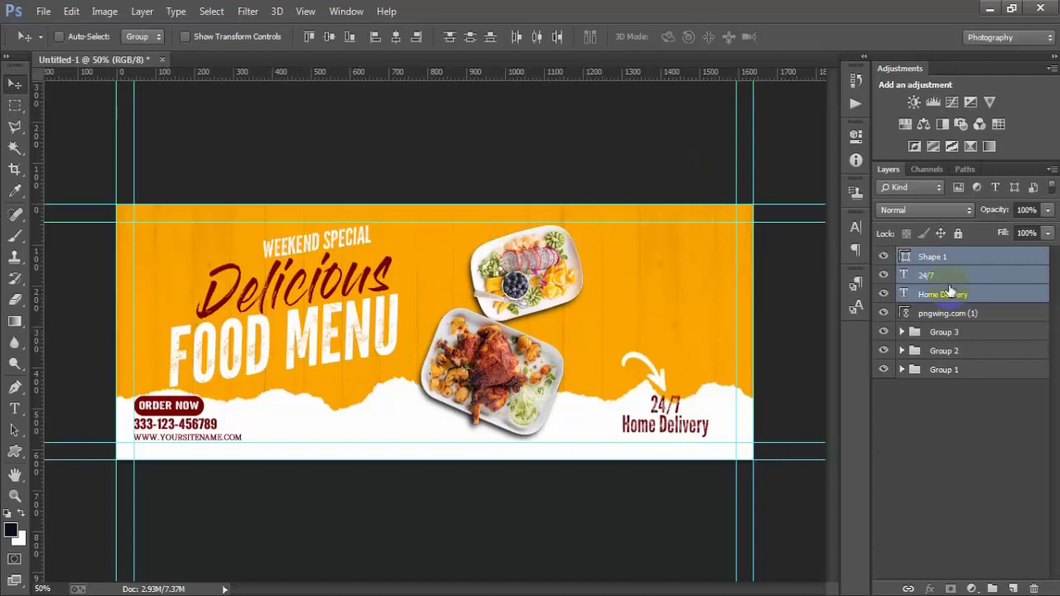
key(shift+Left)
key(shift+Left)
key(shift+Left)
key(shift+Left)
key(shift+Right)
key(shift+Right)
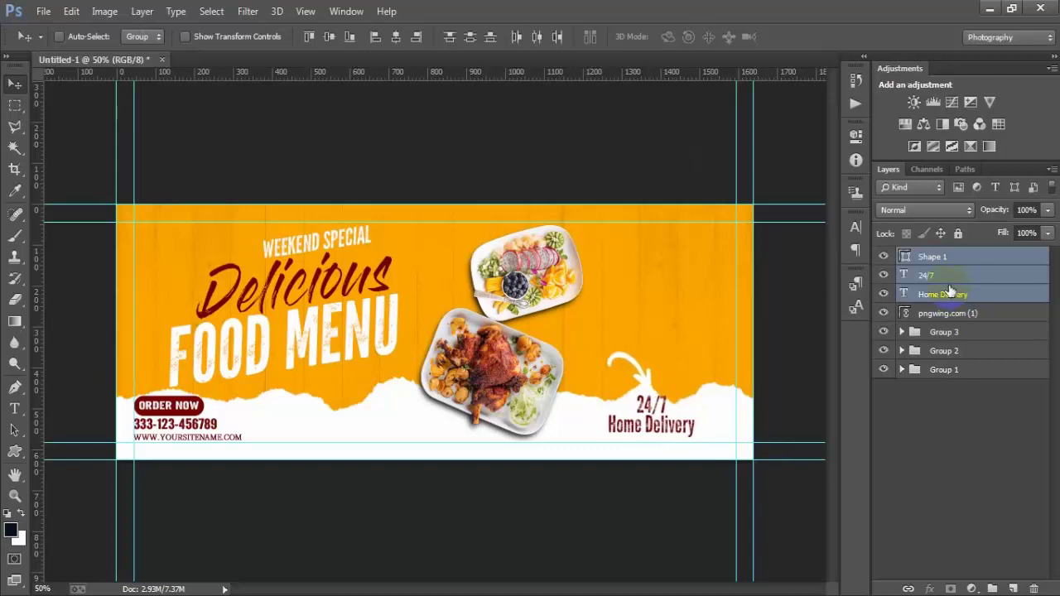
key(shift+Right)
key(shift+Right)
key(shift+Right)
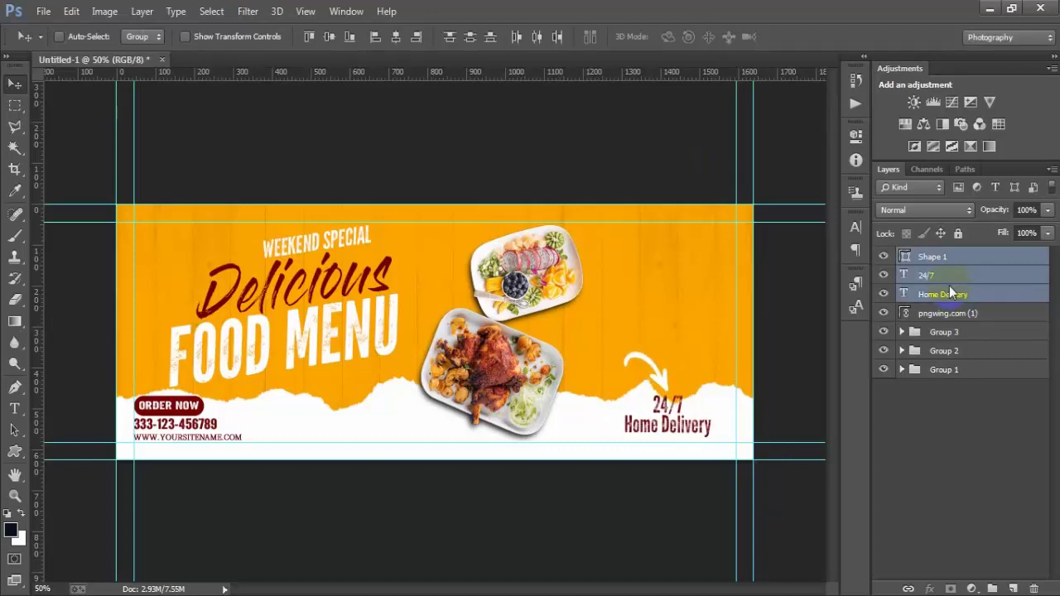
key(Down)
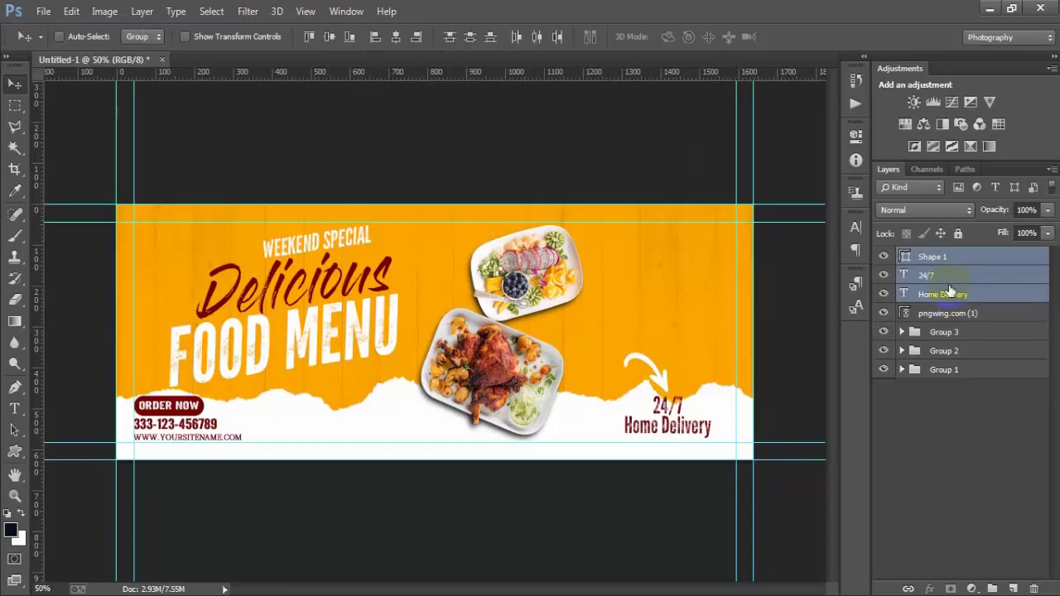
key(Up)
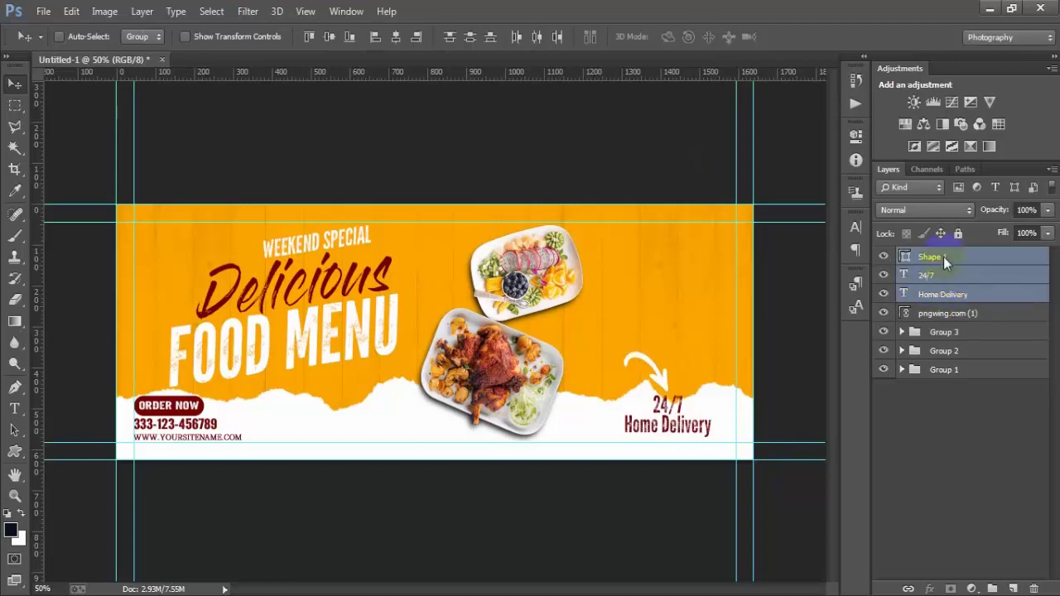
Group the arrow, 24/7, Home Delivery and pngwing.com (1) layers as Group 4.
click(965, 258)
shift+click(974, 315)
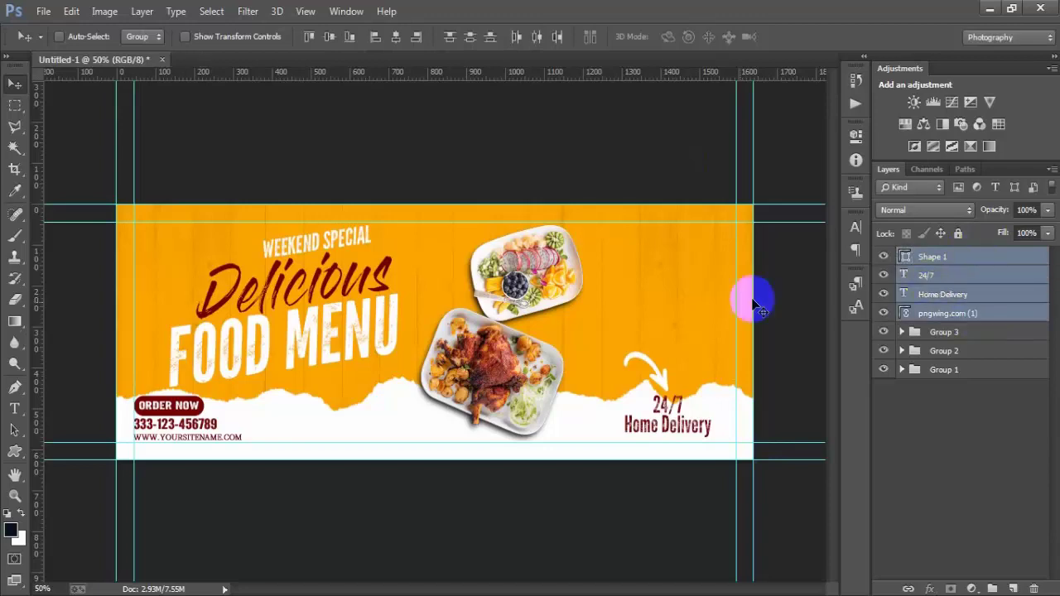
key(ctrl+g)
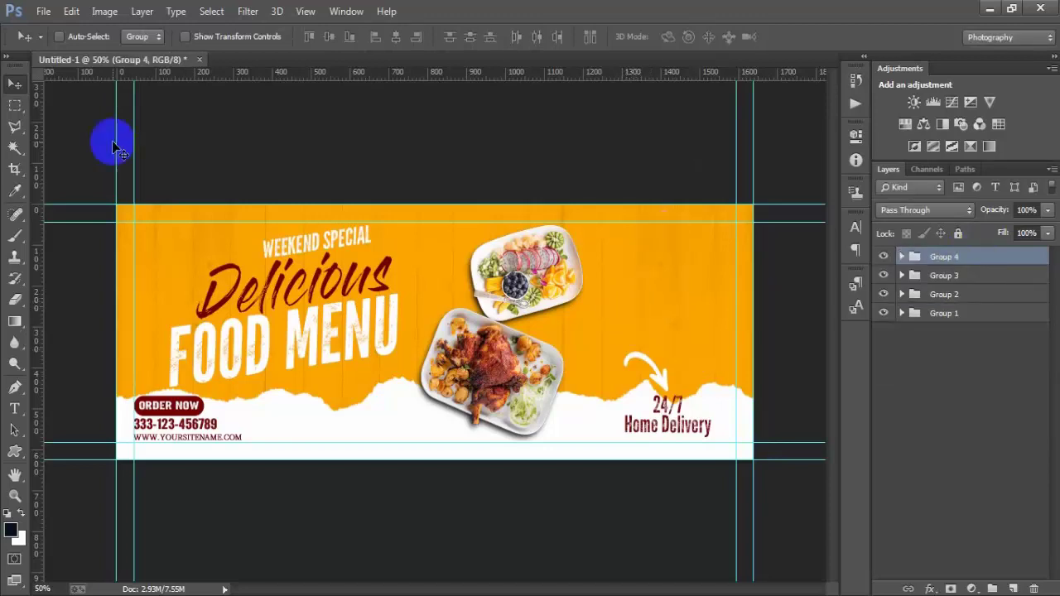
Place the linked file 0000 3 Round Shape into the banner.
click(43, 11)
click(120, 262)
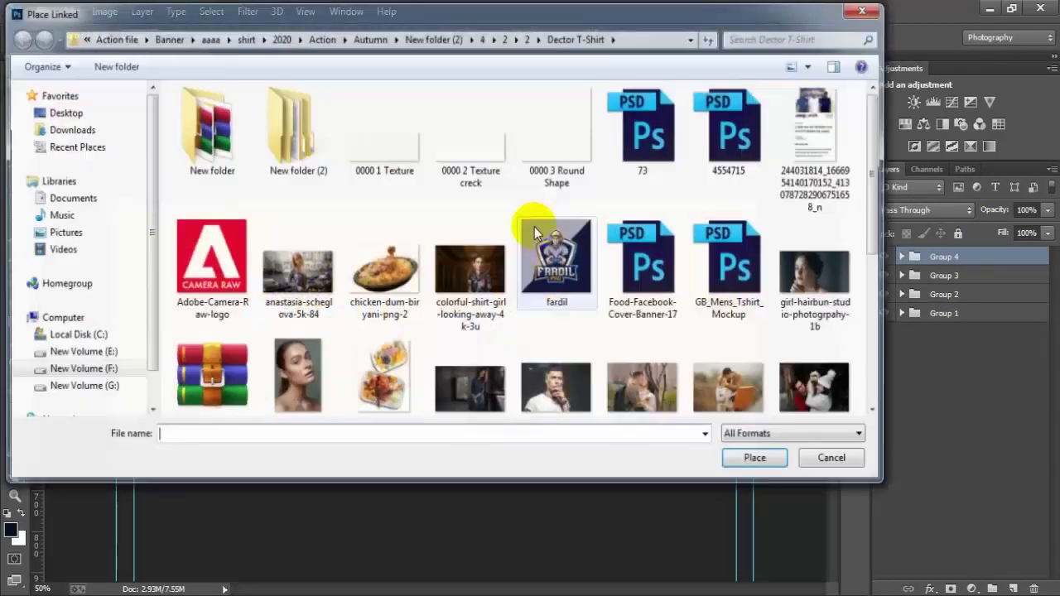
click(560, 141)
click(758, 460)
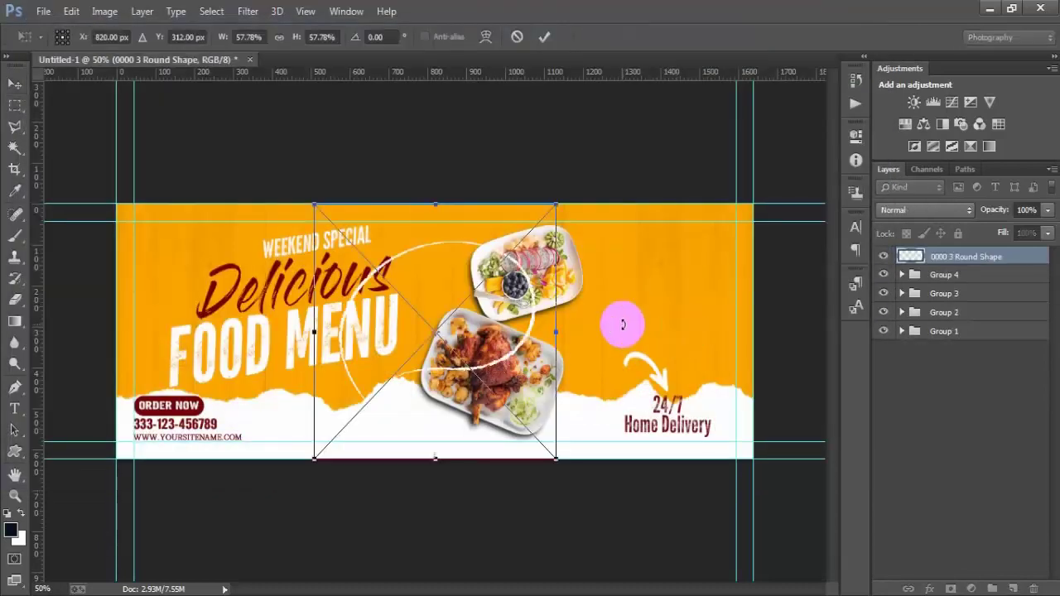
Scale the round shape to about 28%, tilt it 12° and move it to the upper right.
drag(494, 339, 704, 303)
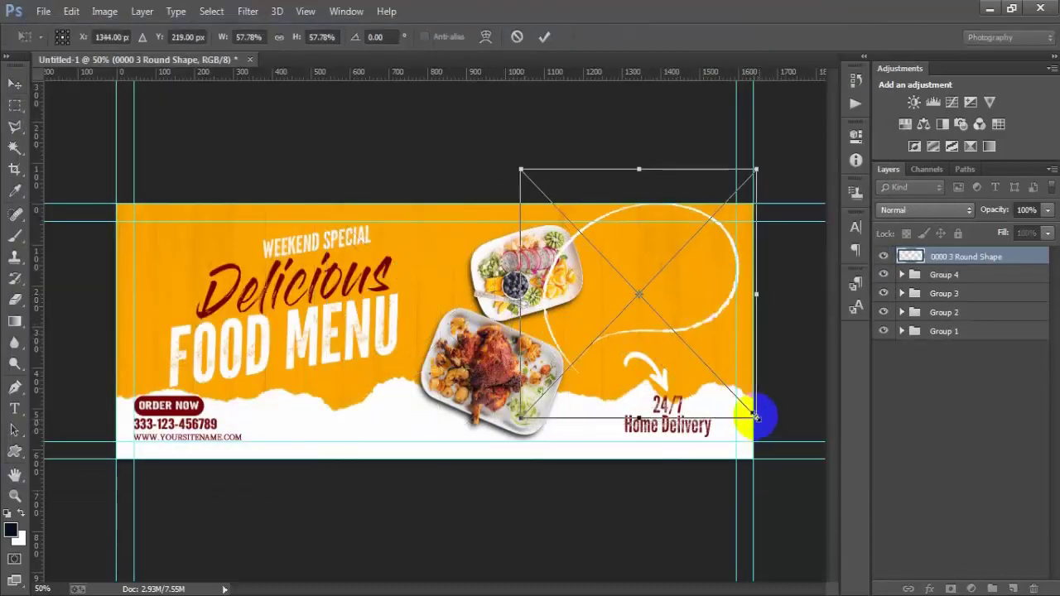
mouse_move(753, 423)
mouse_down()
mouse_move(702, 359)
mouse_move(696, 404)
mouse_up()
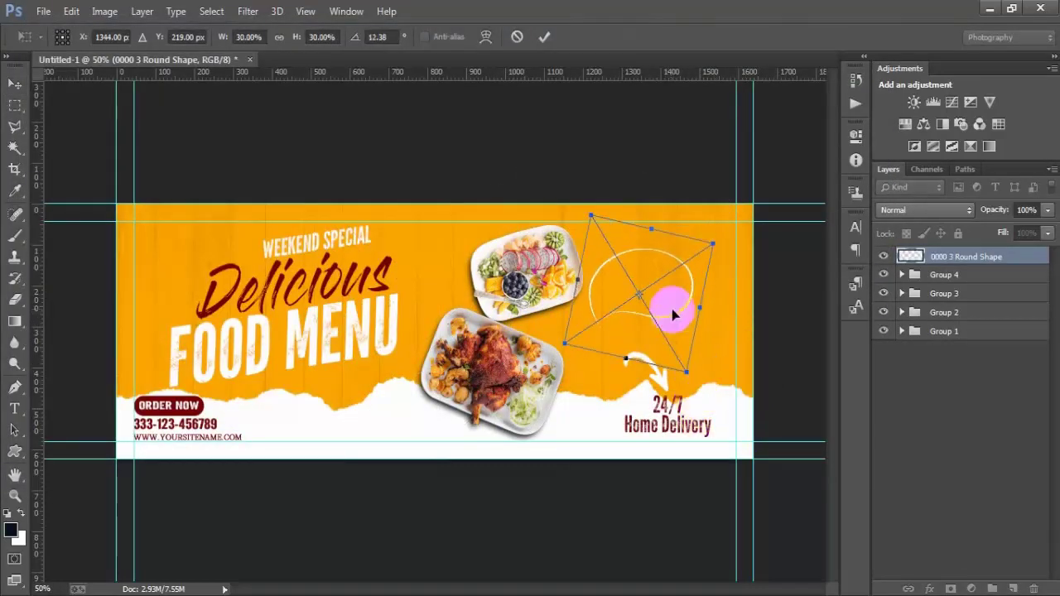
mouse_move(672, 316)
mouse_down()
mouse_move(669, 306)
mouse_move(684, 305)
mouse_up()
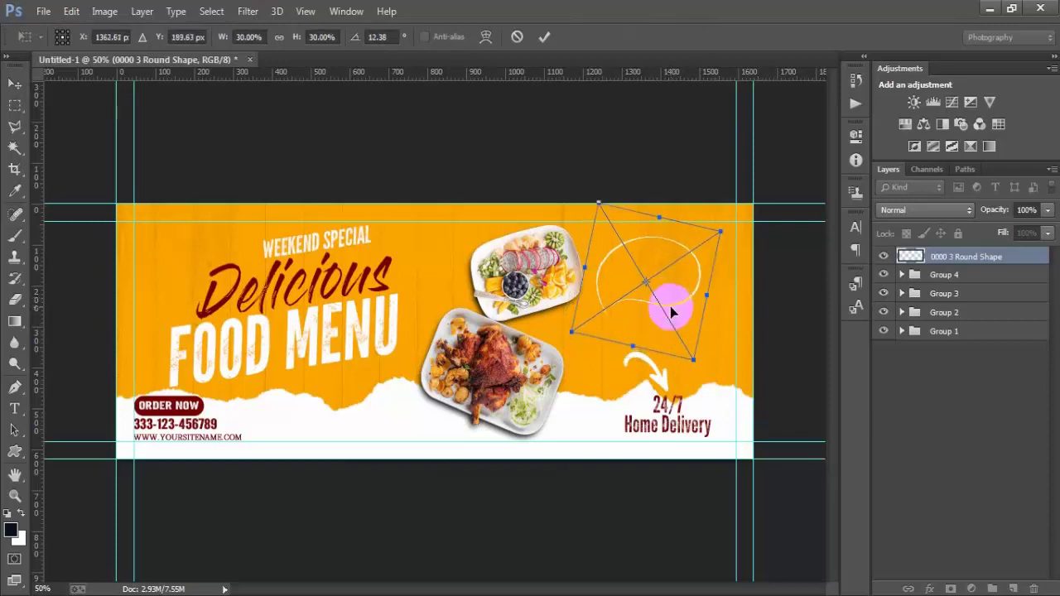
drag(691, 357, 686, 350)
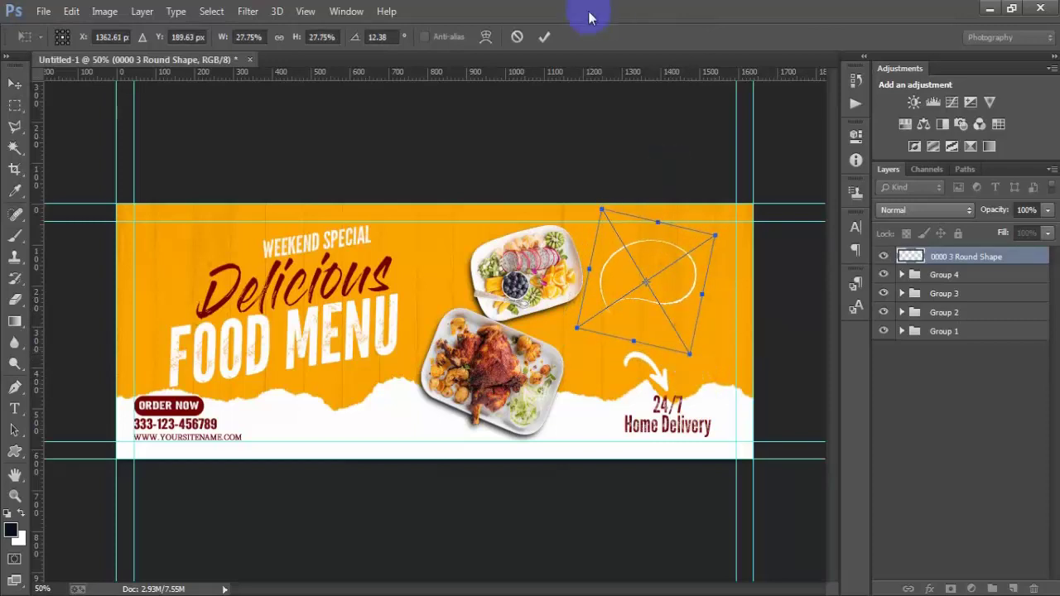
click(544, 37)
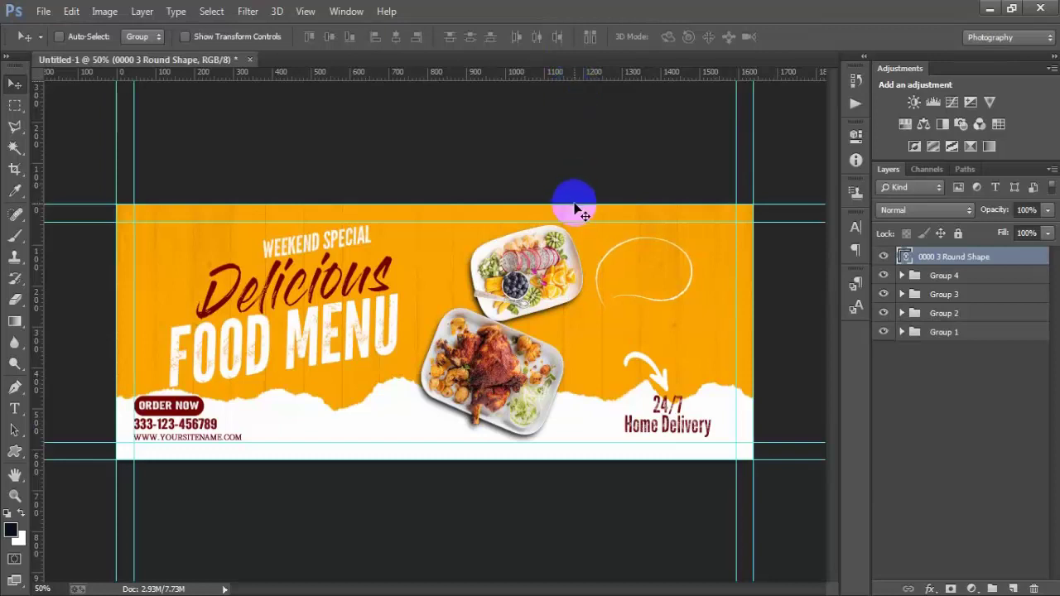
On a new layer, add 'UP TO' text above Delicious and move it right and down.
click(1014, 587)
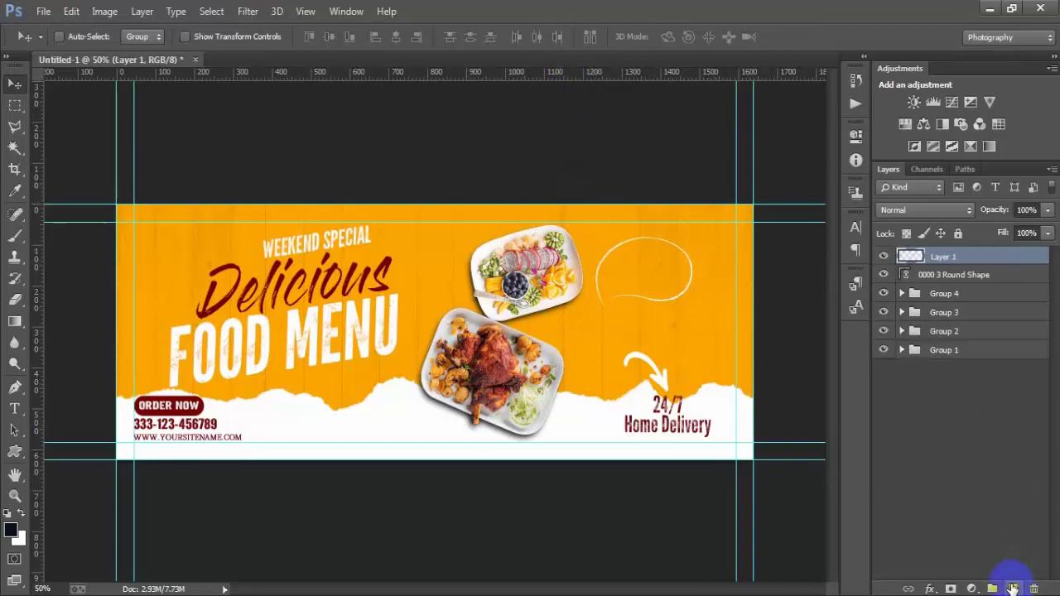
click(14, 408)
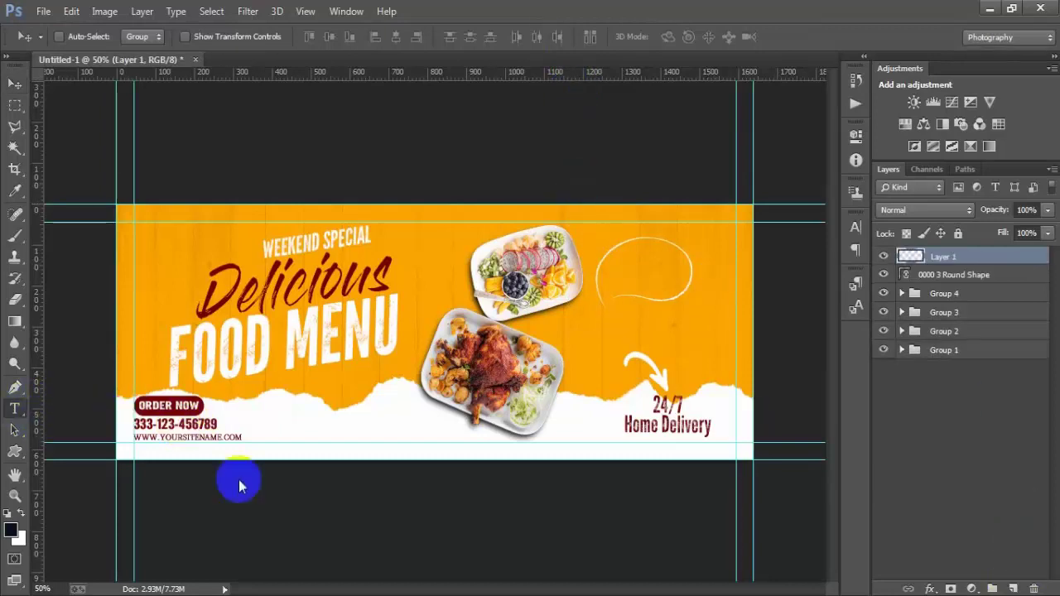
click(407, 253)
text(U)
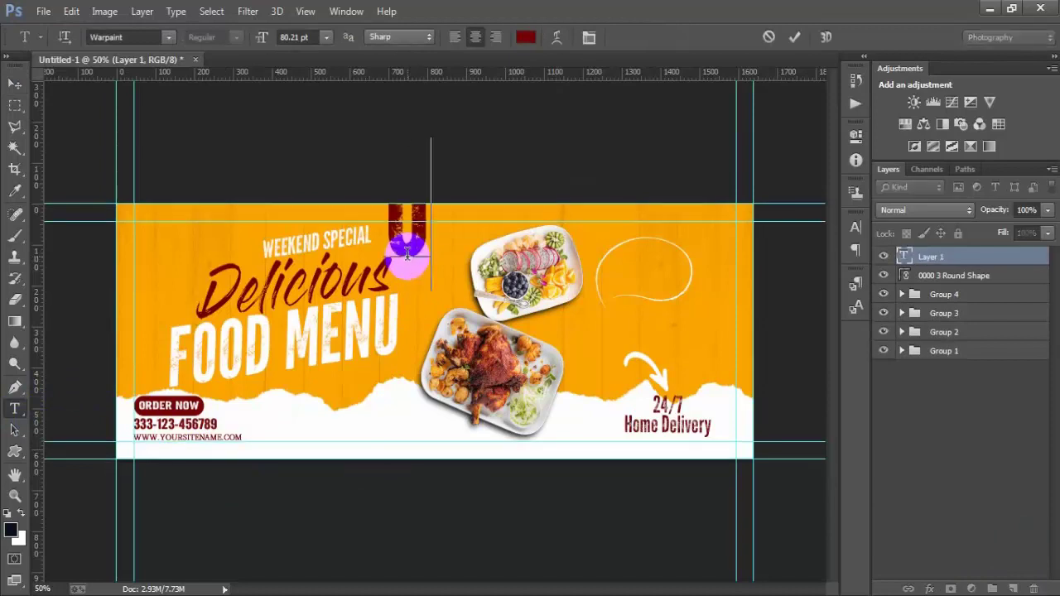
text(P TO)
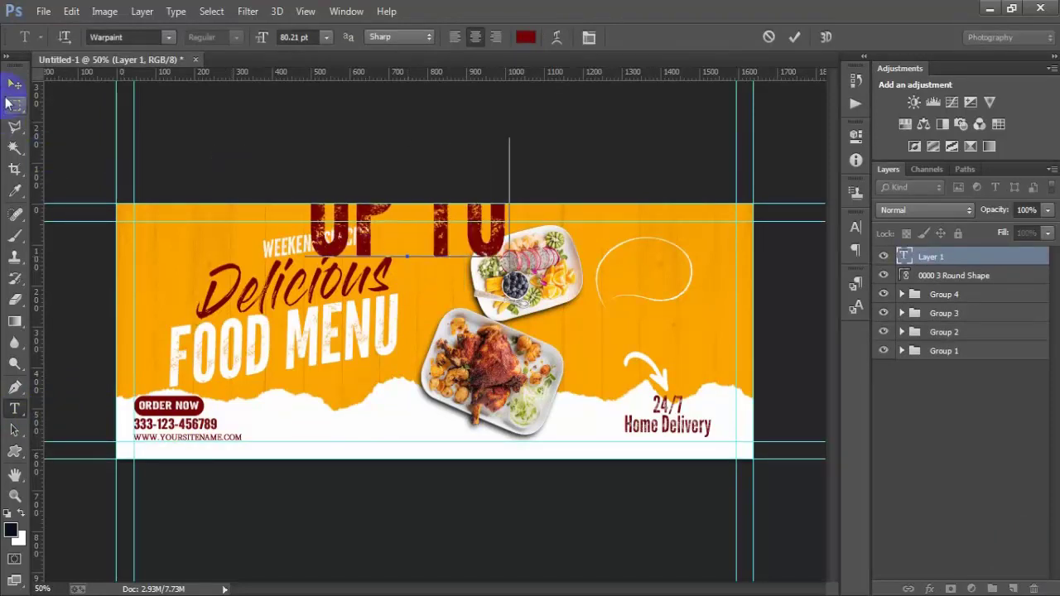
click(15, 84)
mouse_move(436, 252)
mouse_down()
mouse_move(538, 236)
mouse_move(667, 306)
mouse_up()
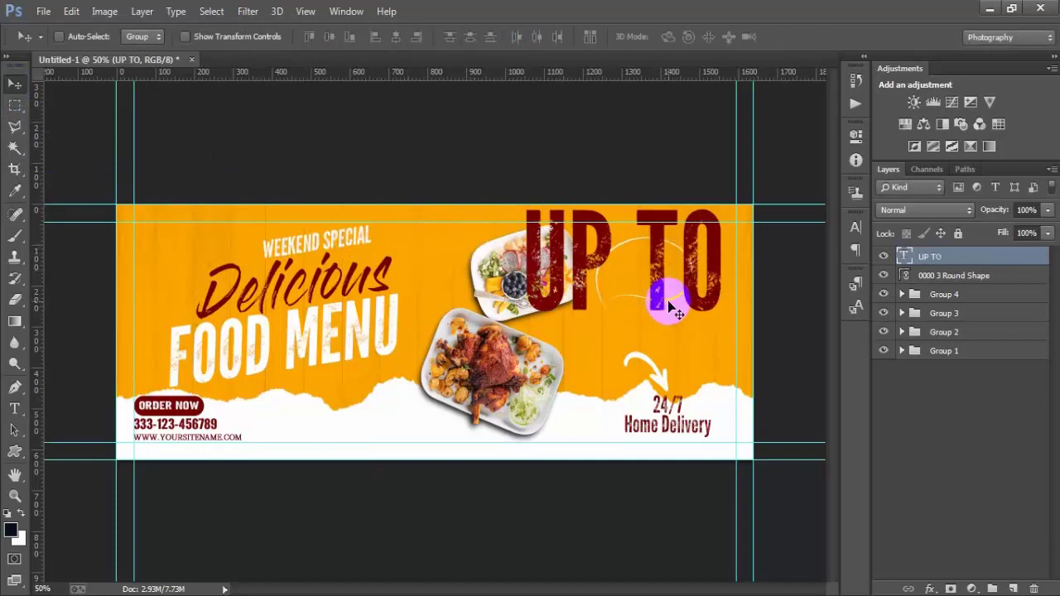
Shrink the UP TO text to about 19% and move it inside the round shape.
key(ctrl+t)
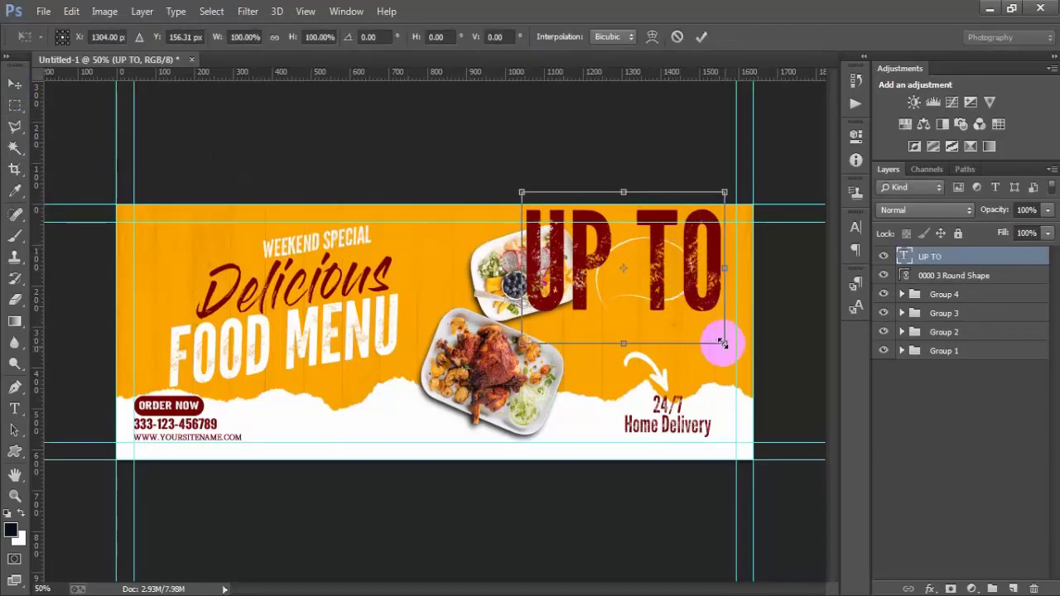
drag(723, 343, 645, 280)
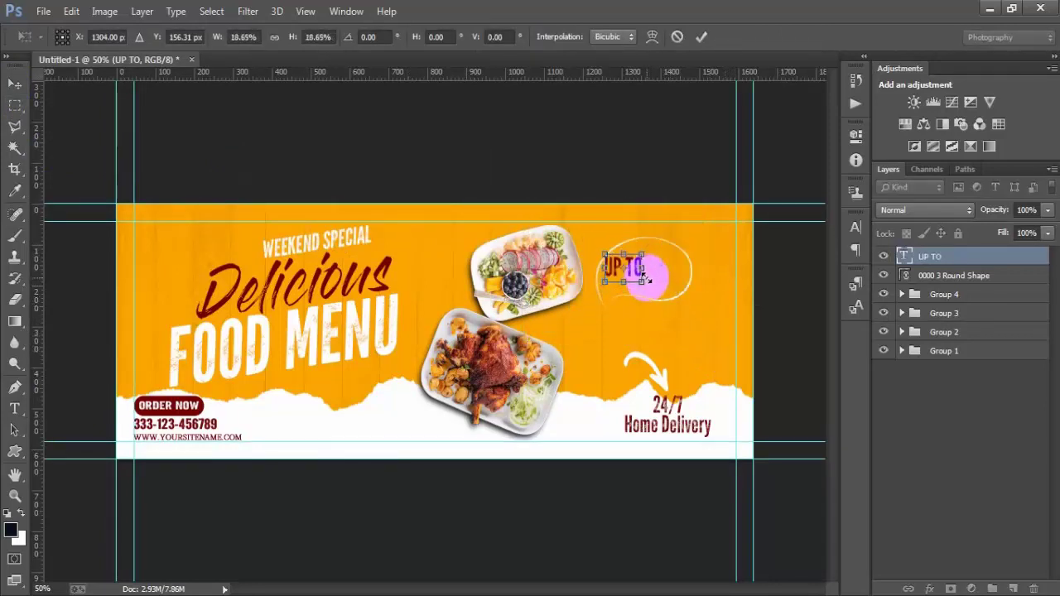
click(700, 36)
drag(628, 265, 650, 255)
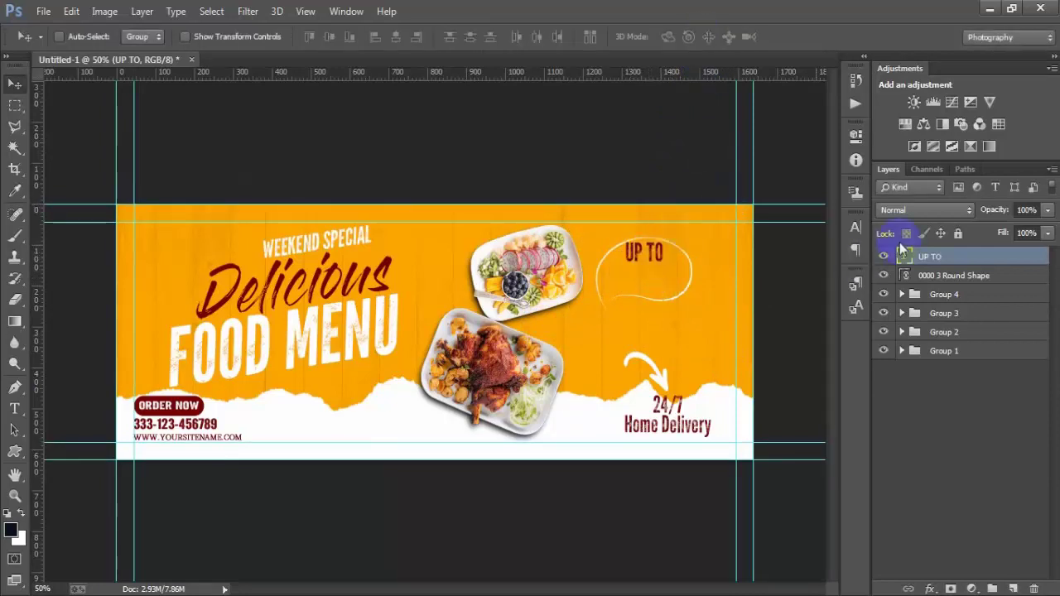
Make the UP TO text white and scale it to about 85%.
click(855, 230)
click(804, 307)
drag(604, 180, 444, 66)
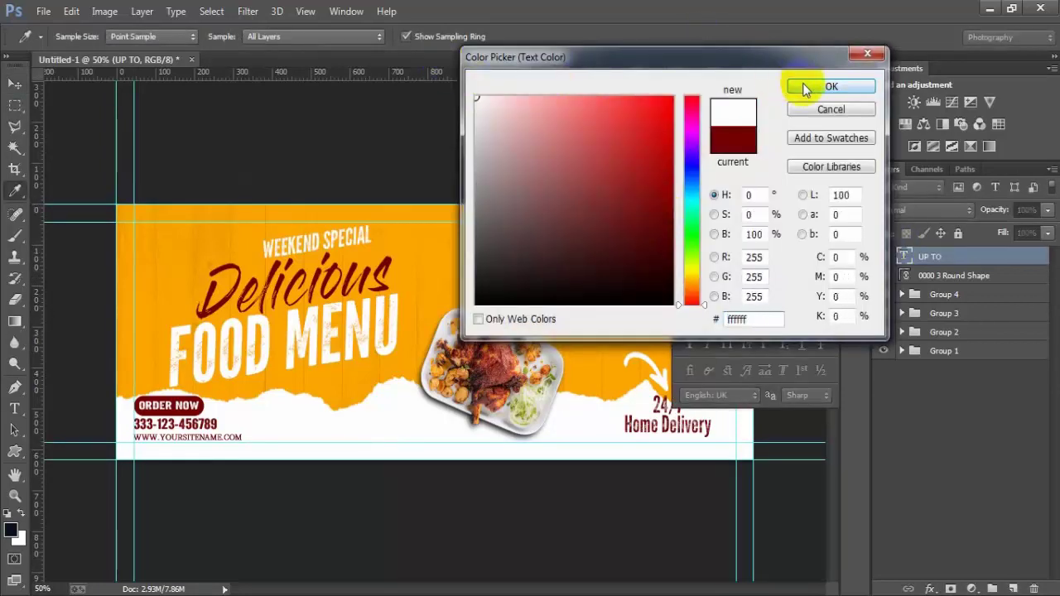
click(830, 86)
click(832, 208)
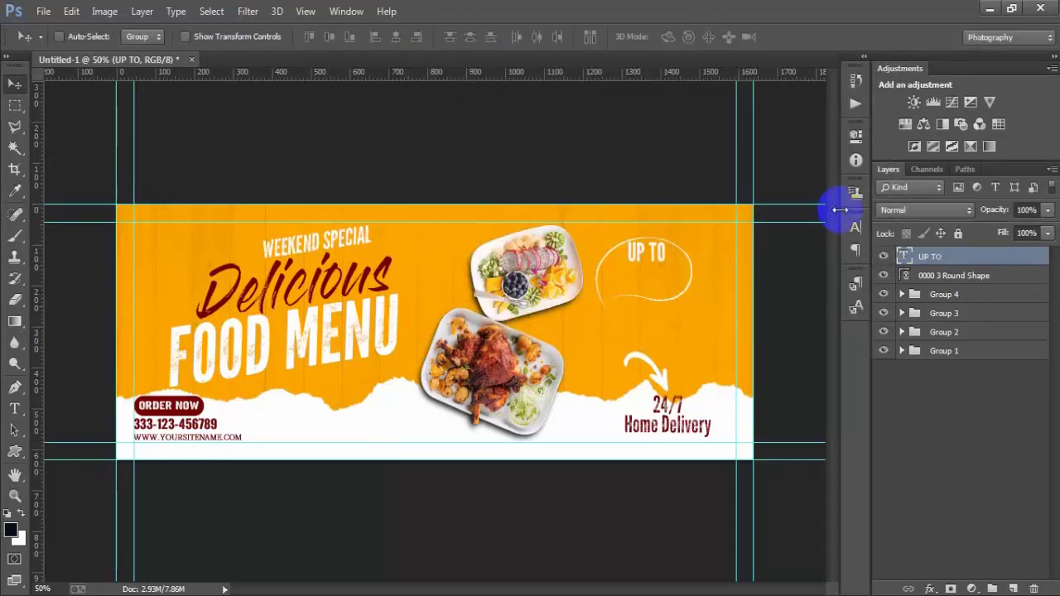
key(ctrl+t)
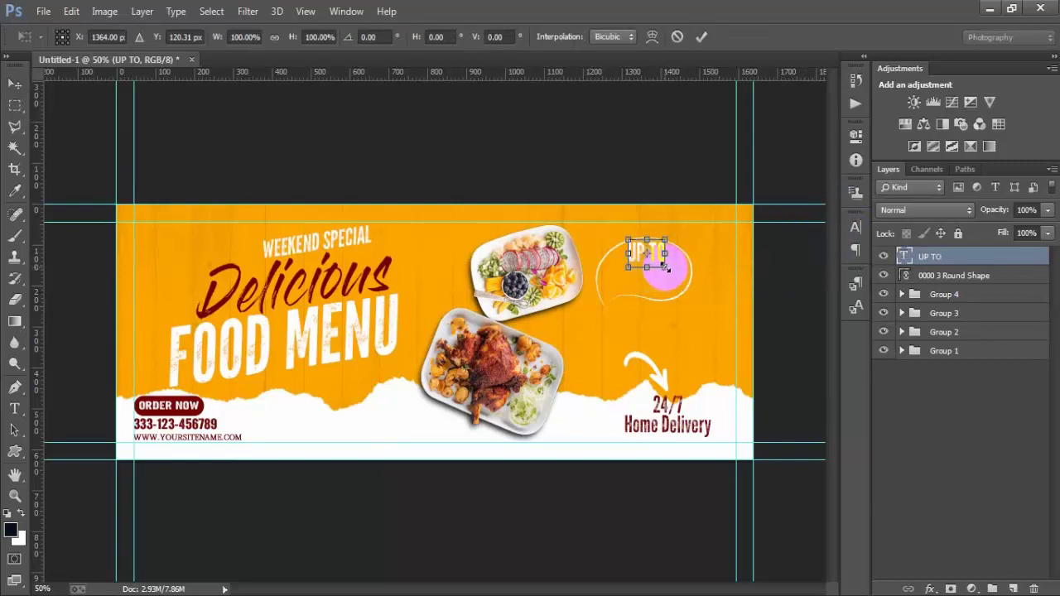
click(700, 36)
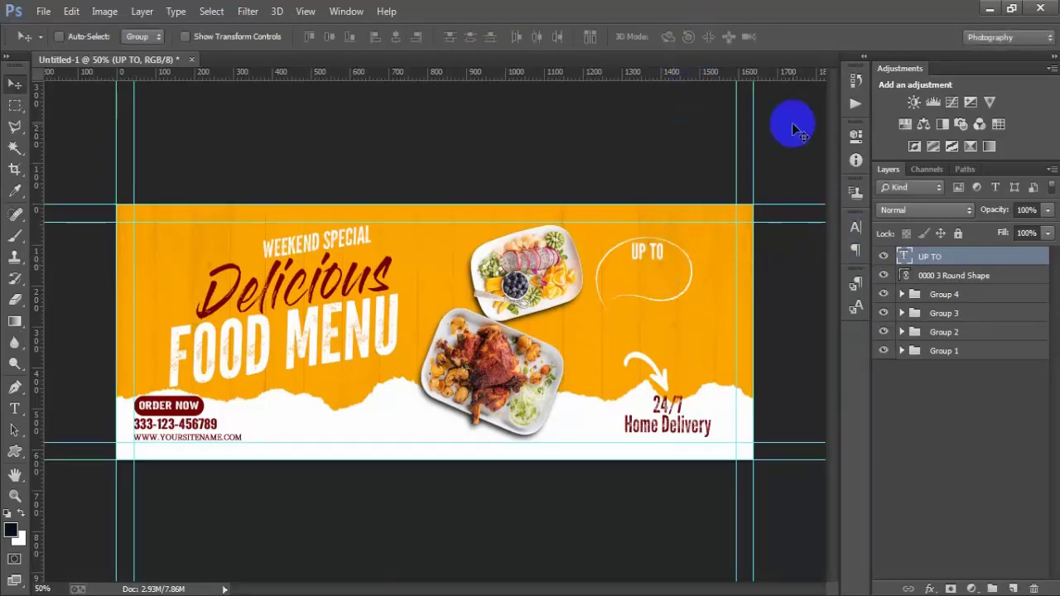
Duplicate UP TO below and left of the original and reword the copy as SAVE.
key(ctrl+j)
drag(650, 262, 616, 284)
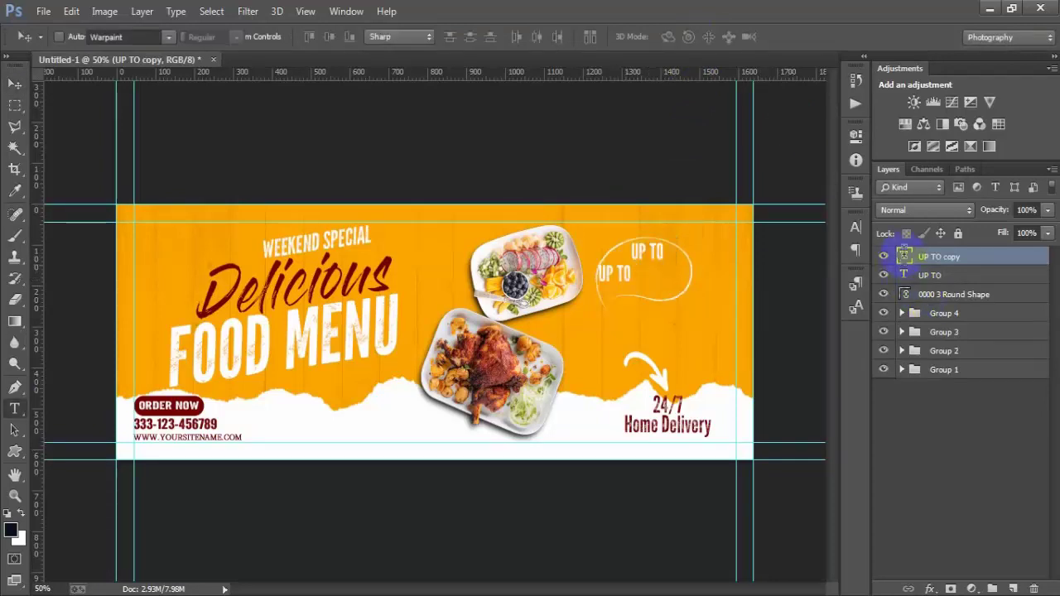
double_click(904, 258)
text(SAVE)
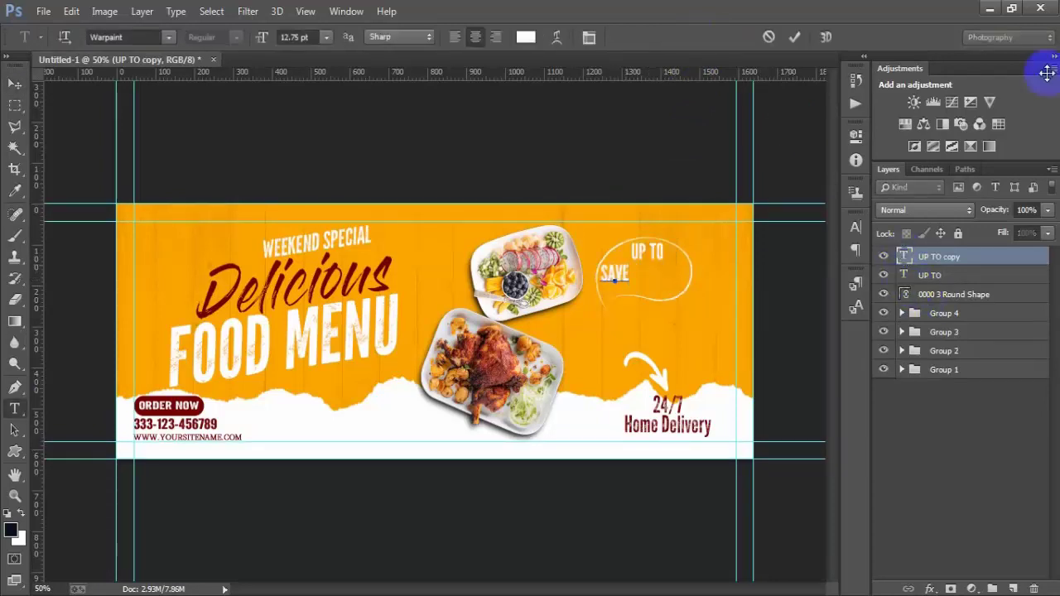
click(794, 36)
key(v)
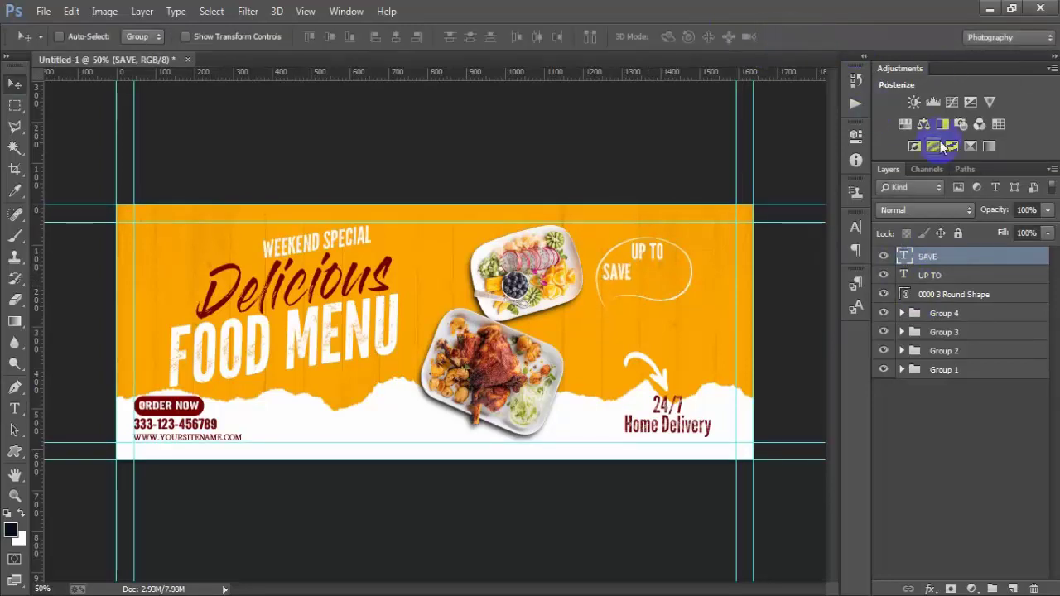
Duplicate SAVE to its right and change the copy's text to 50%.
key(ctrl+j)
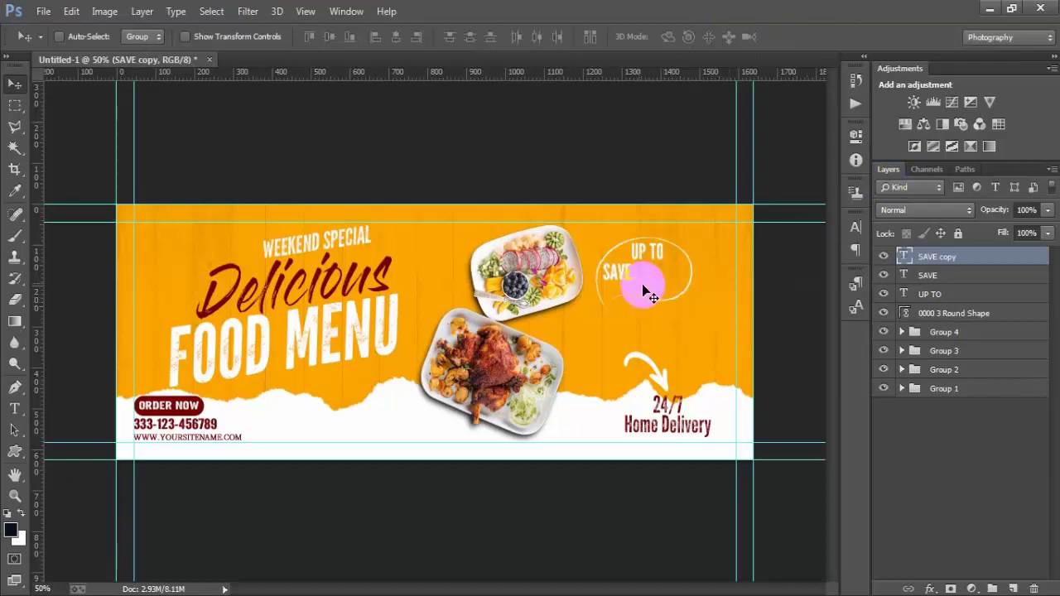
drag(625, 280, 658, 276)
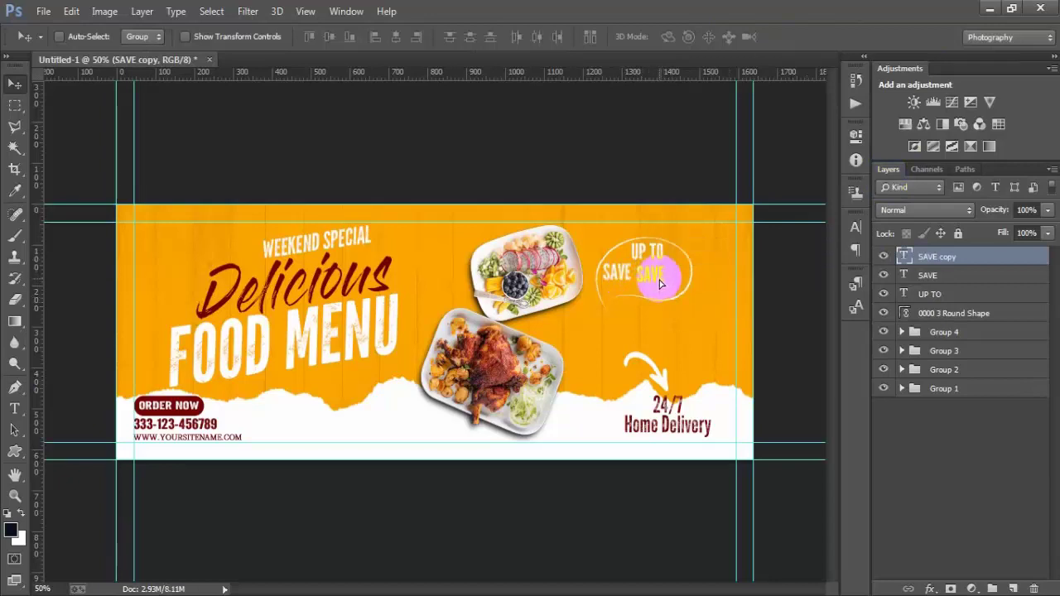
double_click(904, 257)
text(50)
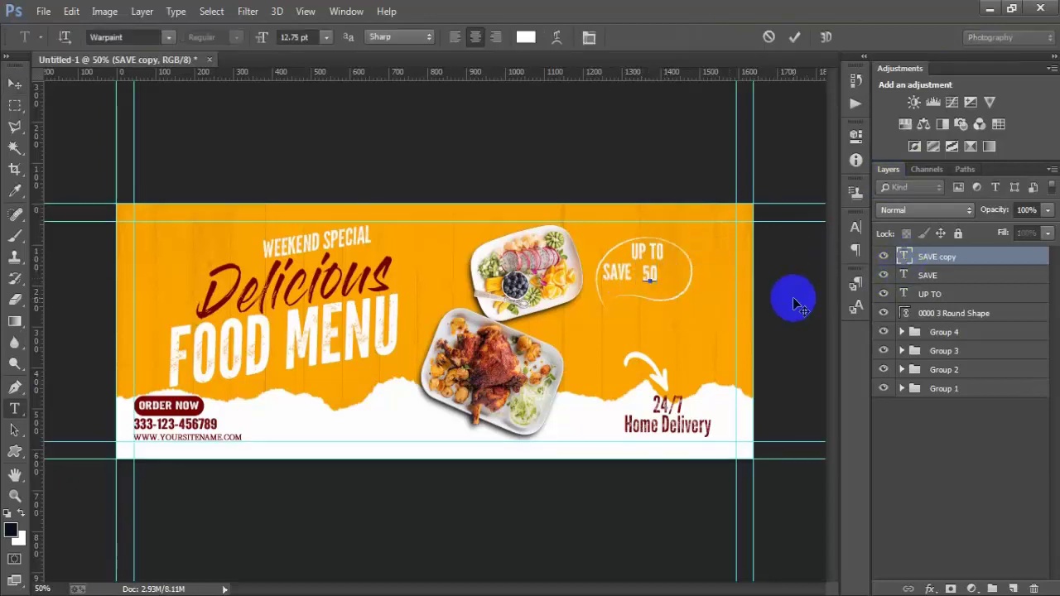
text(%)
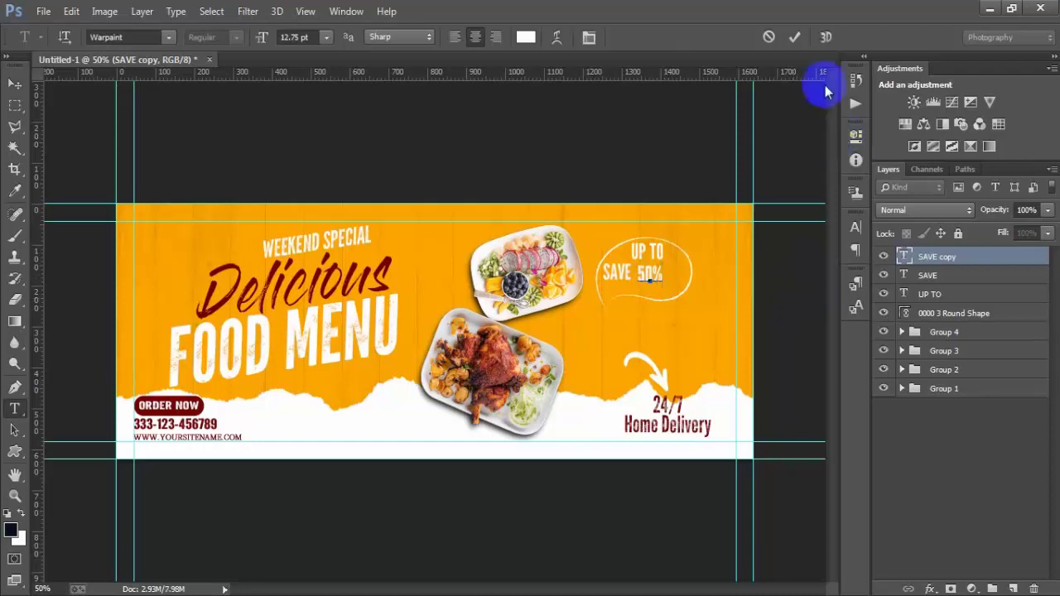
click(794, 38)
key(v)
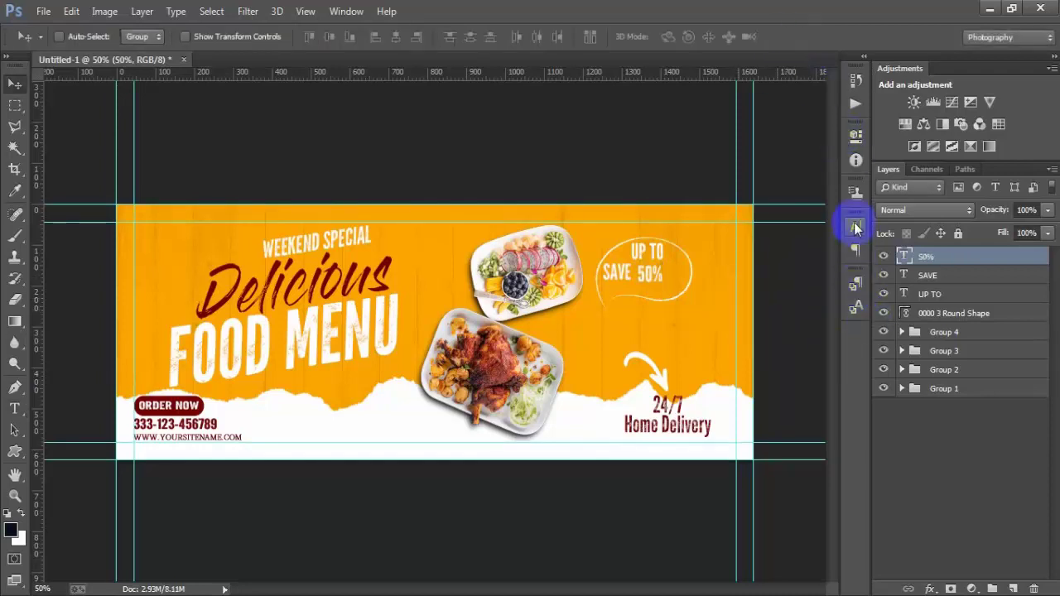
Color 50% dark red, sampled from the banner text, and enlarge it by about a fifth.
click(855, 226)
click(807, 319)
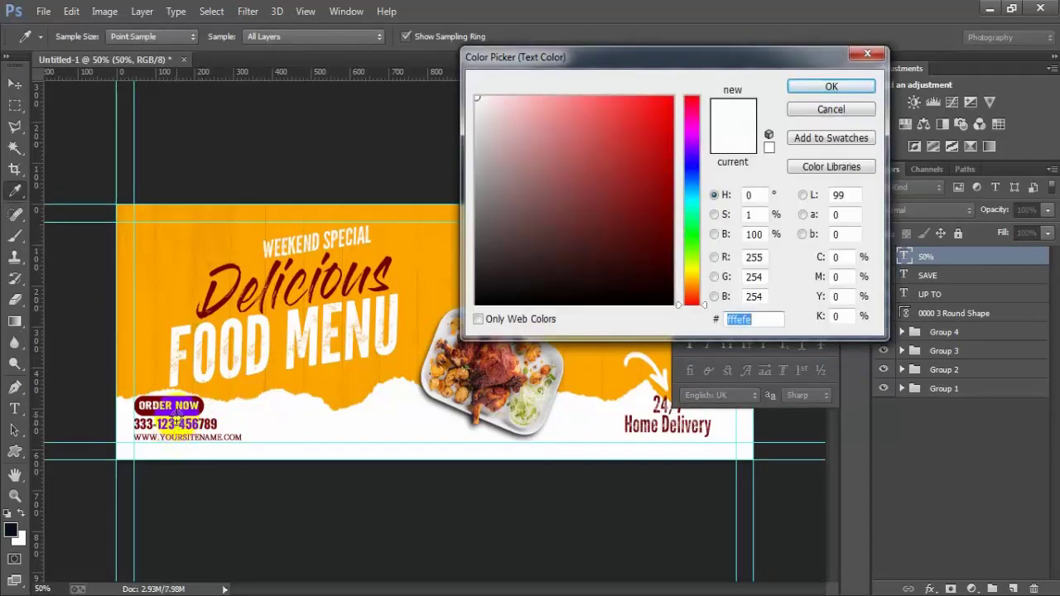
click(176, 422)
click(831, 86)
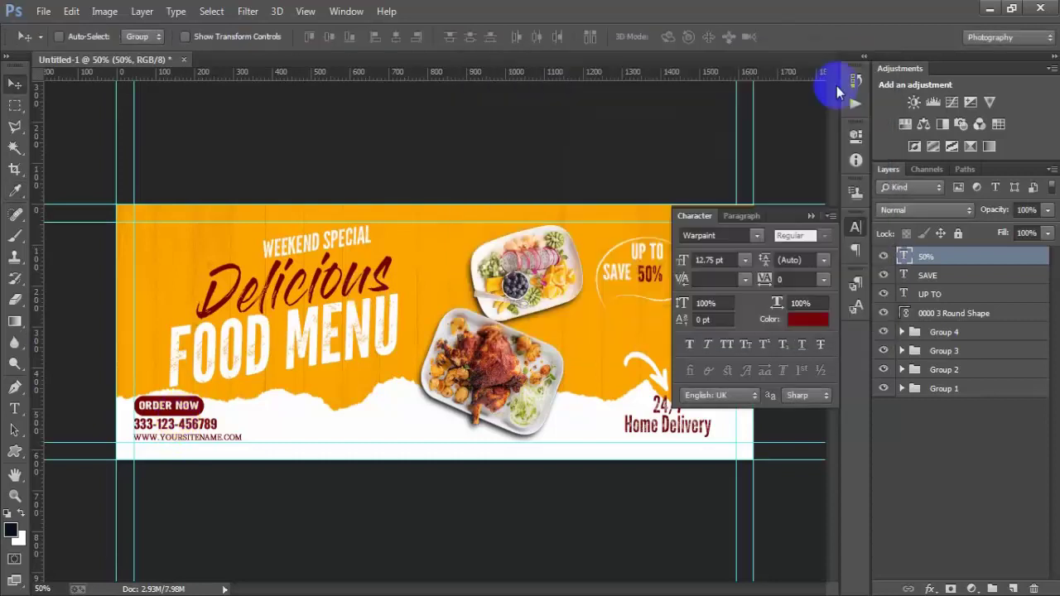
click(810, 216)
key(ctrl+t)
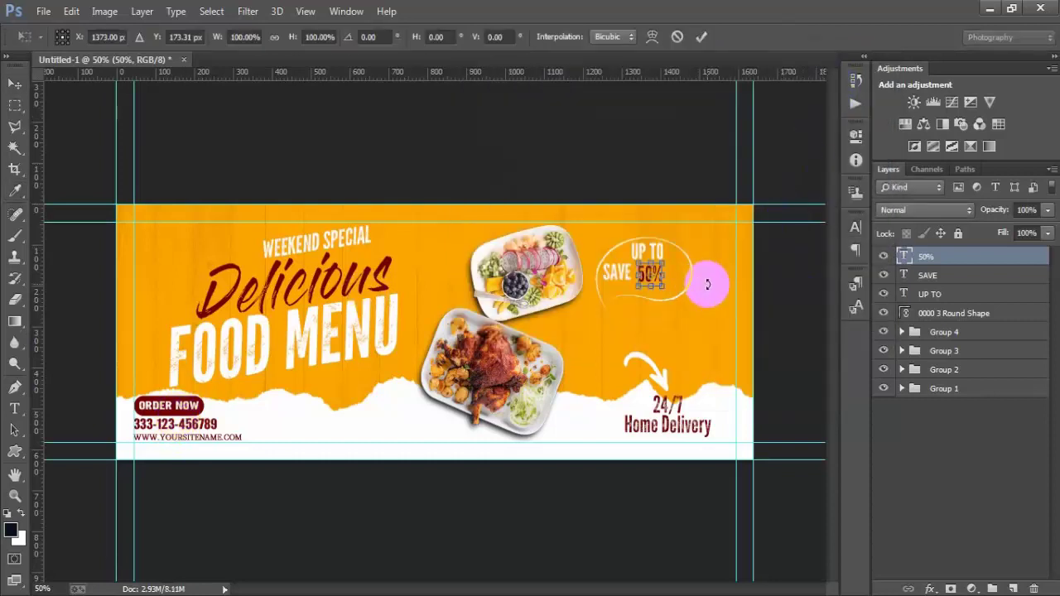
drag(665, 287, 672, 289)
click(701, 36)
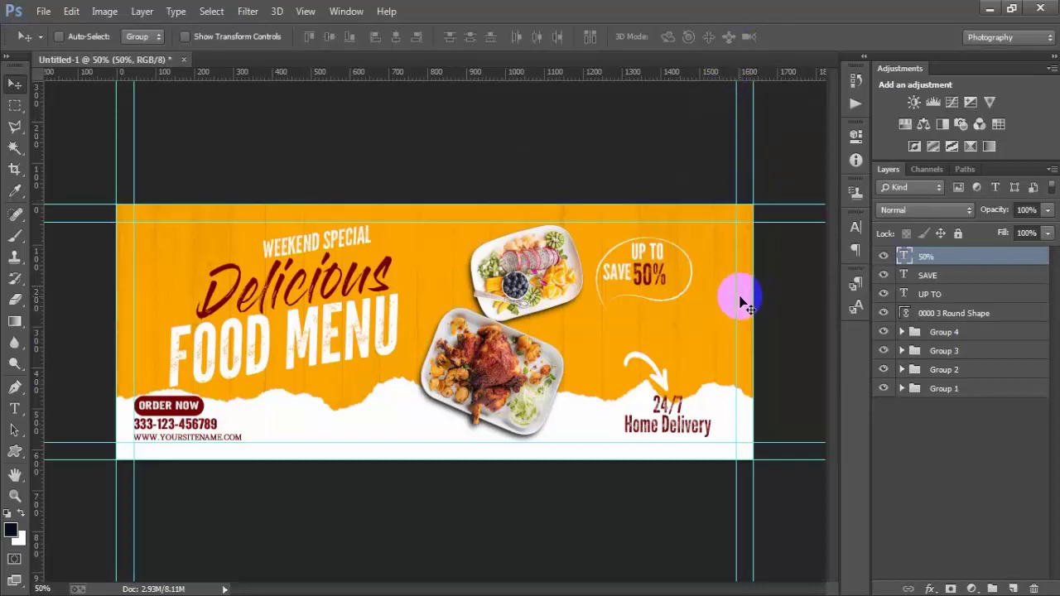
Add an OFF copy of SAVE to the right of 50%, then select all badge layers.
click(956, 276)
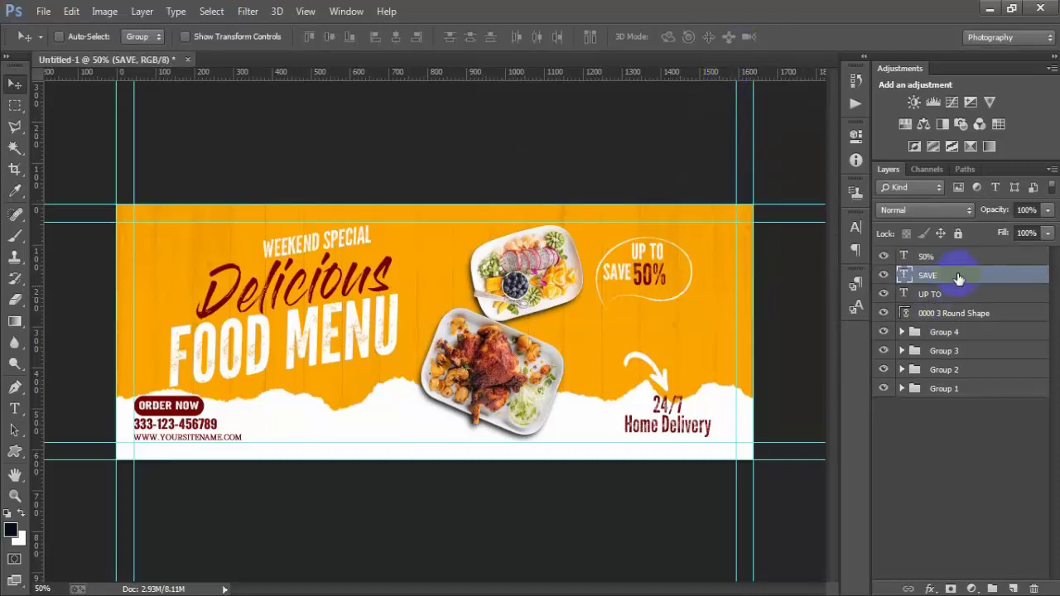
key(ctrl+j)
drag(619, 271, 683, 272)
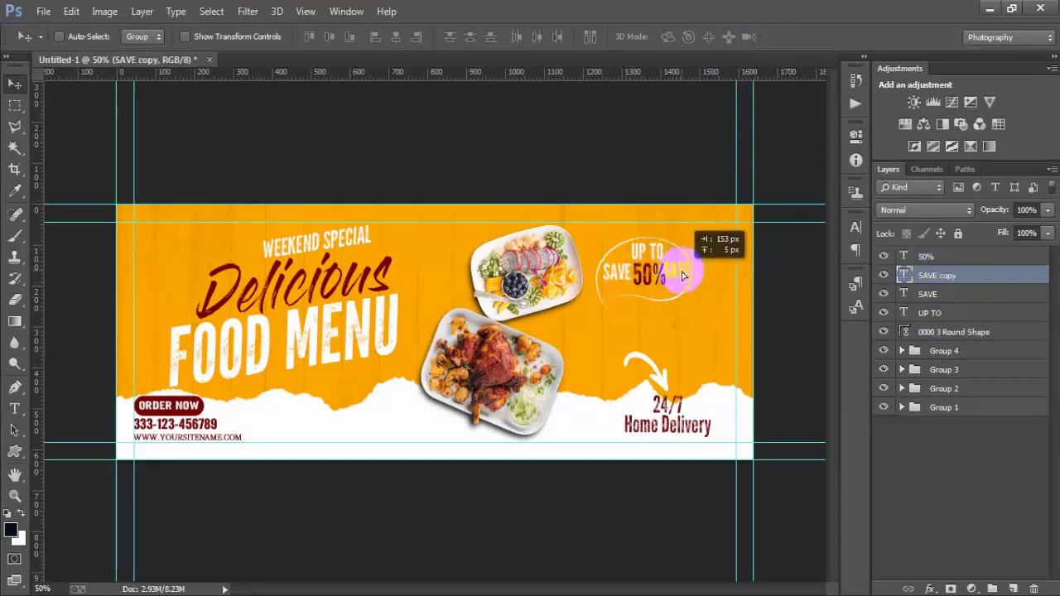
double_click(903, 276)
text(OFF)
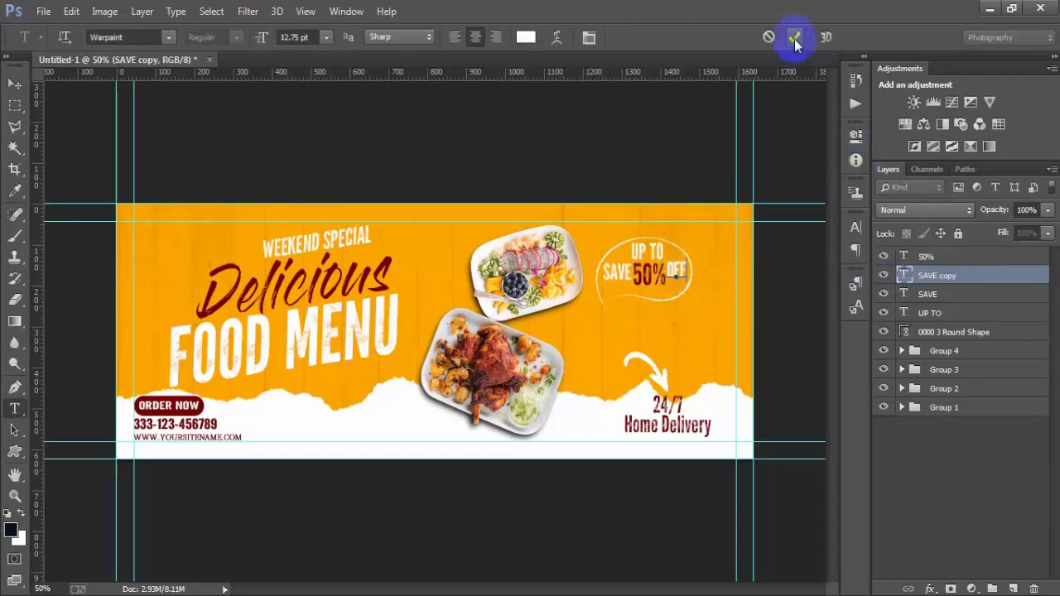
click(793, 36)
key(v)
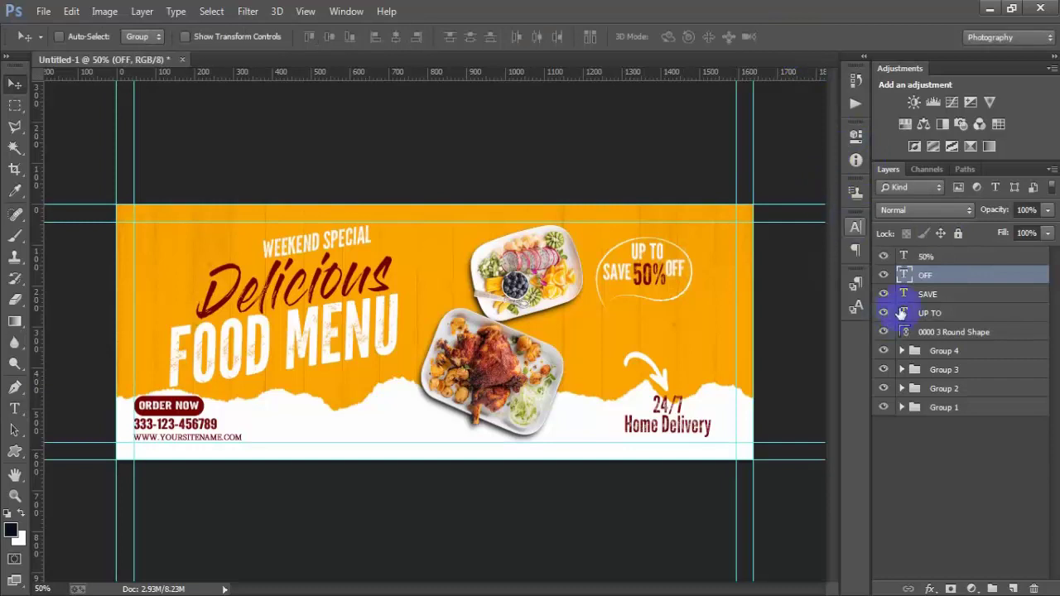
shift+click(969, 331)
shift+click(959, 256)
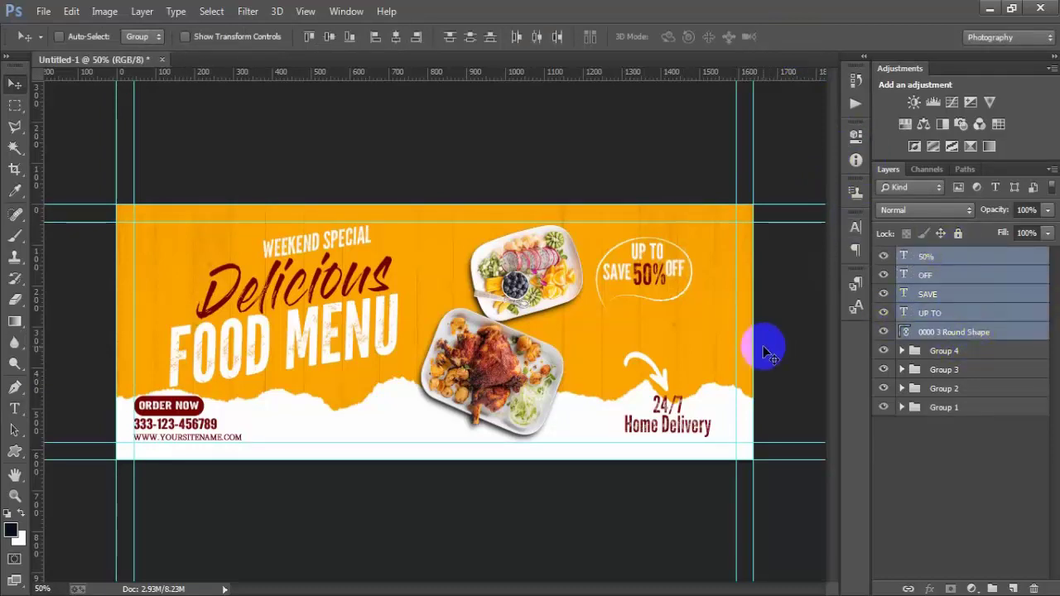
Group the five badge layers as Group 5 and add an empty layer above it.
key(ctrl+g)
click(884, 258)
click(884, 258)
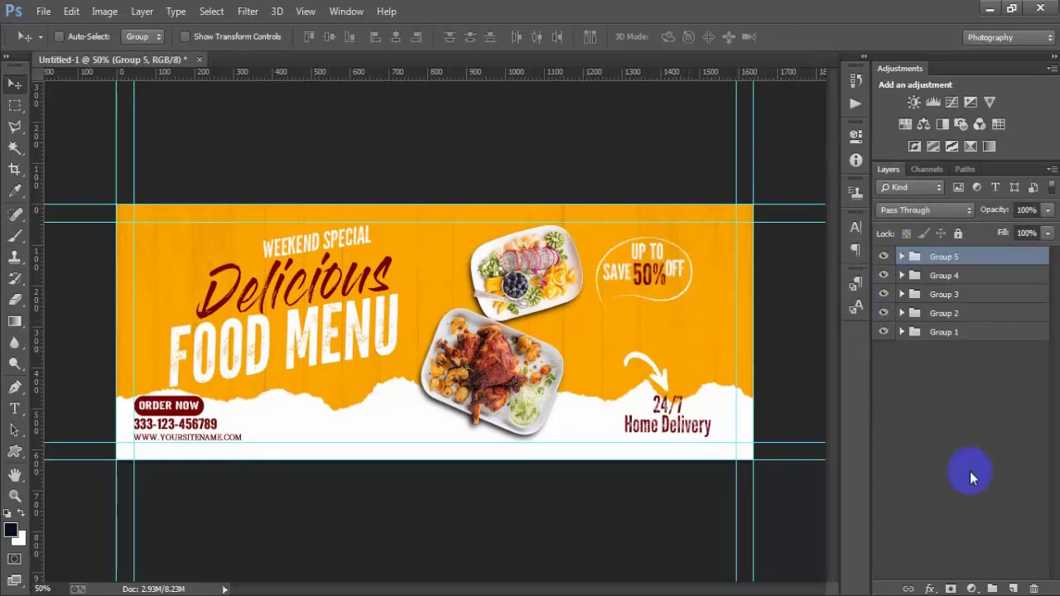
click(1011, 588)
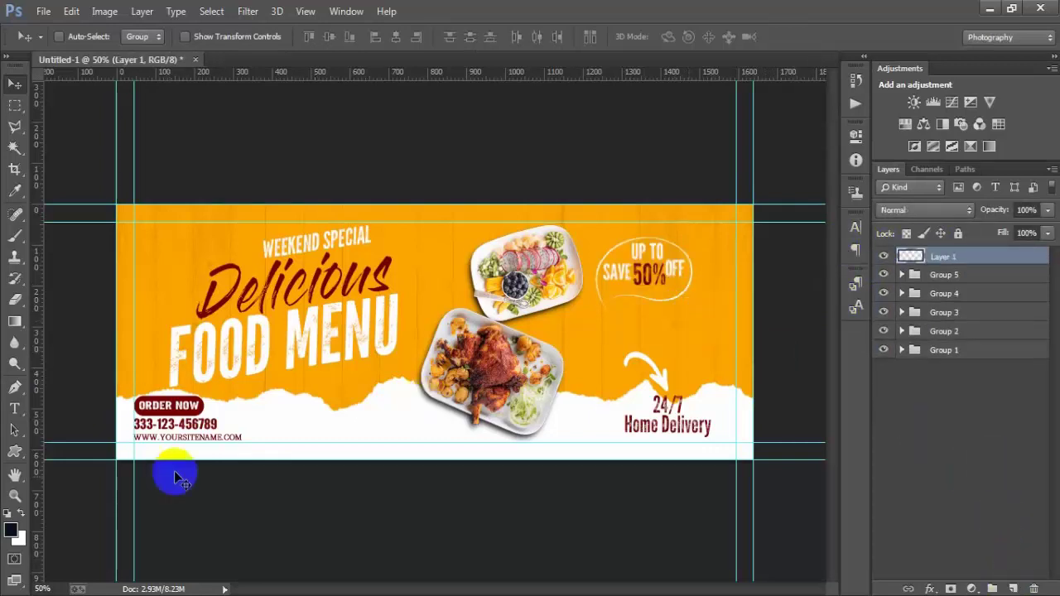
Draw a small 34×38 px rectangle near the banner's top-left corner.
click(14, 450)
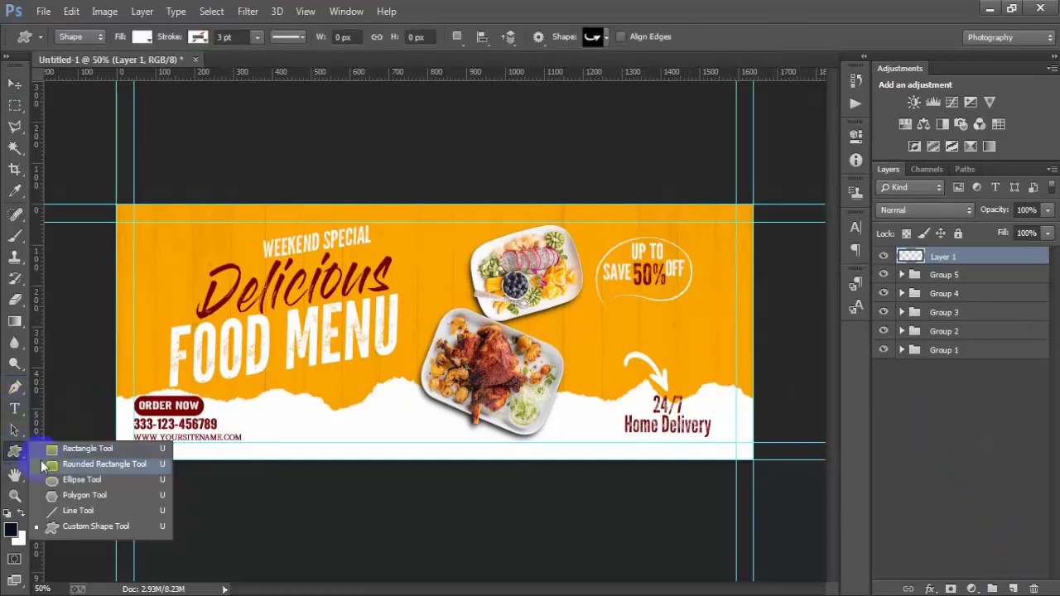
click(74, 449)
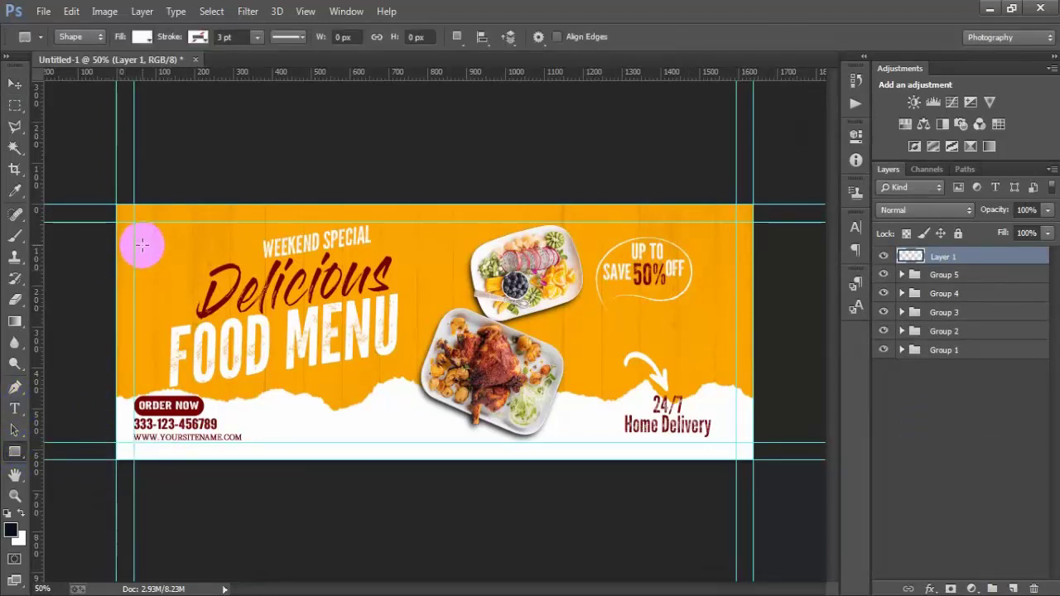
drag(142, 238, 155, 258)
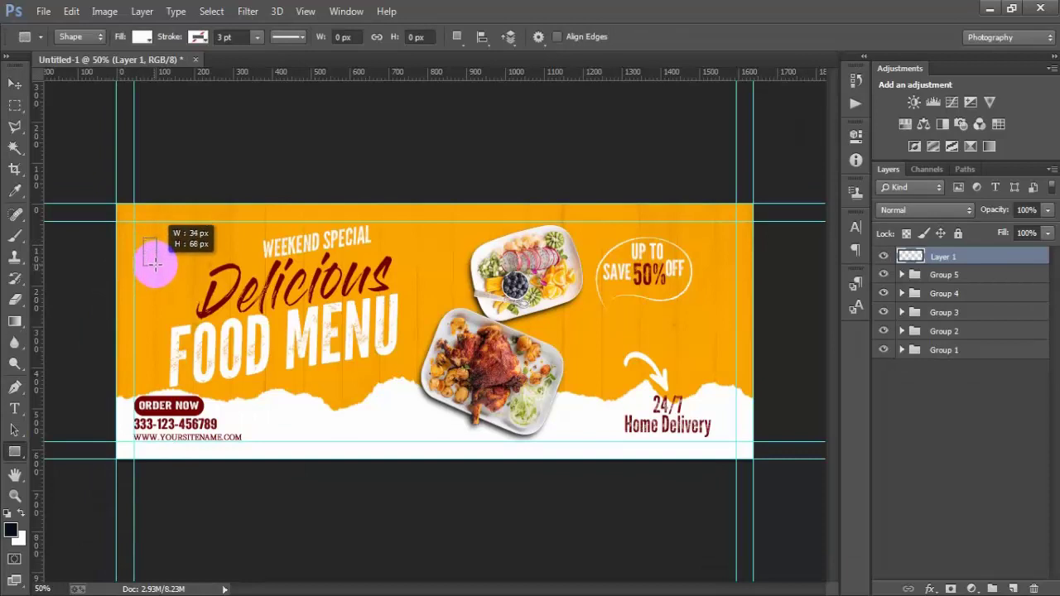
drag(155, 259, 157, 253)
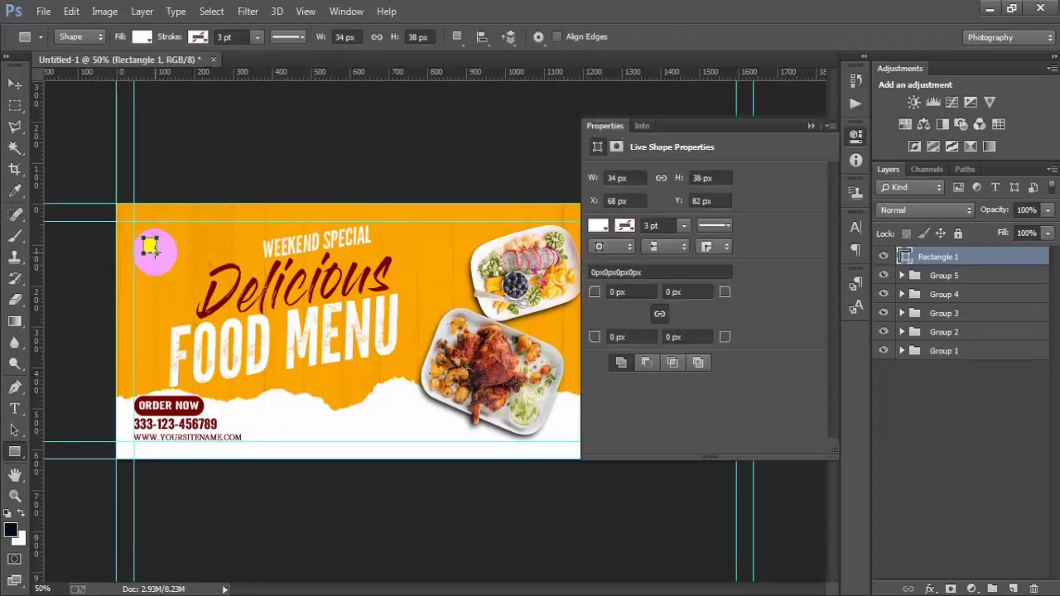
Give the rectangle no fill and a 0.1 pt dark red stroke sampled from ORDER NOW.
click(598, 225)
click(610, 252)
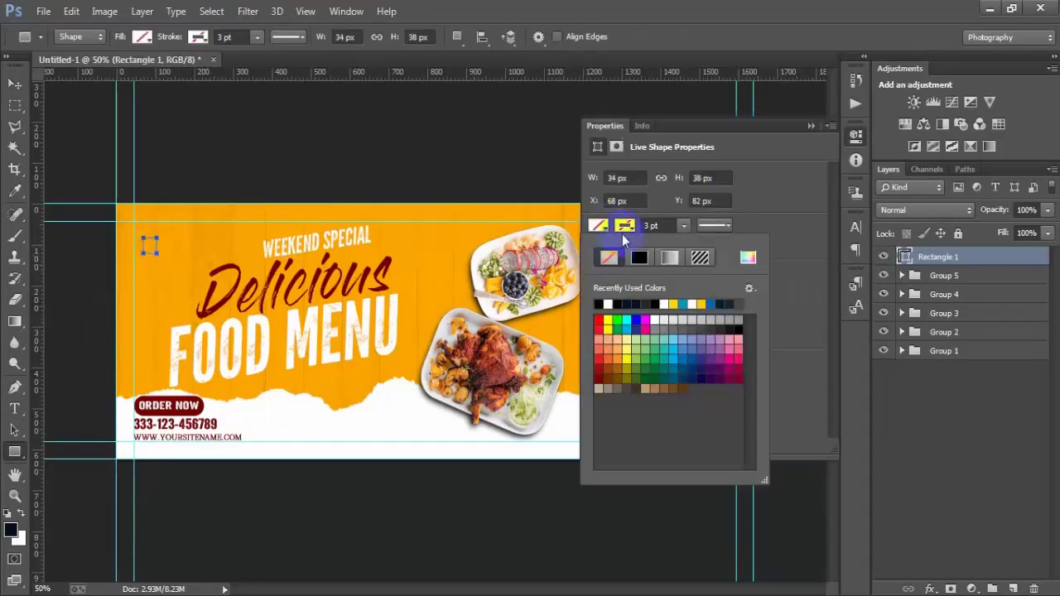
click(626, 227)
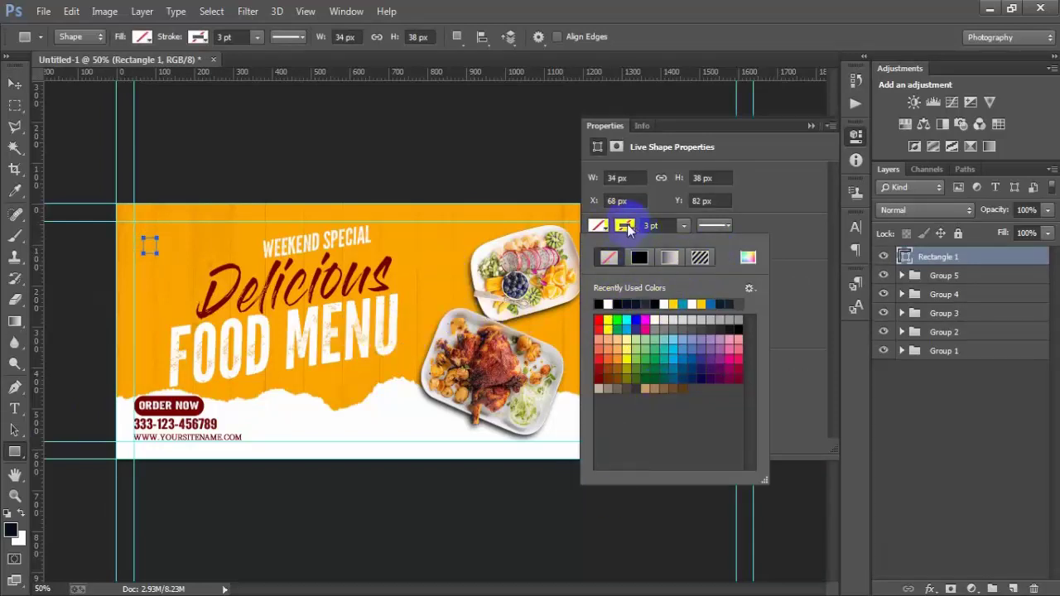
click(747, 257)
click(171, 408)
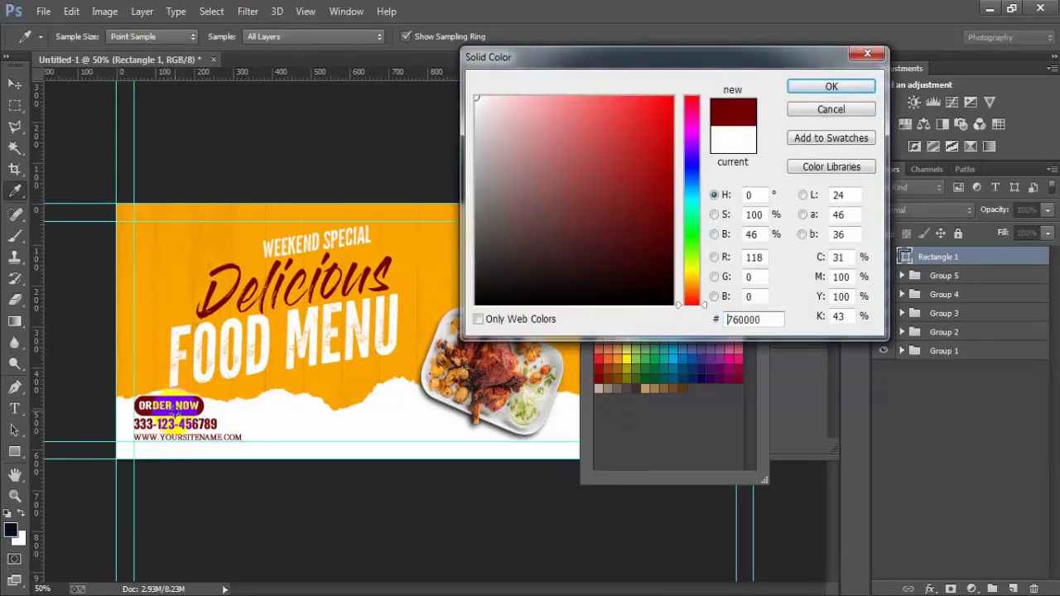
click(830, 87)
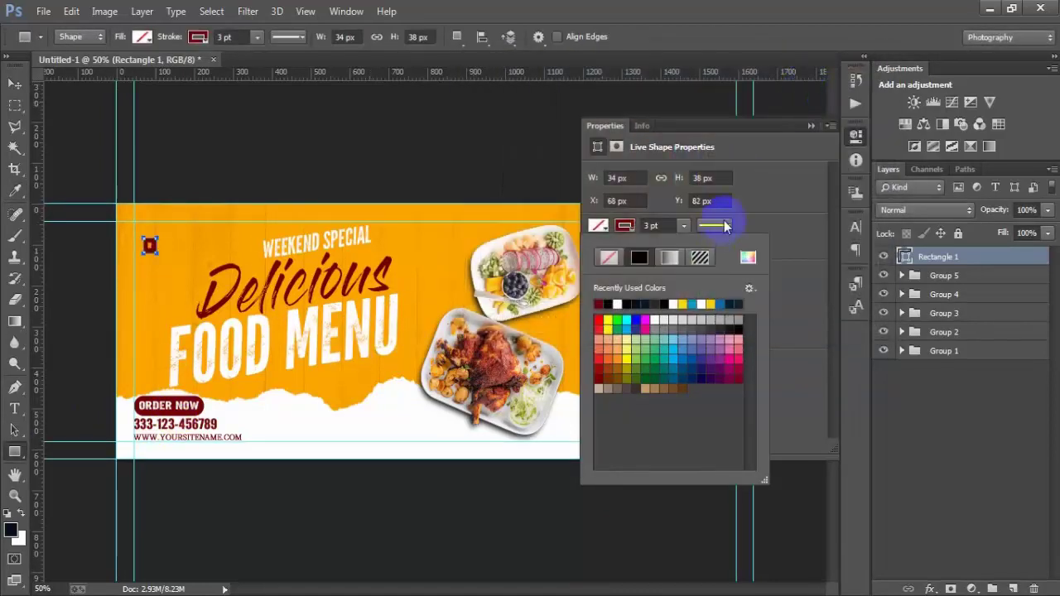
click(684, 228)
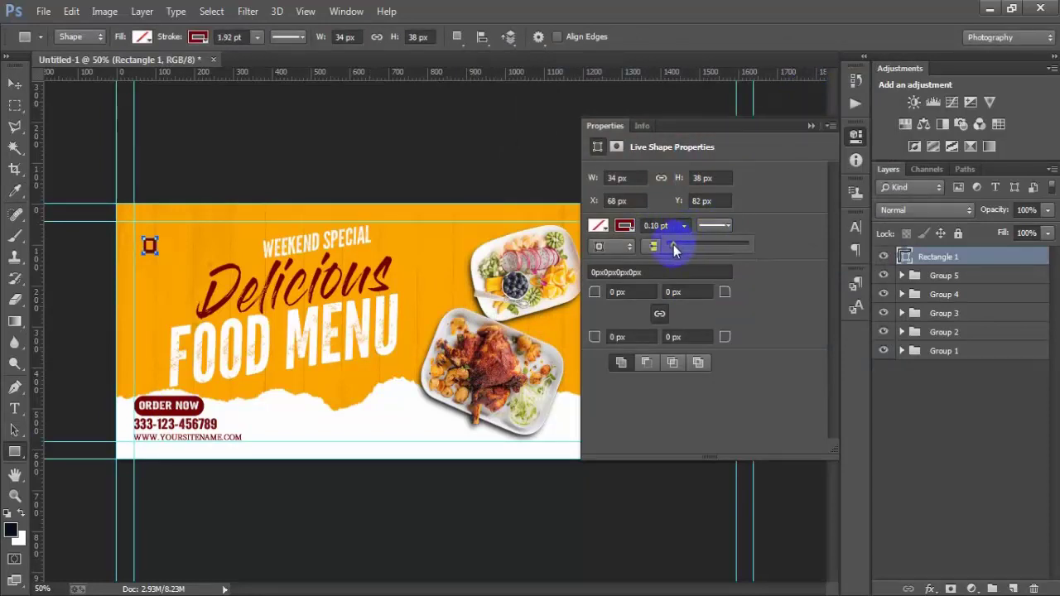
click(811, 125)
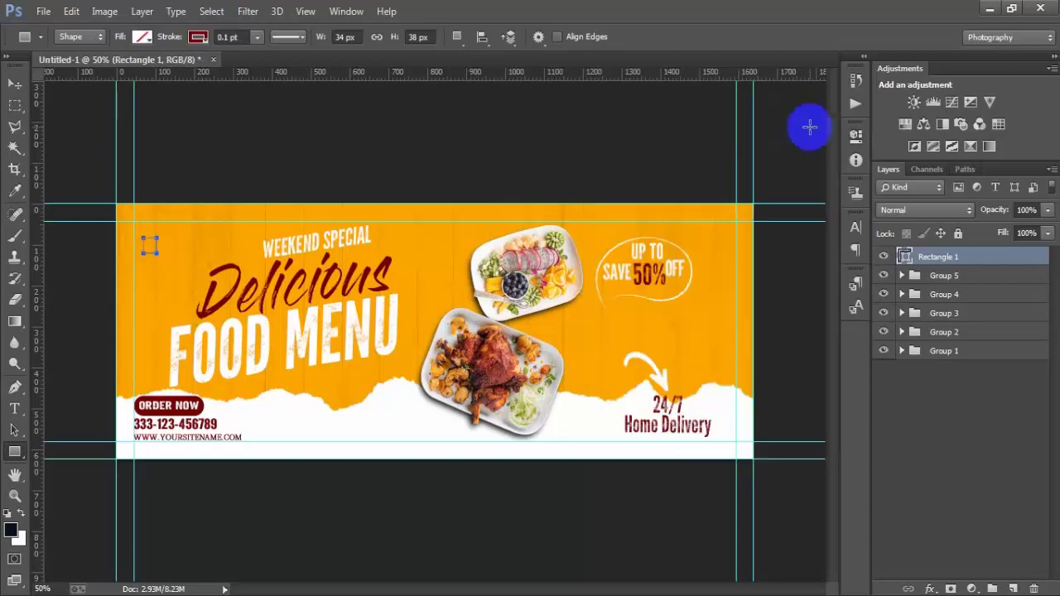
click(14, 84)
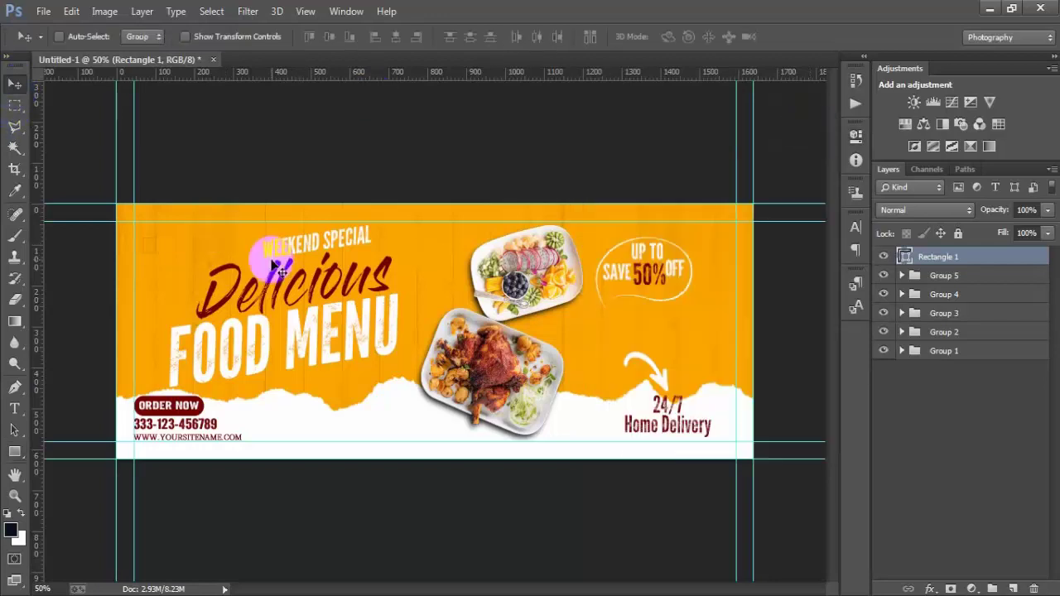
Duplicate the square, offset the copy slightly down-right, and add an empty layer above.
key(ctrl+j)
drag(153, 250, 161, 255)
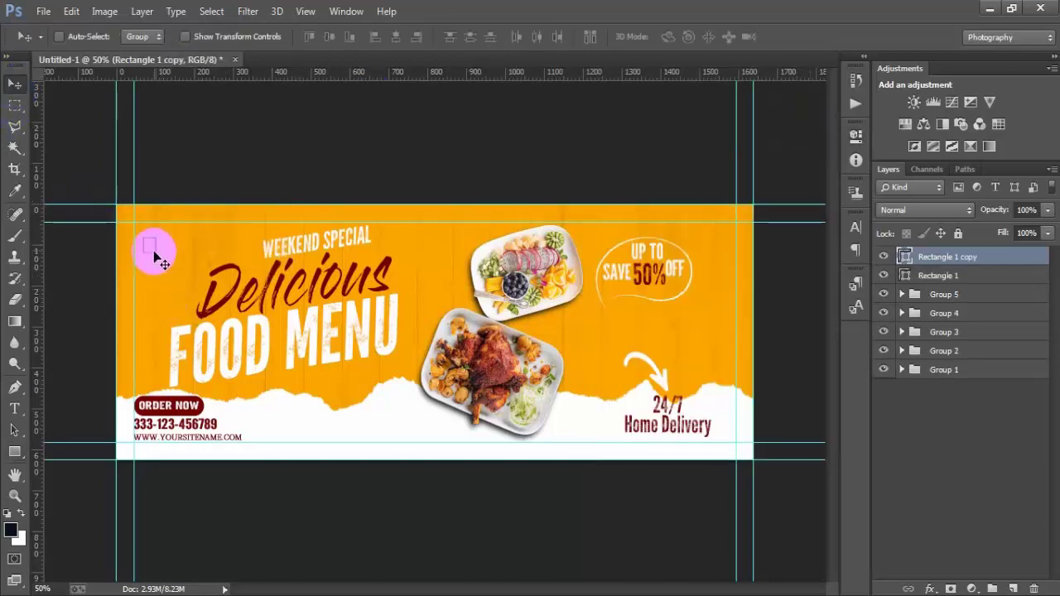
click(922, 277)
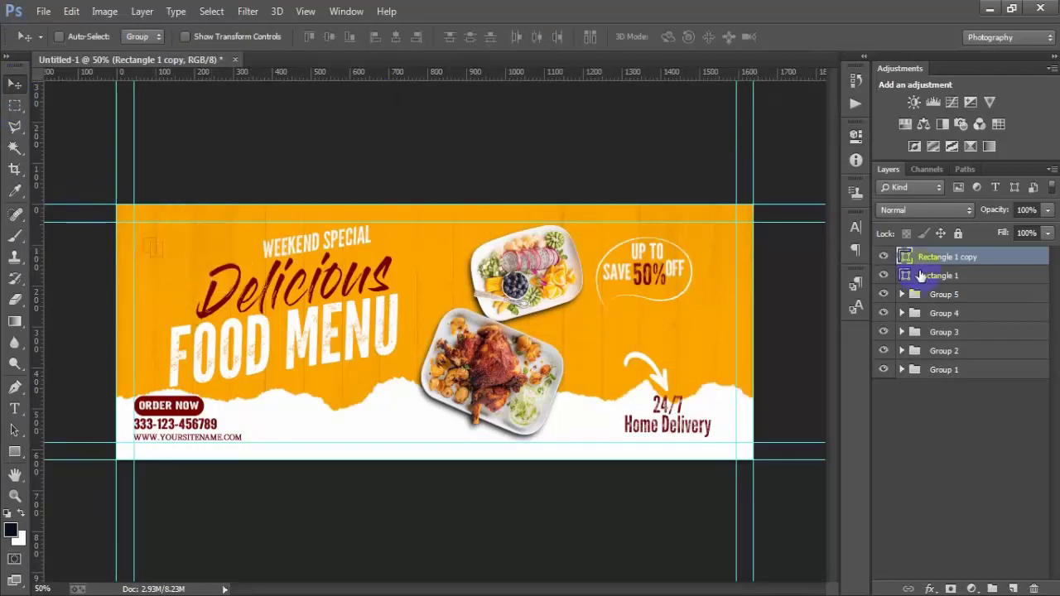
shift+click(999, 275)
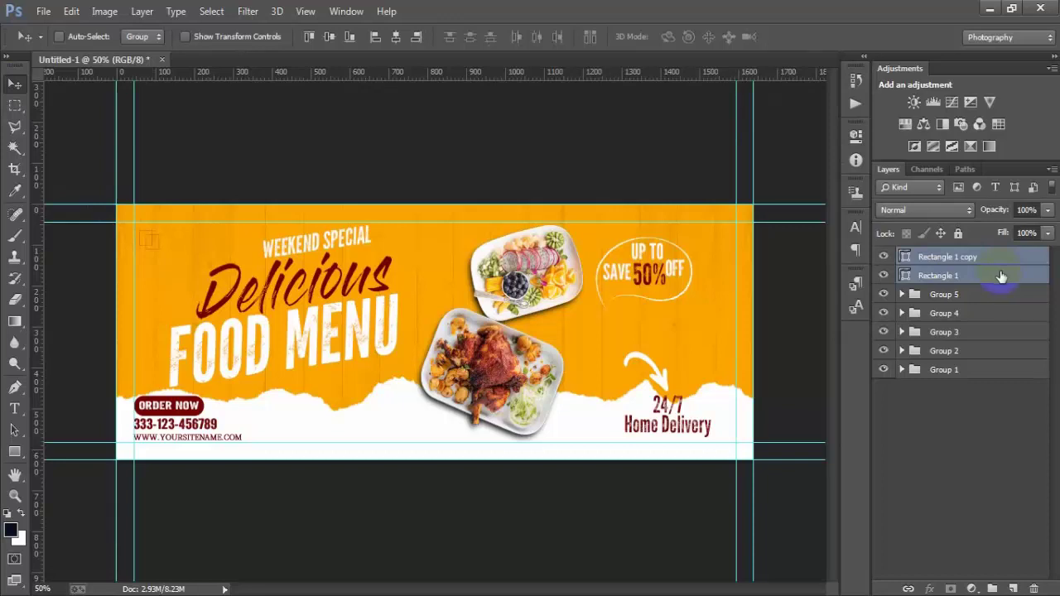
click(1009, 260)
click(1013, 588)
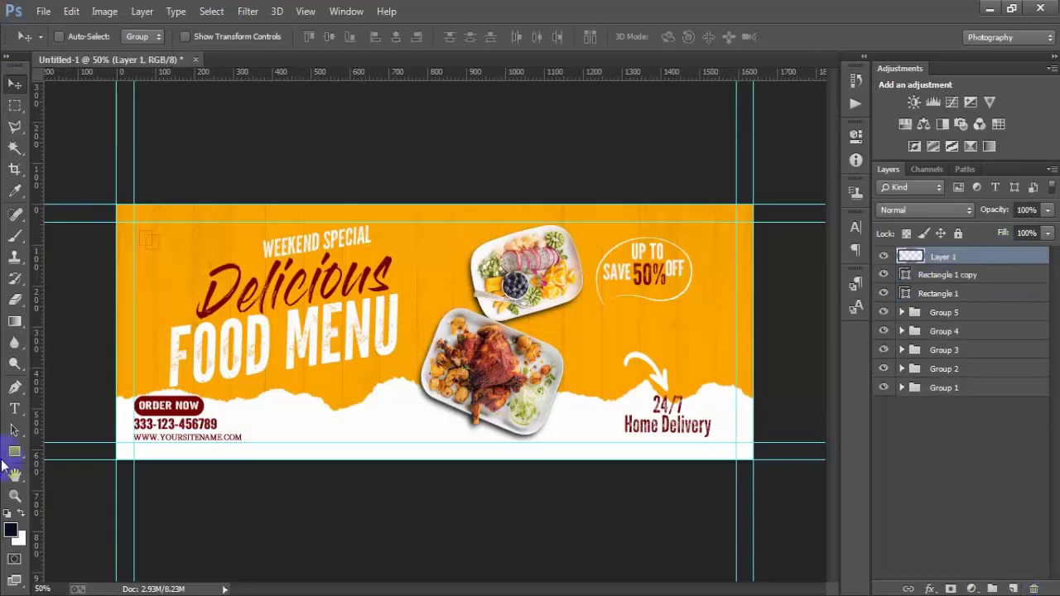
click(14, 408)
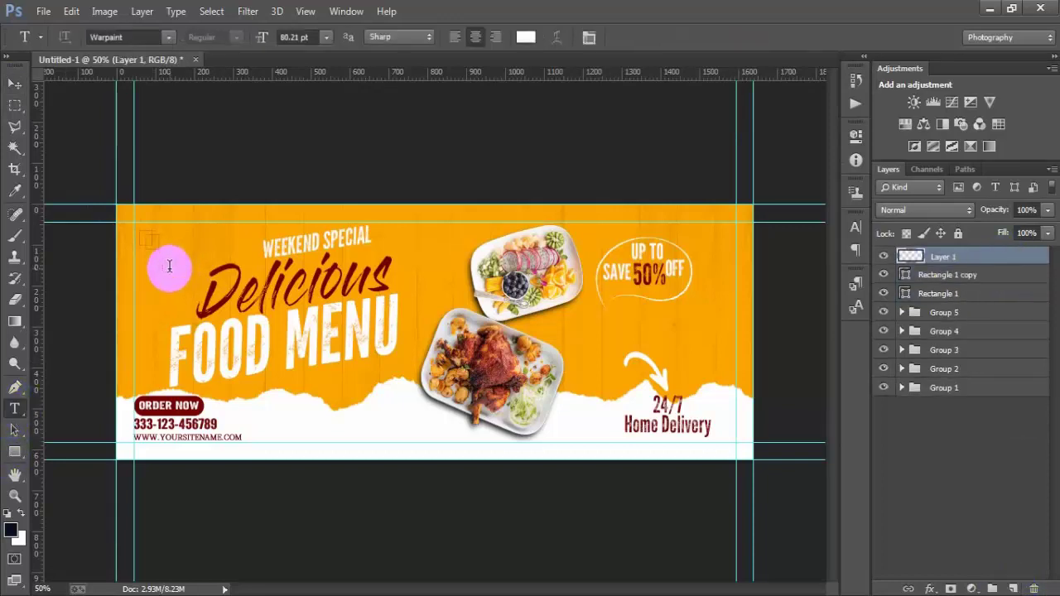
Type LOGO in white and scale it down to sit beside the two squares.
click(169, 265)
text(LOGO)
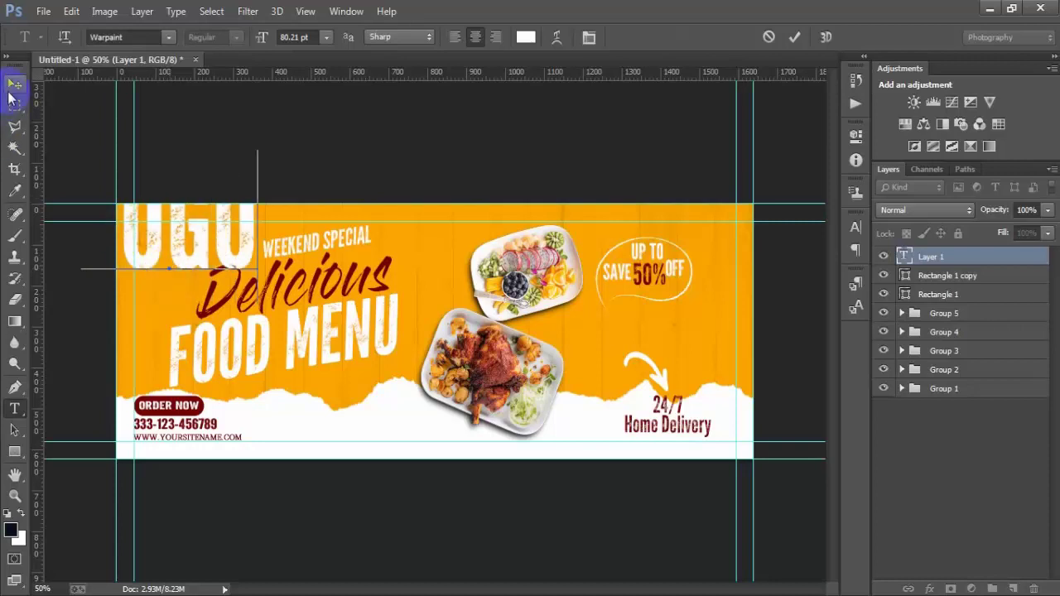
click(14, 84)
click(855, 227)
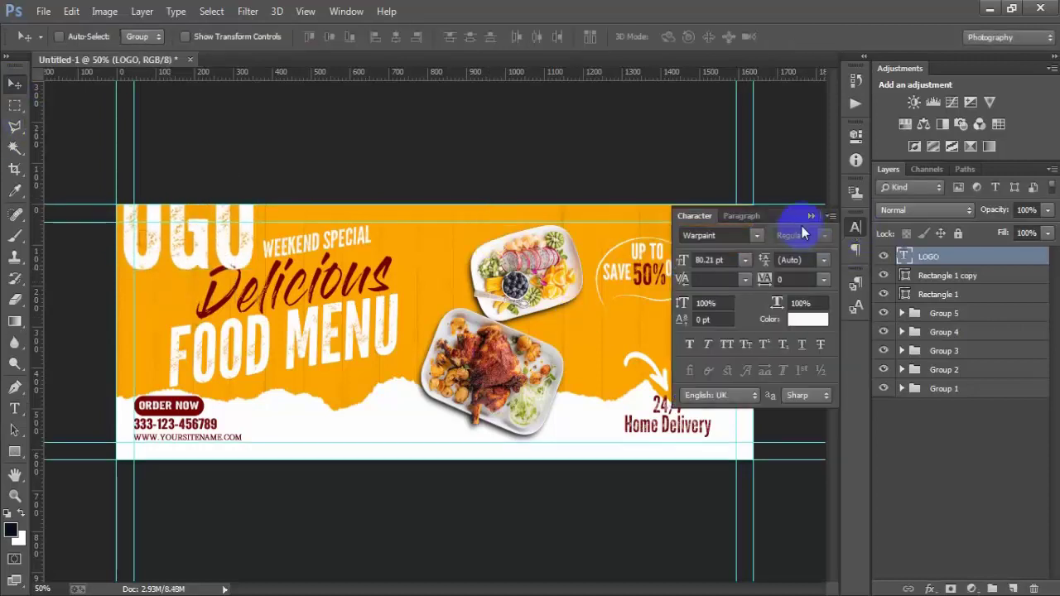
click(494, 364)
key(ctrl+t)
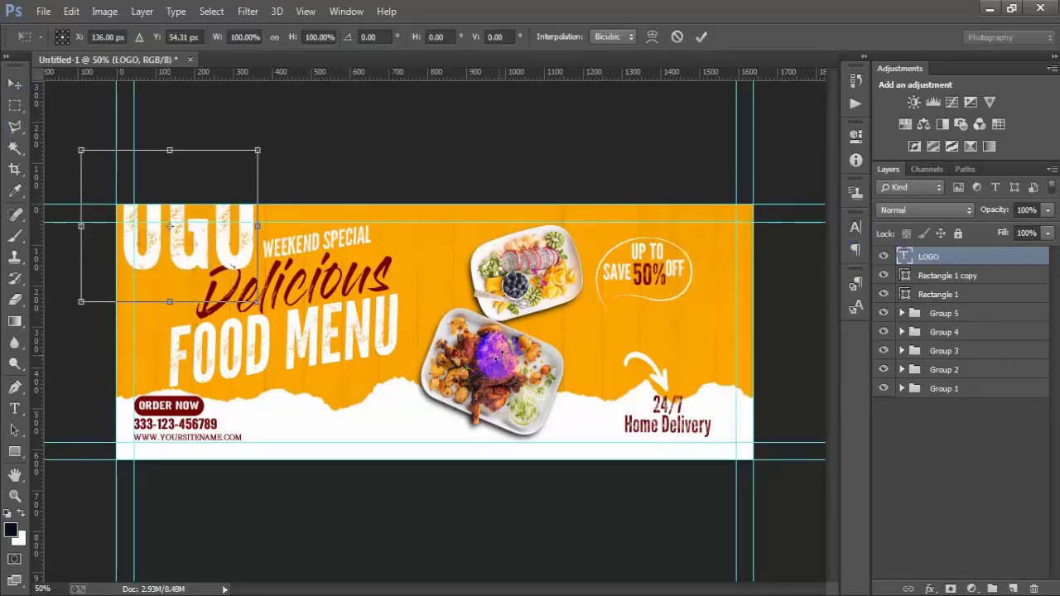
drag(257, 301, 181, 234)
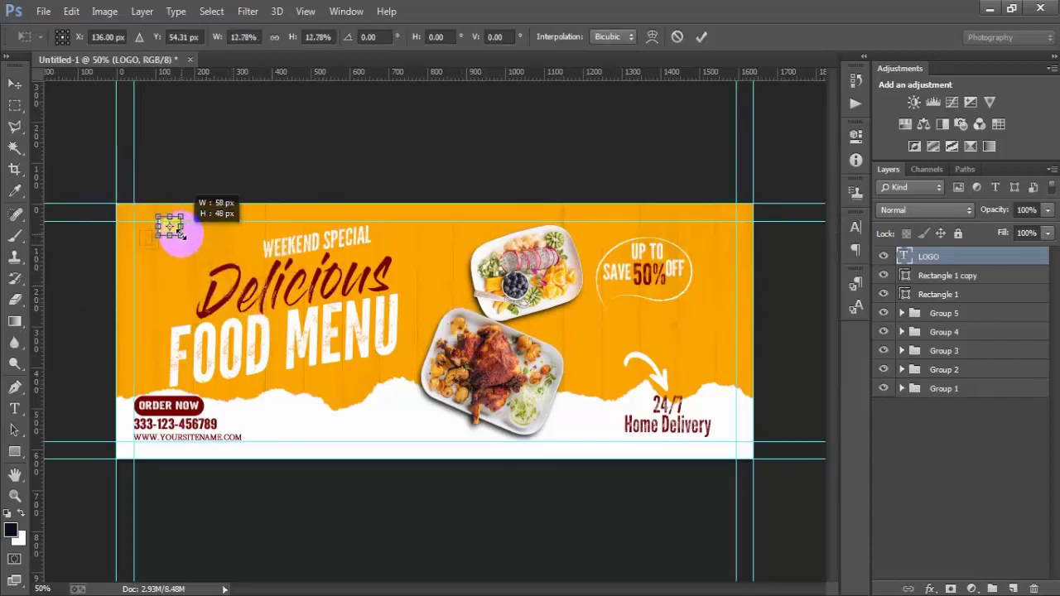
click(702, 37)
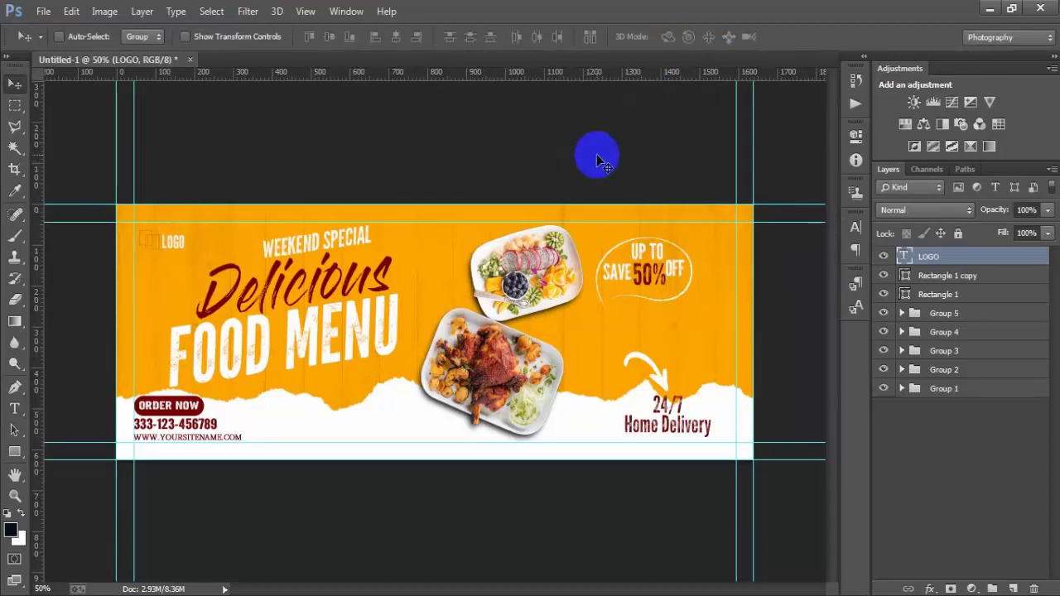
Group LOGO with both squares as Group 6 and scale it to about 87%.
ctrl+click(1008, 296)
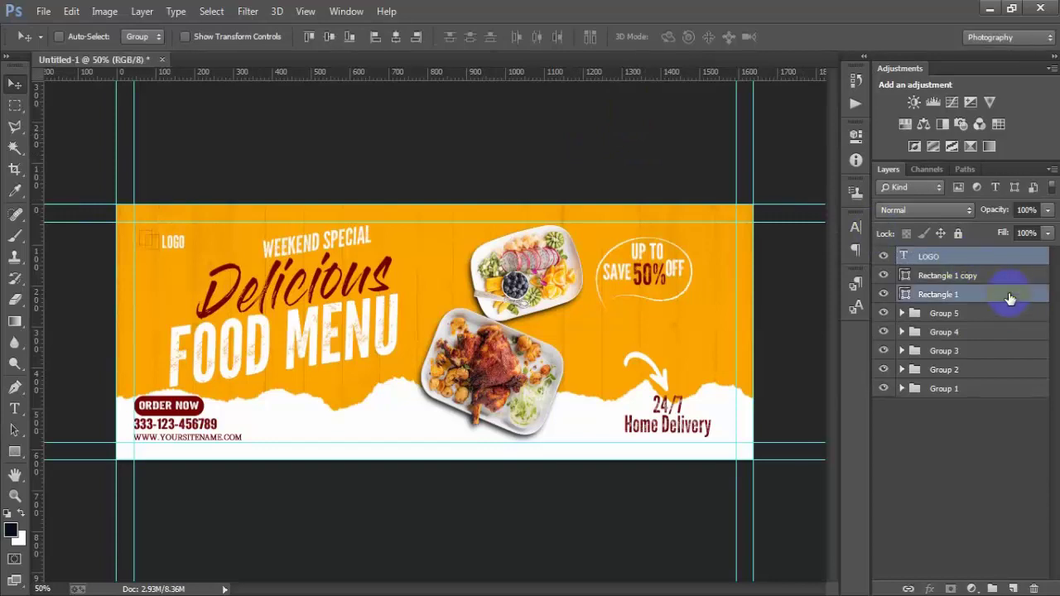
ctrl+click(1002, 276)
key(ctrl+g)
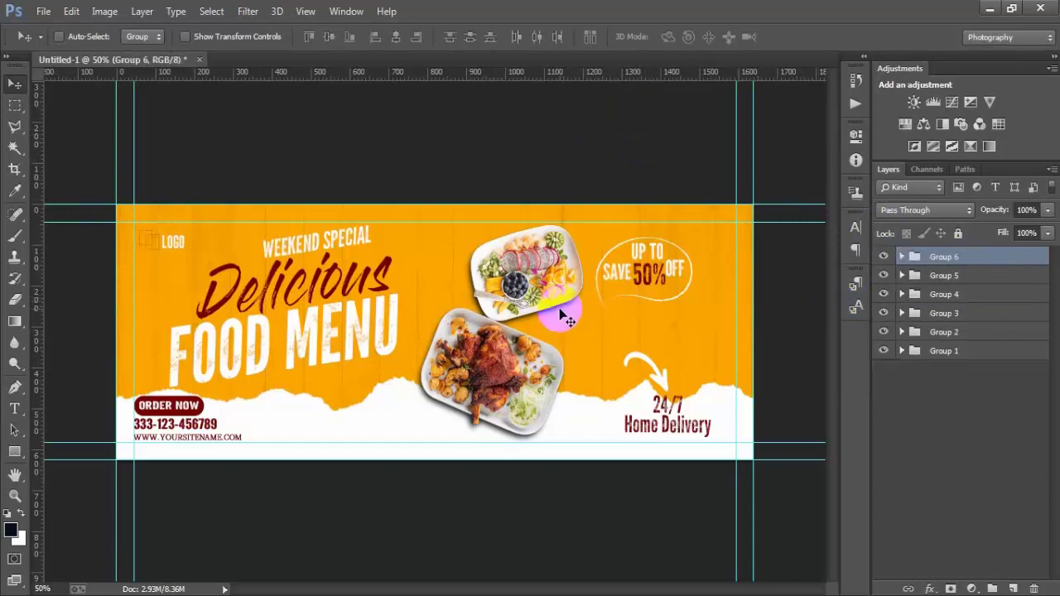
key(ctrl+t)
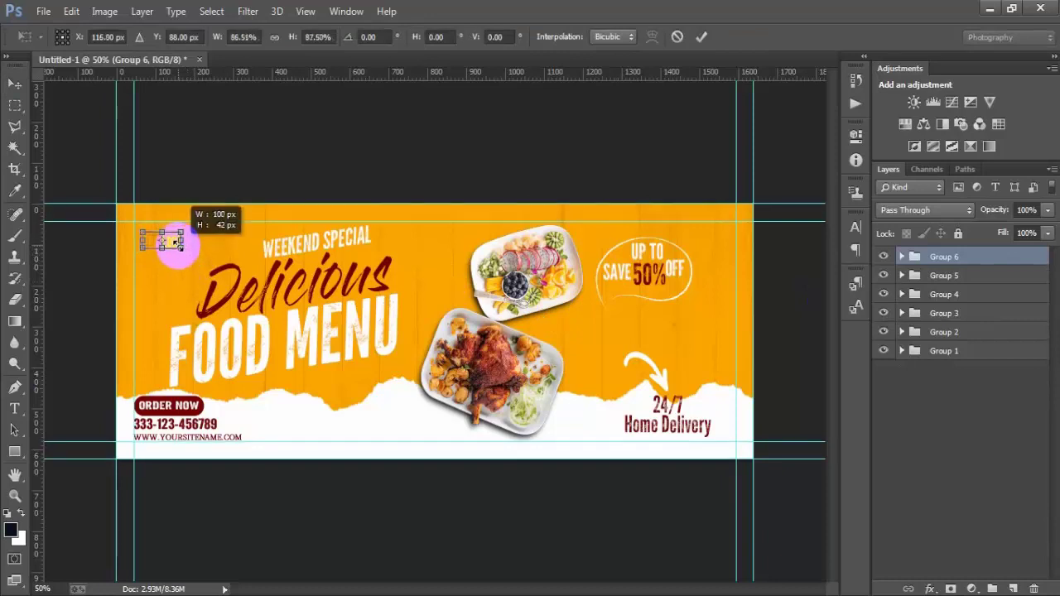
drag(177, 245, 180, 247)
click(702, 37)
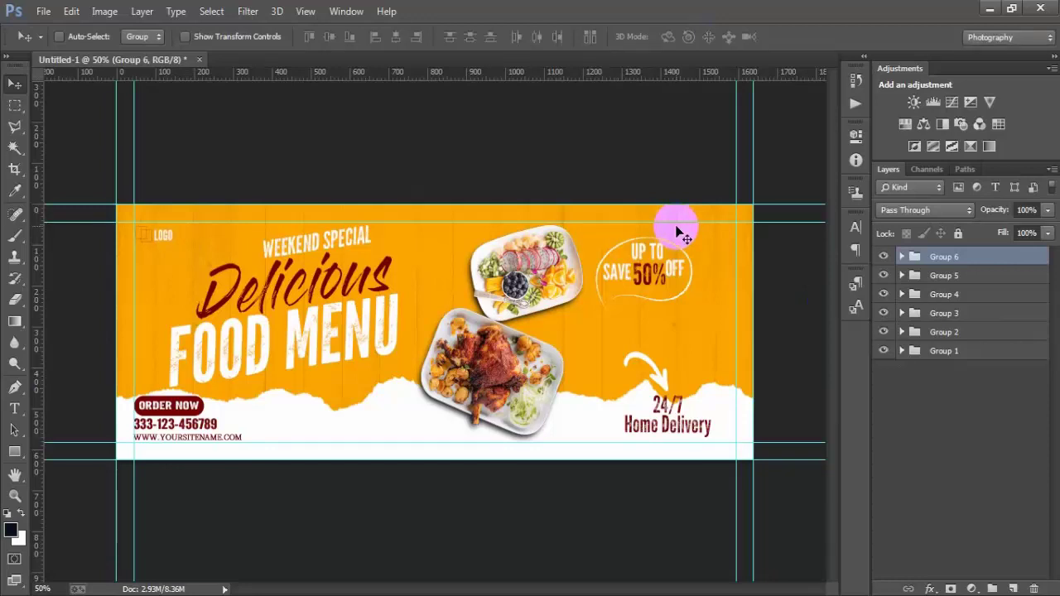
click(902, 256)
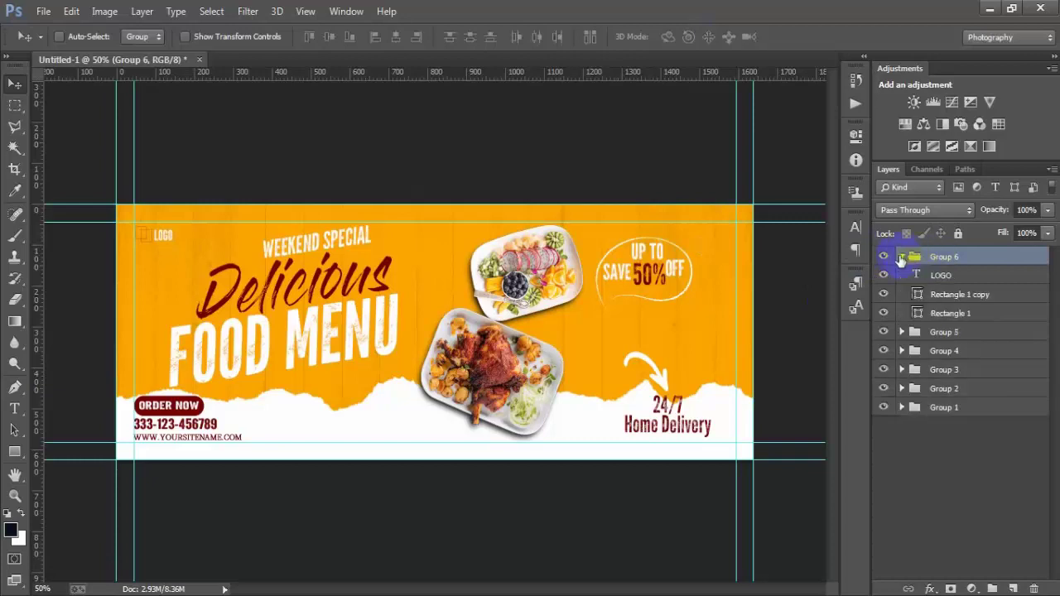
click(959, 281)
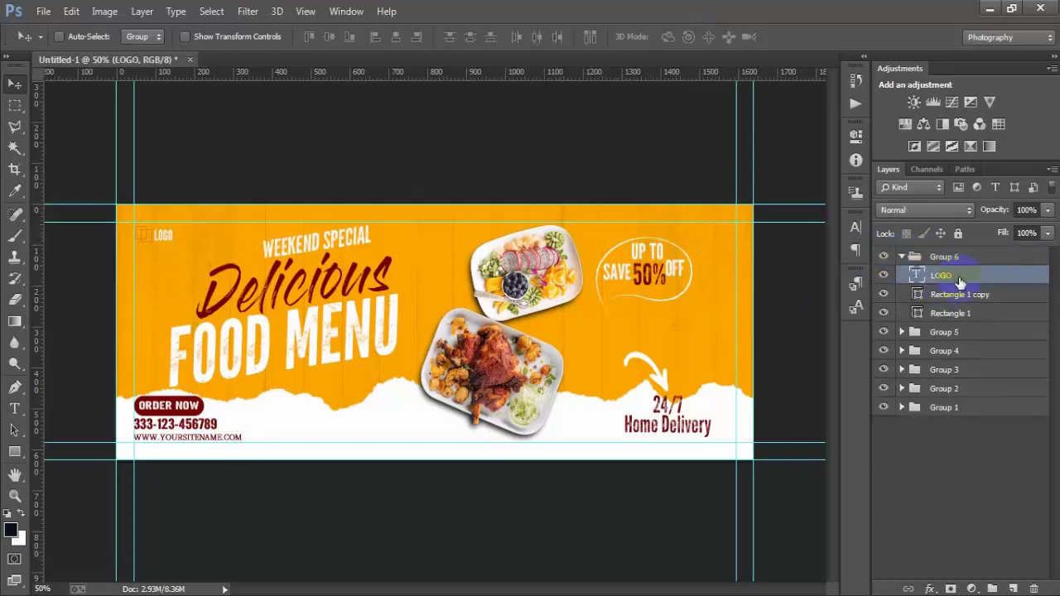
click(903, 257)
Hide rulers and guides, zooming in and back out to preview the clean banner.
key(ctrl+r)
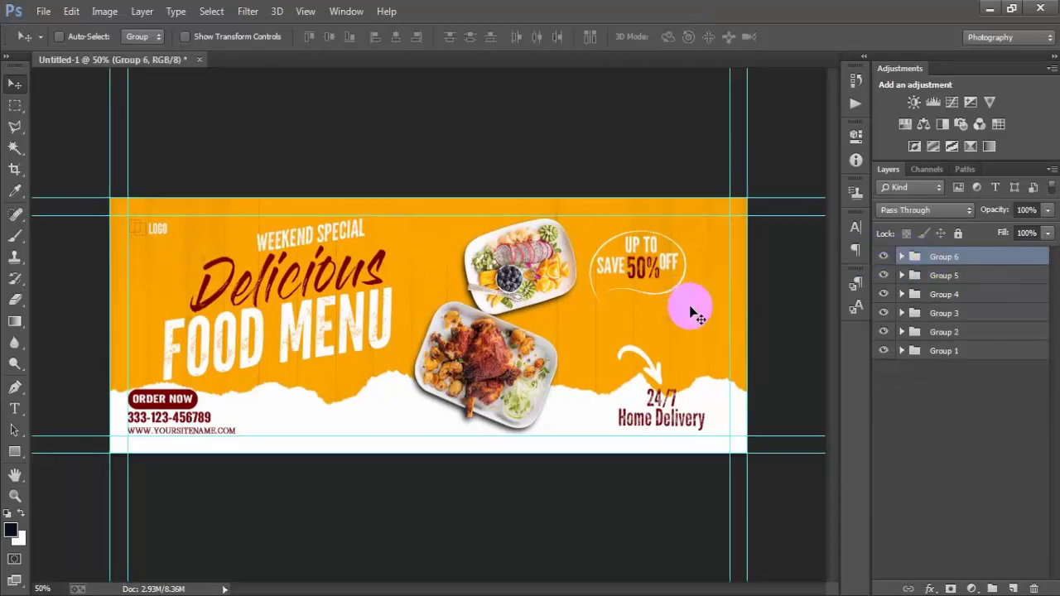
key(ctrl+h)
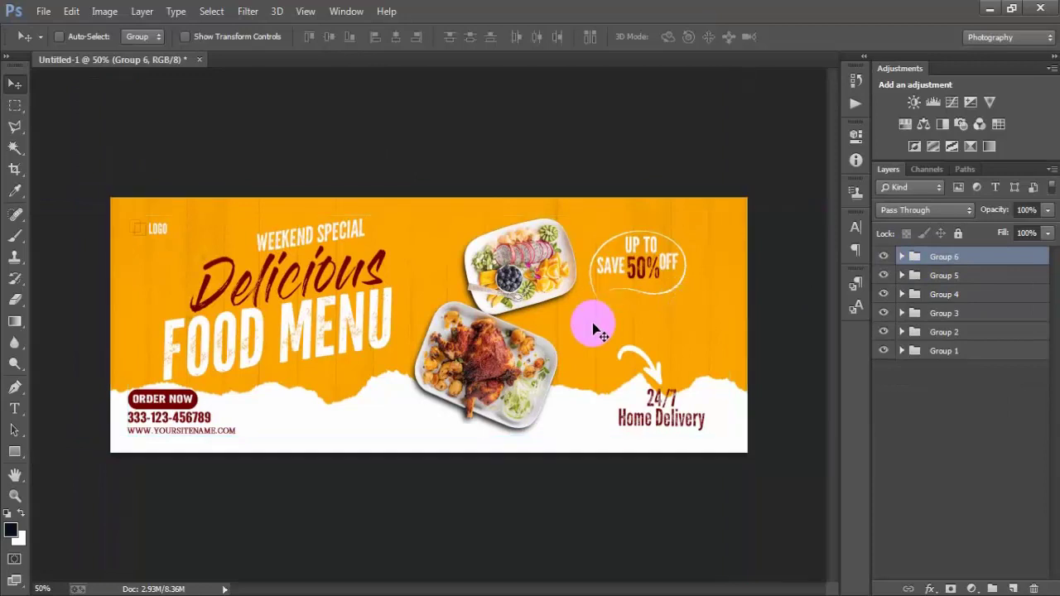
key(ctrl+plus)
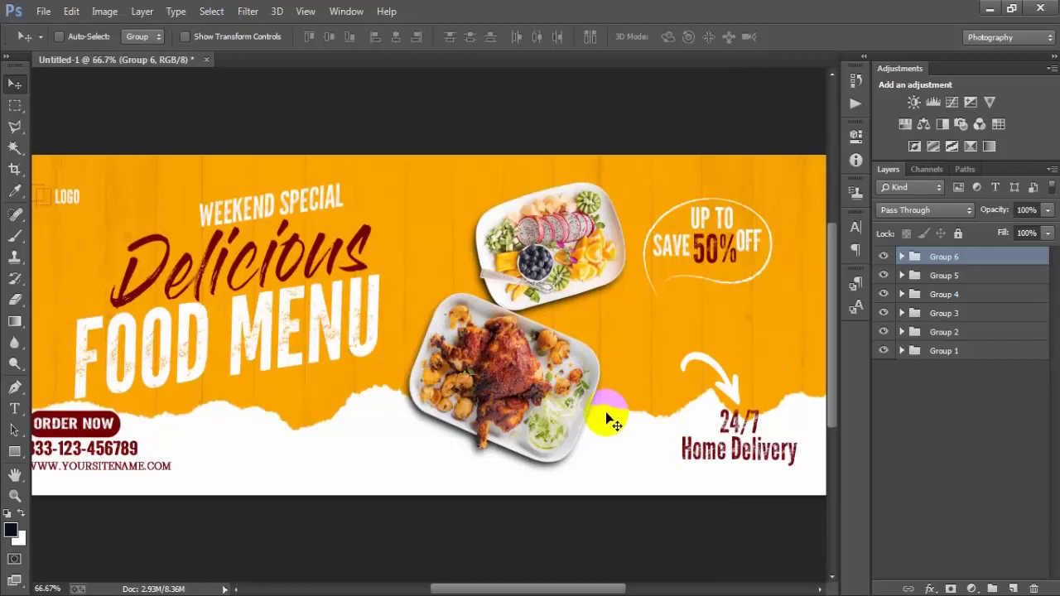
key(ctrl+minus)
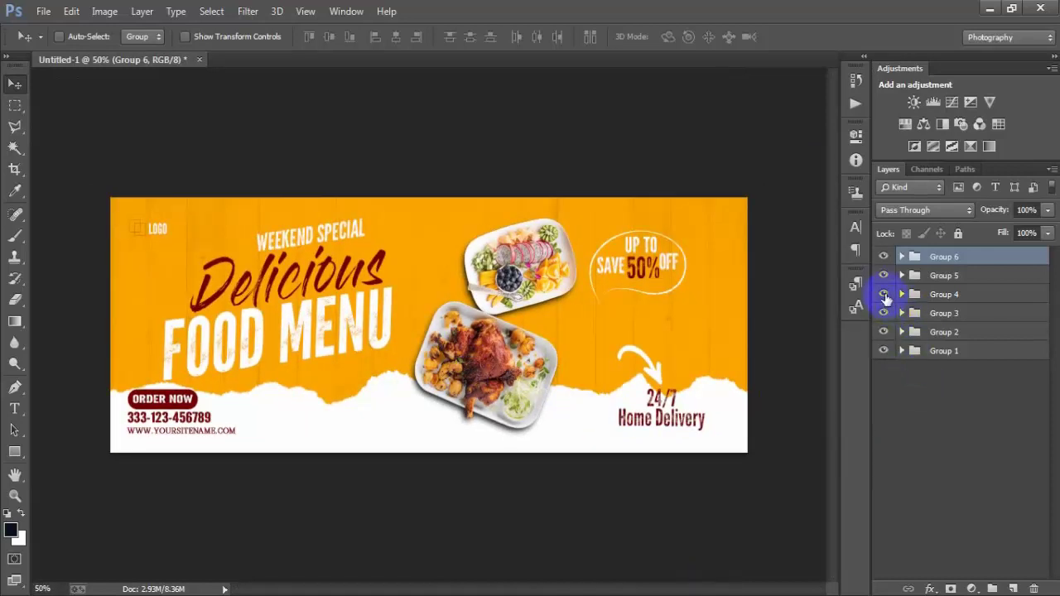
Toggle Groups 4 and 3 to check them, then nudge the ORDER NOW group down.
click(883, 294)
click(882, 294)
click(883, 312)
click(883, 313)
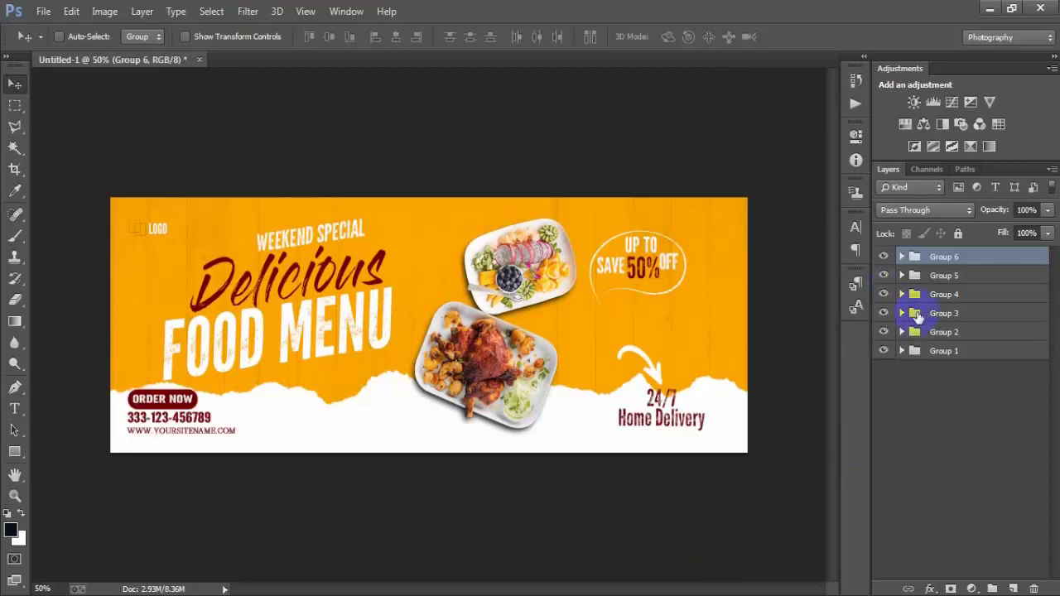
click(933, 315)
key(Down)
key(Down)
key(Down)
key(Down)
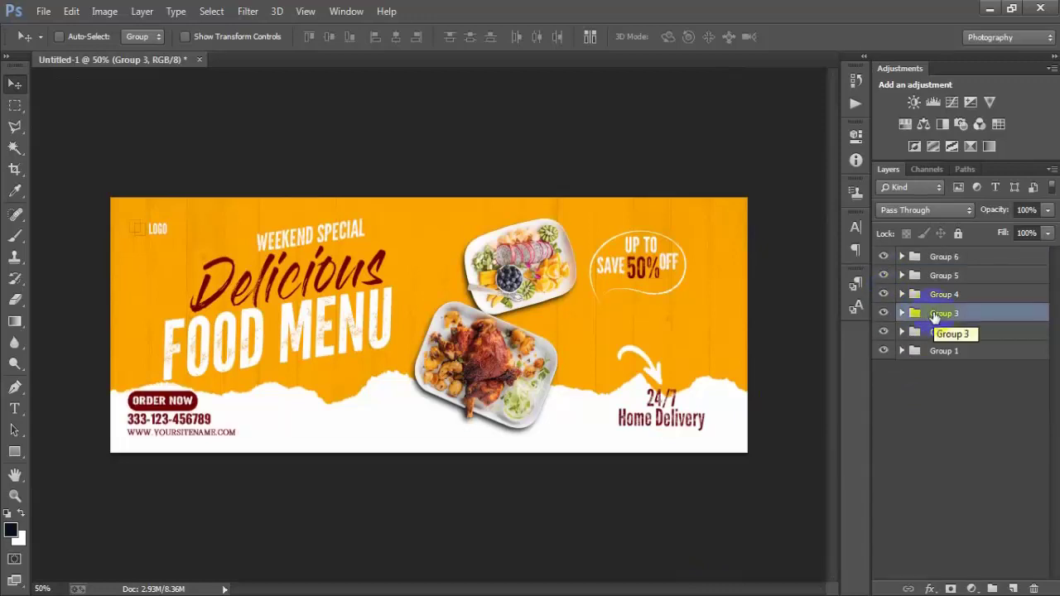